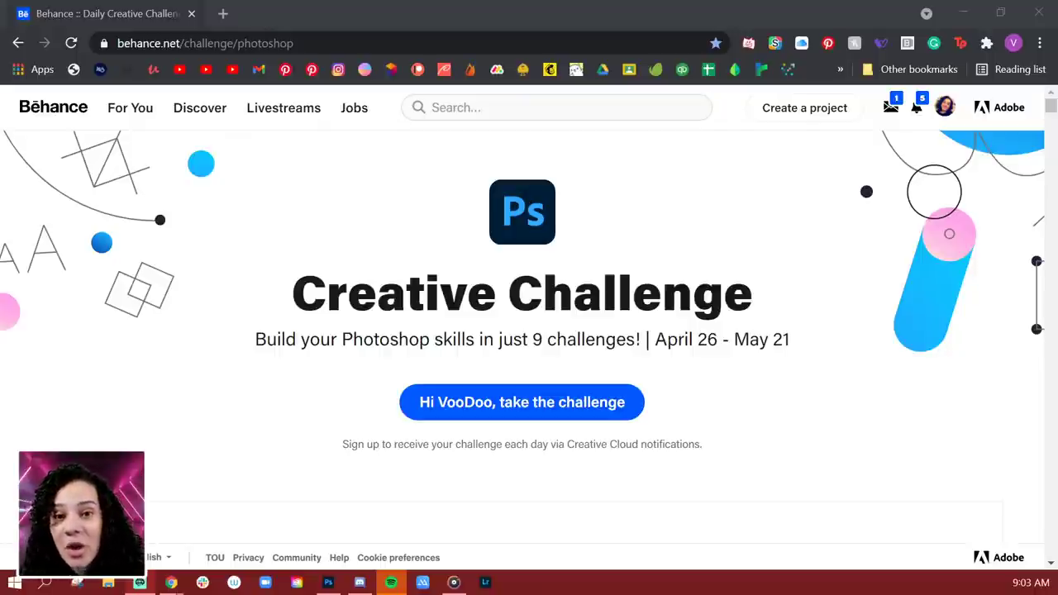
# - Scroll the Behance challenge page to the Shapes & Gradients, Perspective Transform and Glow Effect cards
pyautogui.scroll(-10, 169, 285)
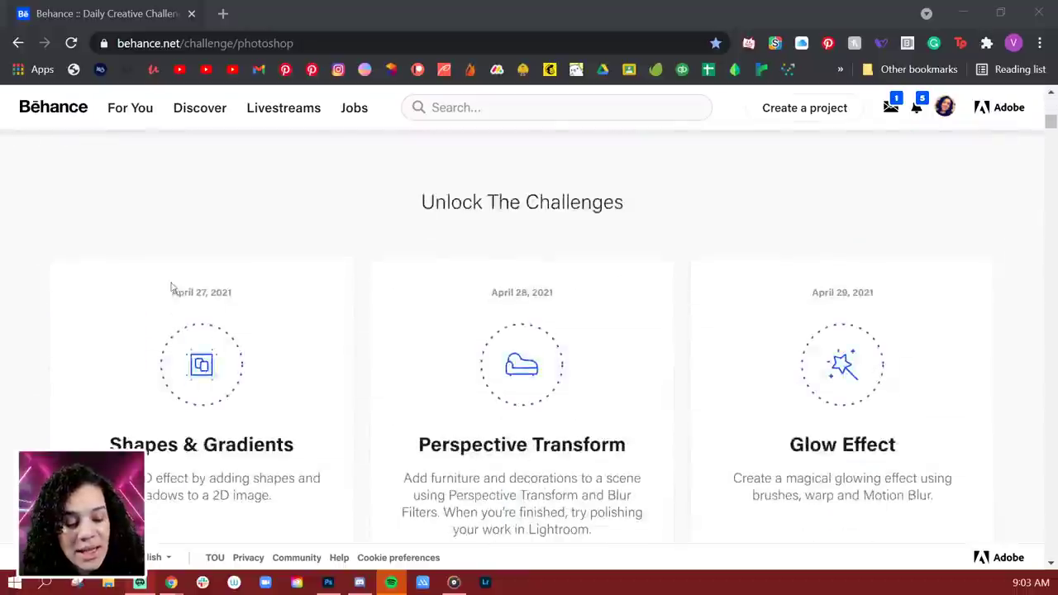
pyautogui.scroll(-10, 170, 276)
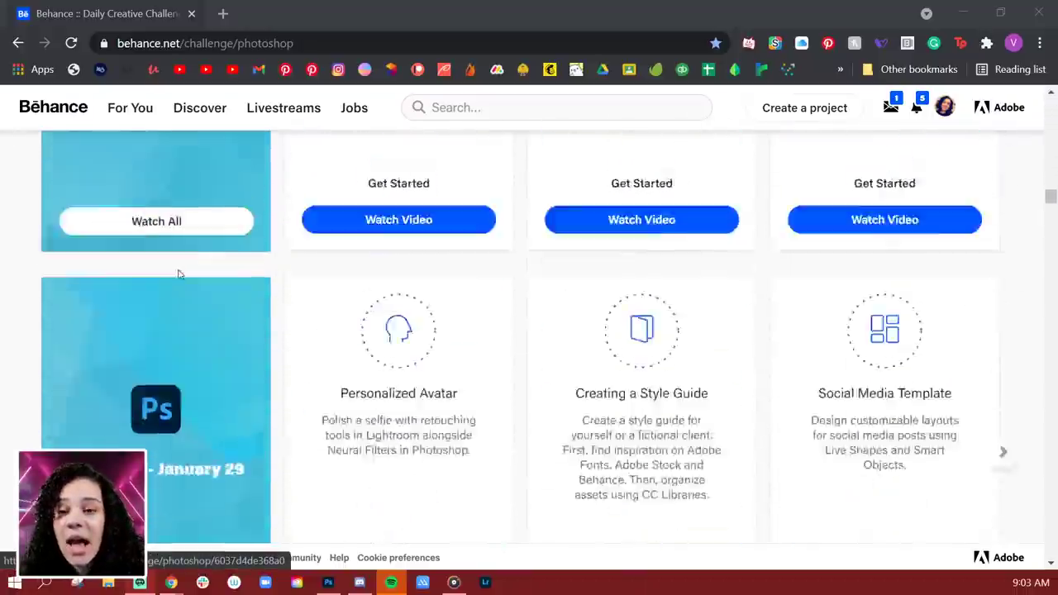
pyautogui.scroll(-2, 176, 281)
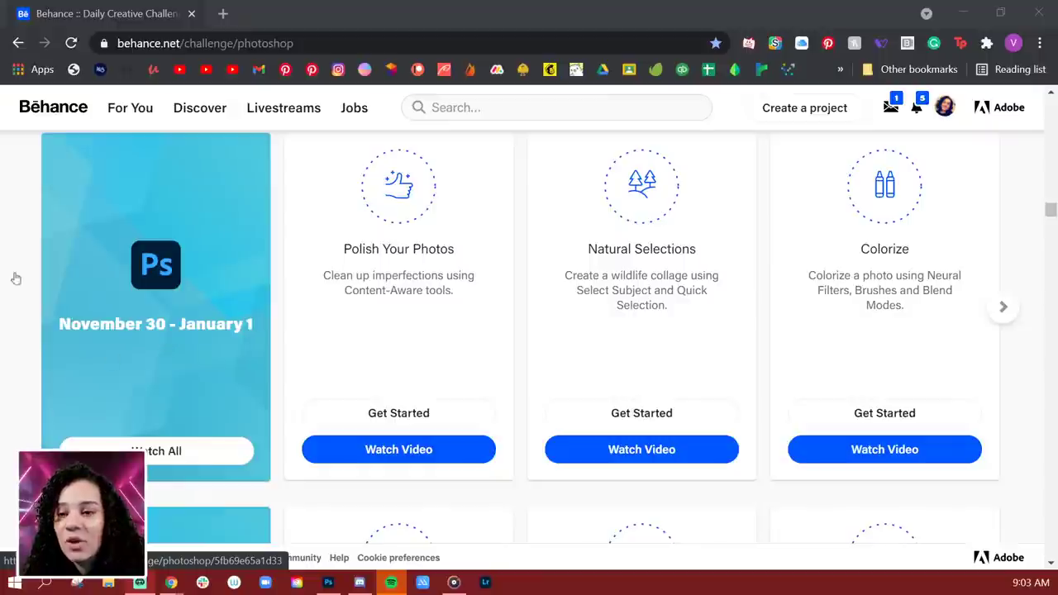
pyautogui.scroll(3, 195, 367)
pyautogui.scroll(1, 195, 367)
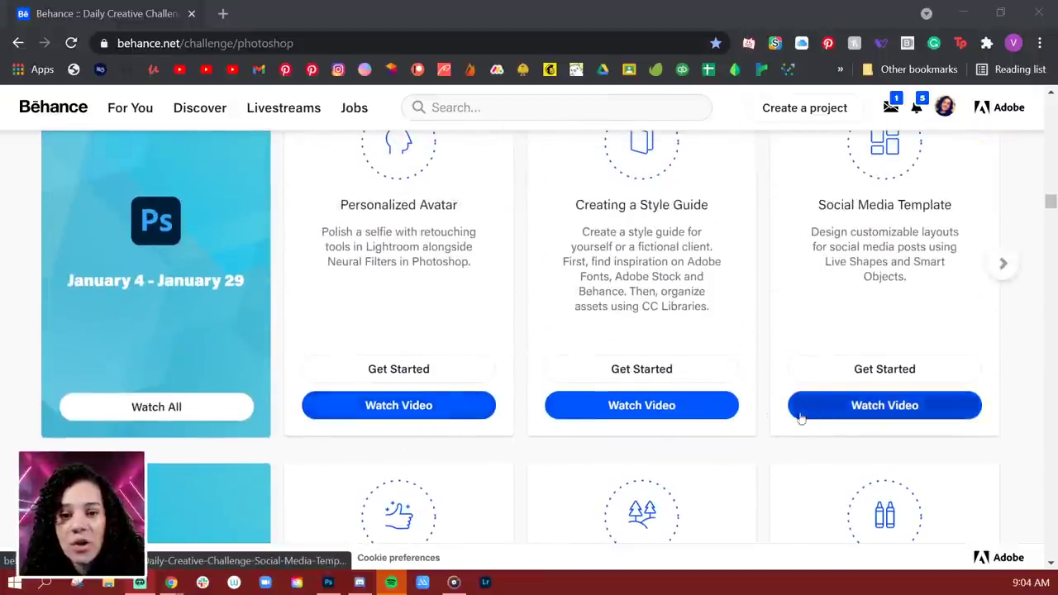
pyautogui.scroll(-15, 430, 380)
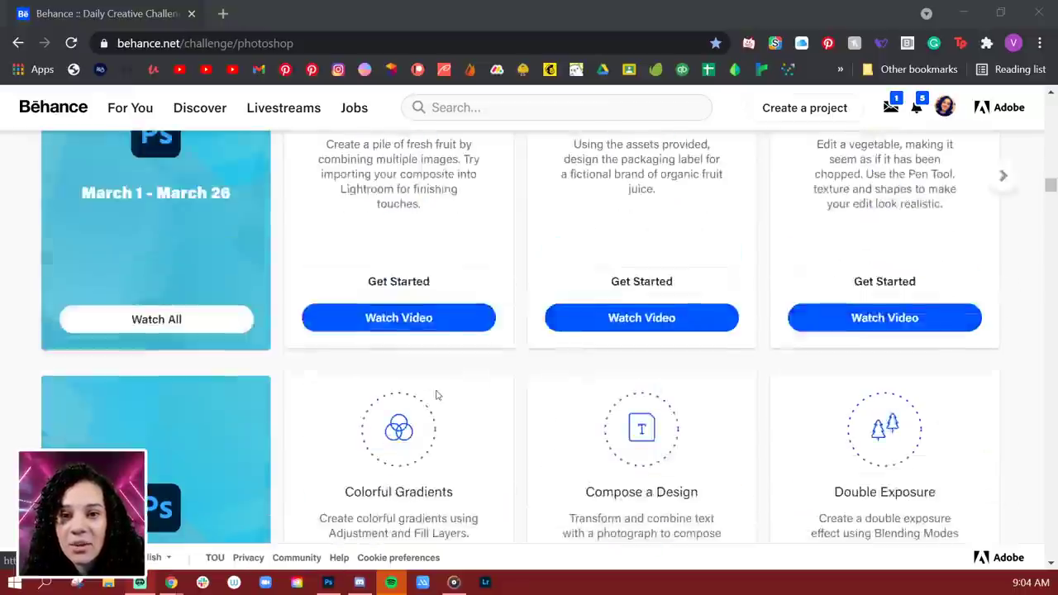
pyautogui.scroll(6, 427, 376)
pyautogui.scroll(8, 426, 382)
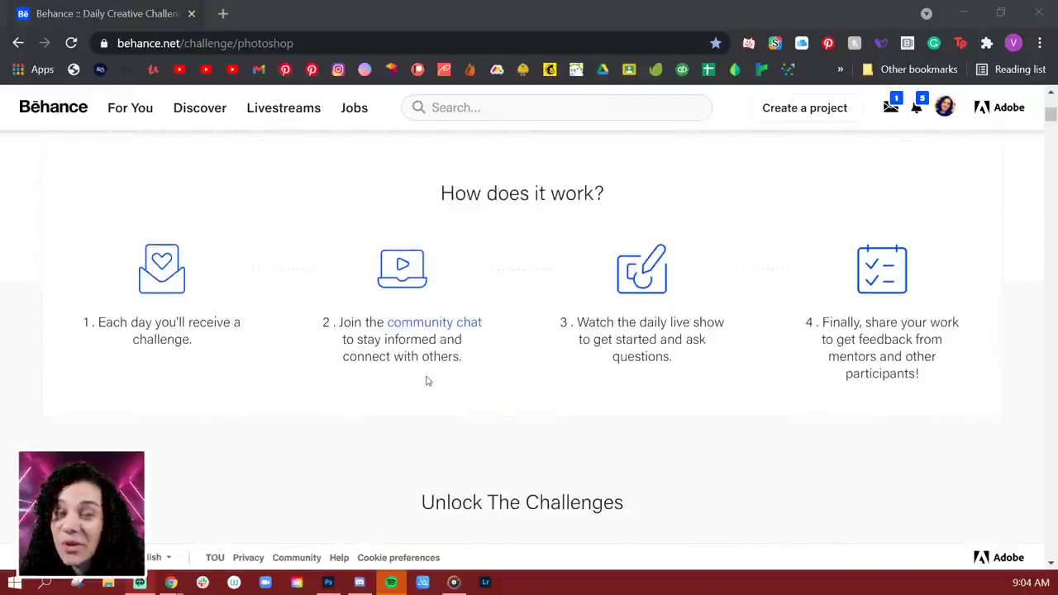
pyautogui.scroll(-5, 432, 358)
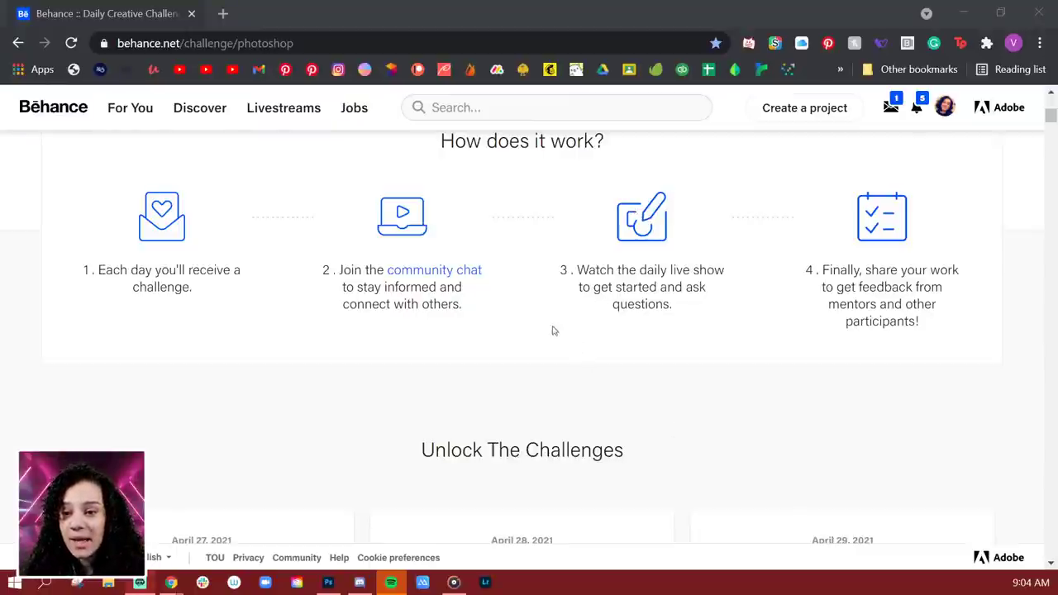
pyautogui.scroll(-4, 397, 388)
# - Scroll down to the April 30 Custom Textures card about casting an object in gold
pyautogui.scroll(-3, 391, 385)
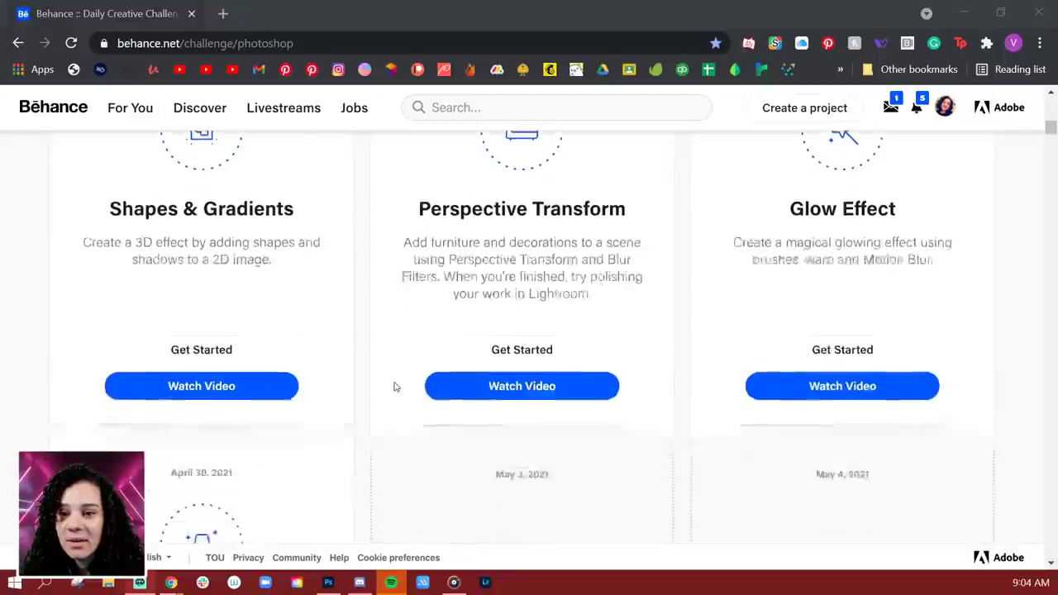
pyautogui.scroll(3, 380, 371)
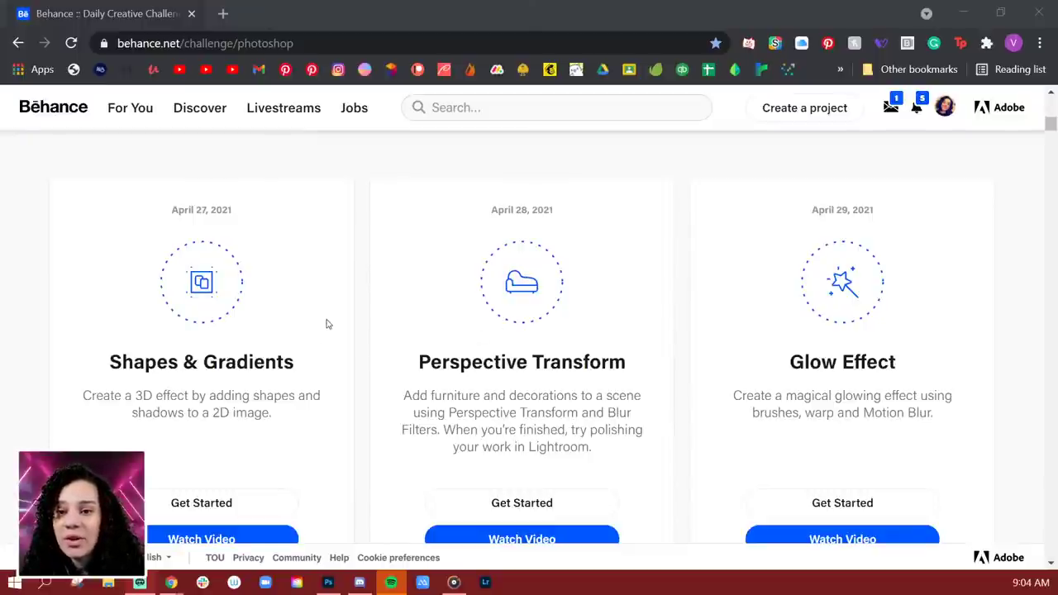
pyautogui.scroll(-1, 326, 324)
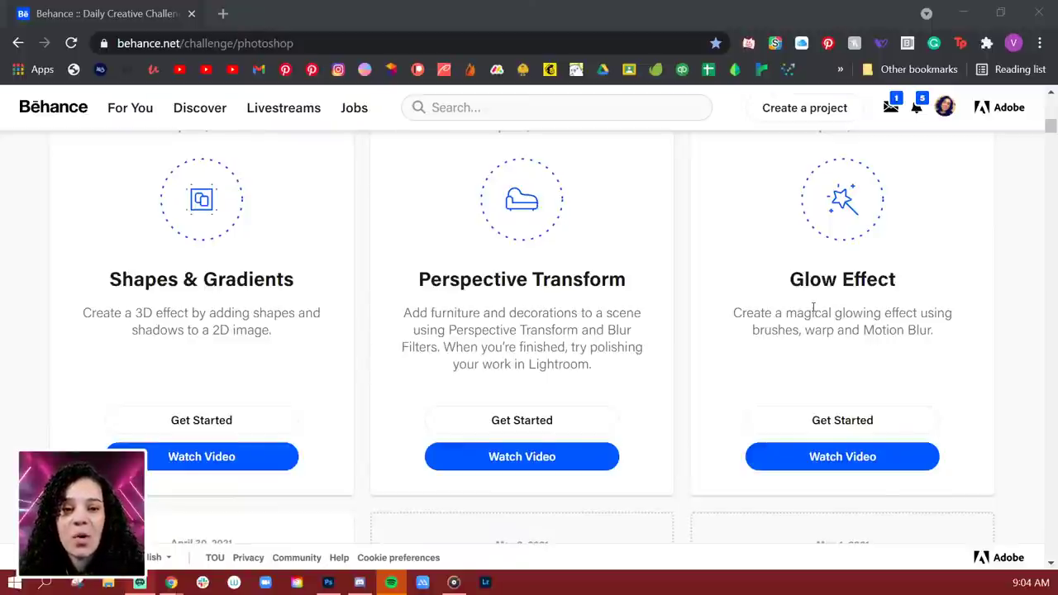
pyautogui.scroll(-4, 793, 312)
pyautogui.scroll(-2, 760, 313)
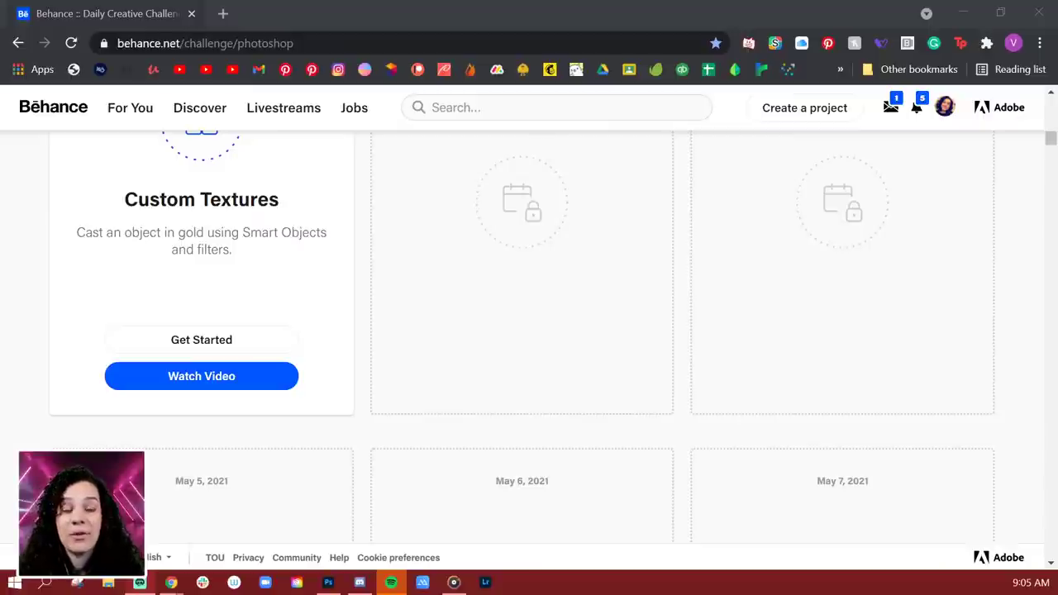
# - Switch to Discord's #challenge channel and view the rainbow Day 3 glow image enlarged
pyautogui.click(961, 18)
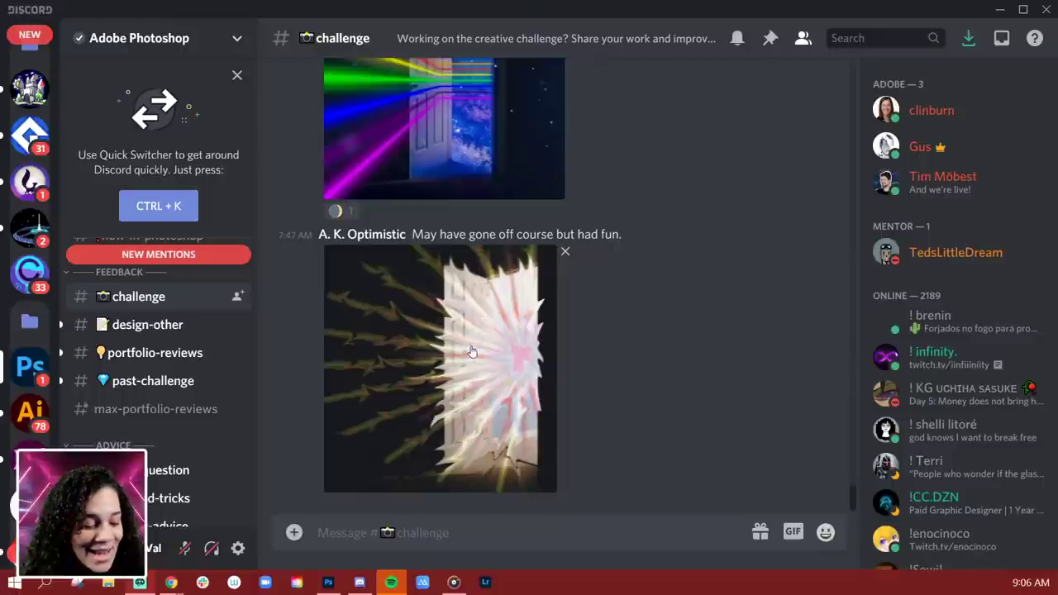
pyautogui.scroll(5, 469, 354)
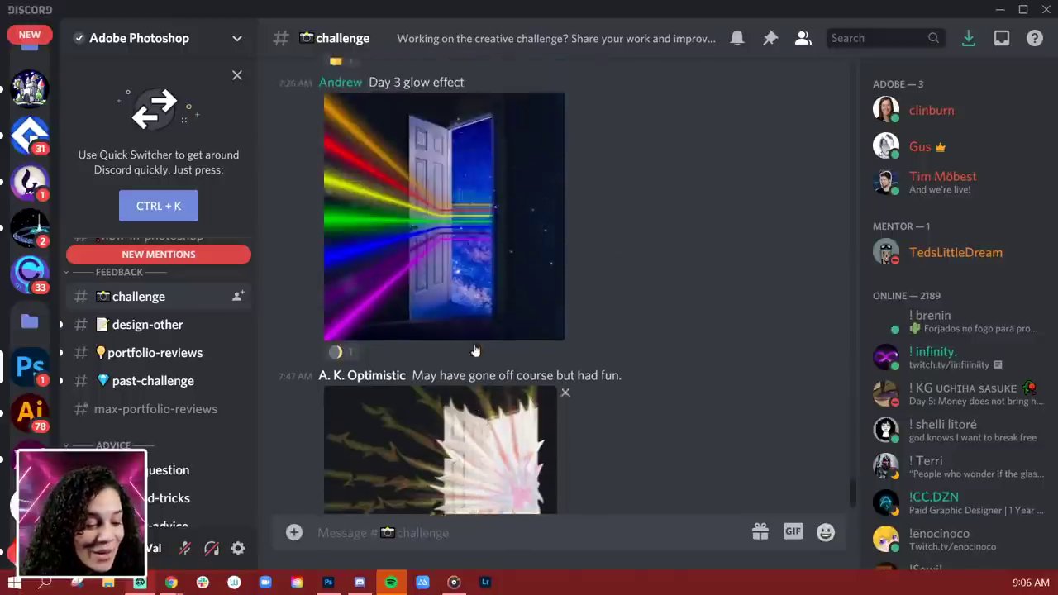
pyautogui.click(462, 301)
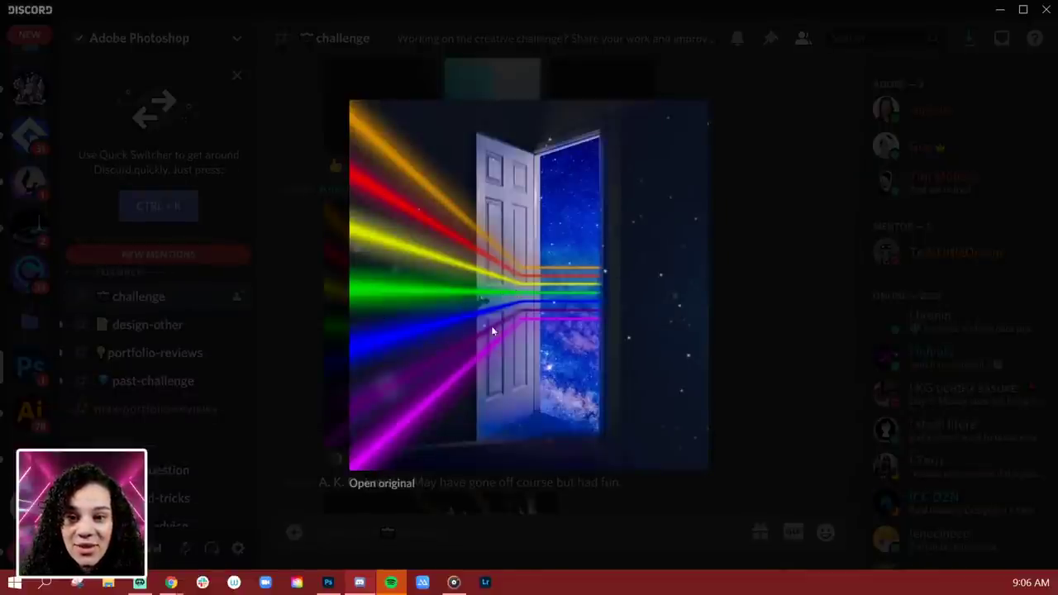
pyautogui.click(811, 252)
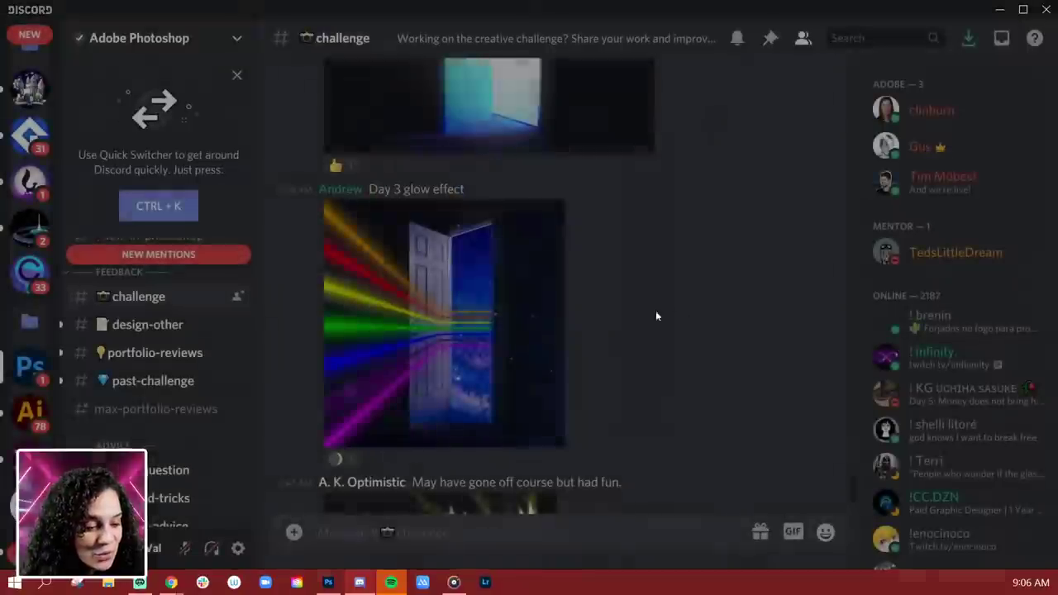
# - Scroll through more Day 3 glow-effect door submissions in #challenge
pyautogui.scroll(2, 649, 314)
pyautogui.scroll(3, 643, 315)
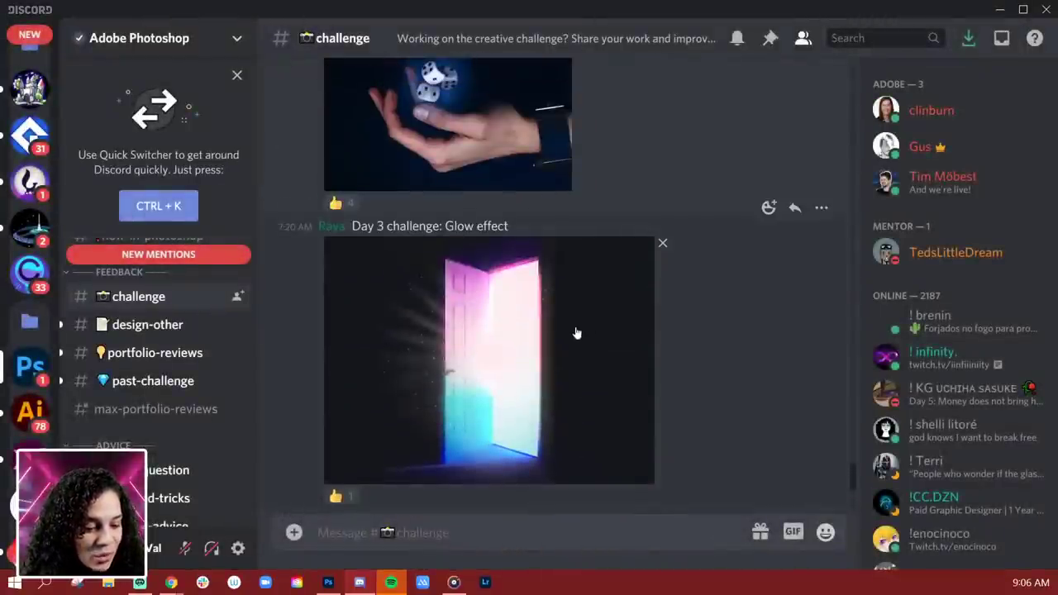
pyautogui.scroll(-1, 568, 335)
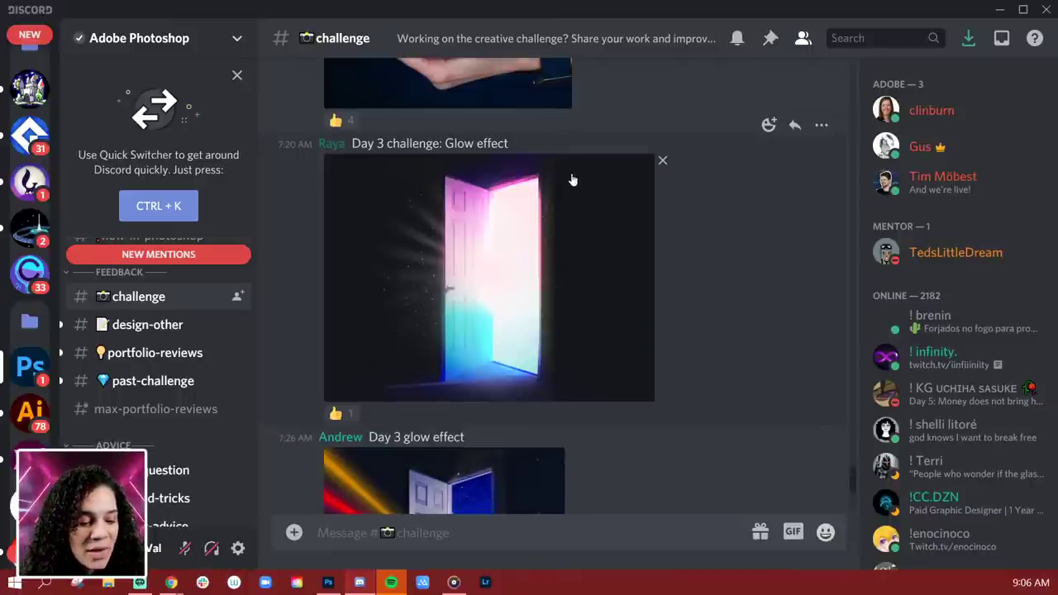
pyautogui.scroll(3, 500, 272)
pyautogui.scroll(3, 497, 271)
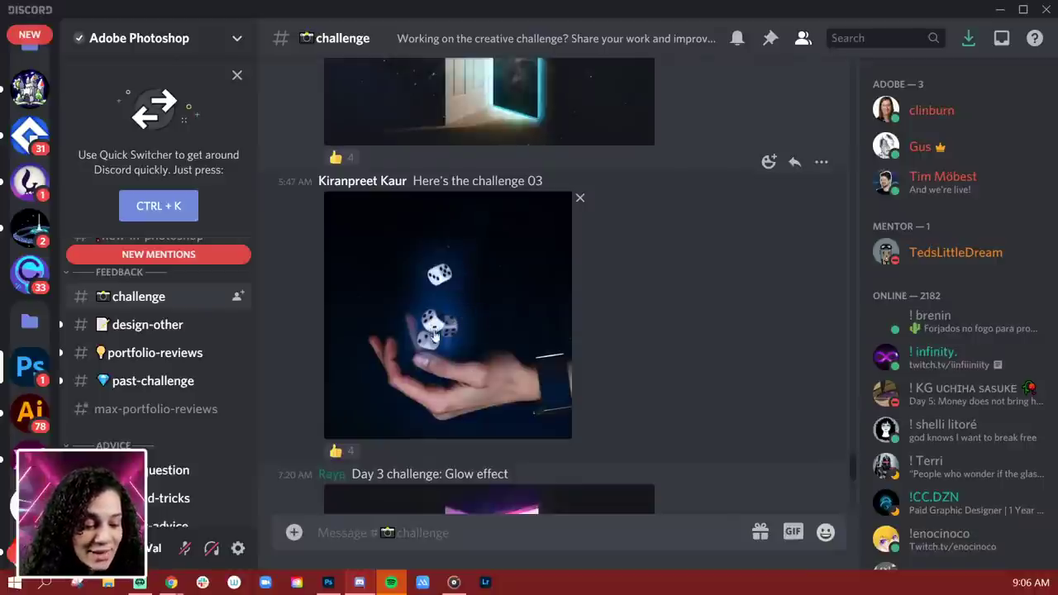
pyautogui.scroll(5, 427, 342)
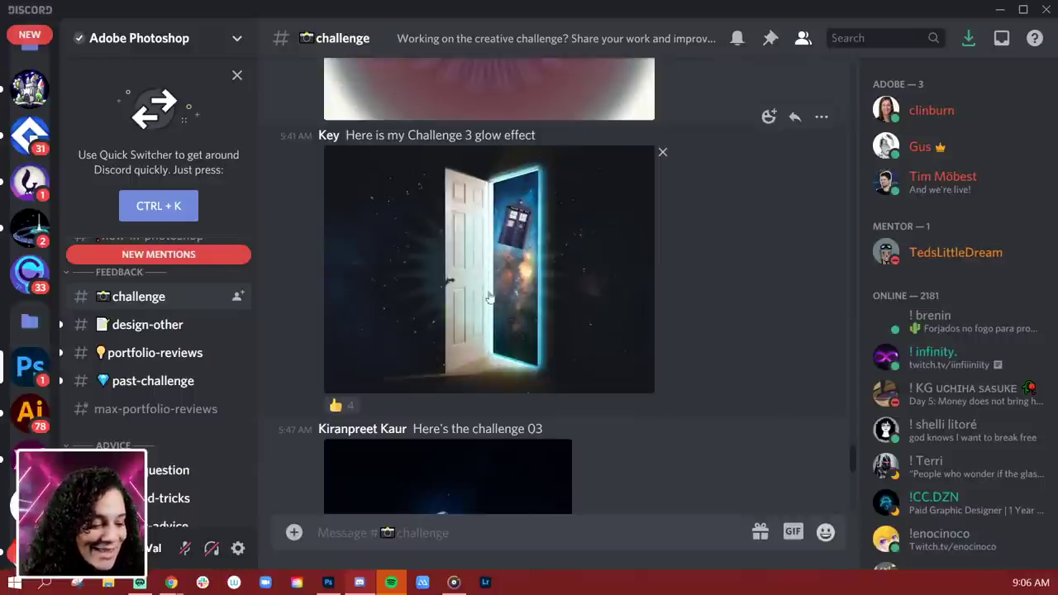
# - Scroll up the #challenge channel through earlier glowing-door posts
pyautogui.scroll(4, 499, 311)
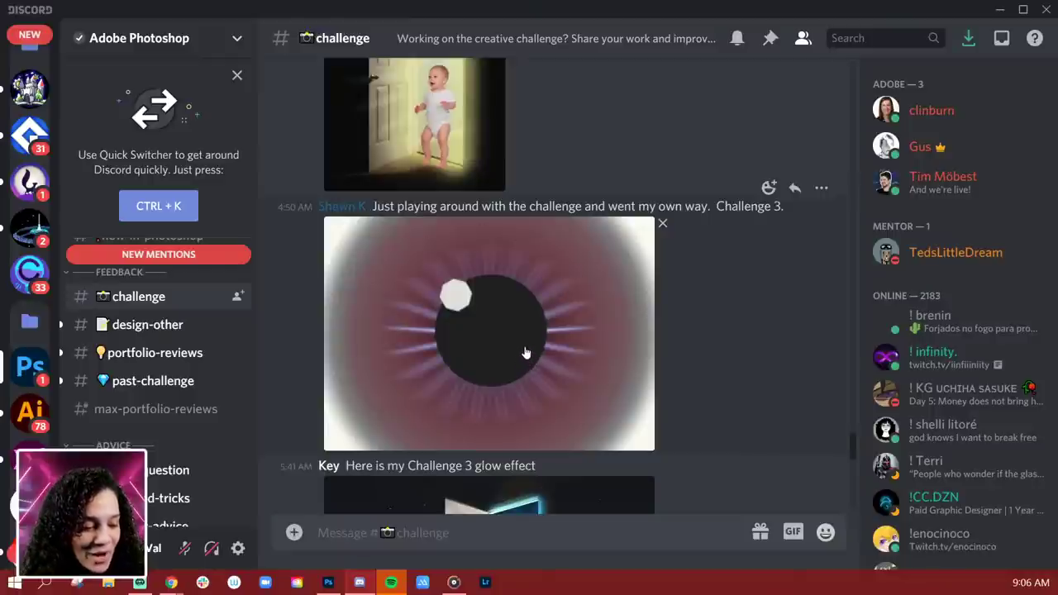
pyautogui.scroll(5, 520, 354)
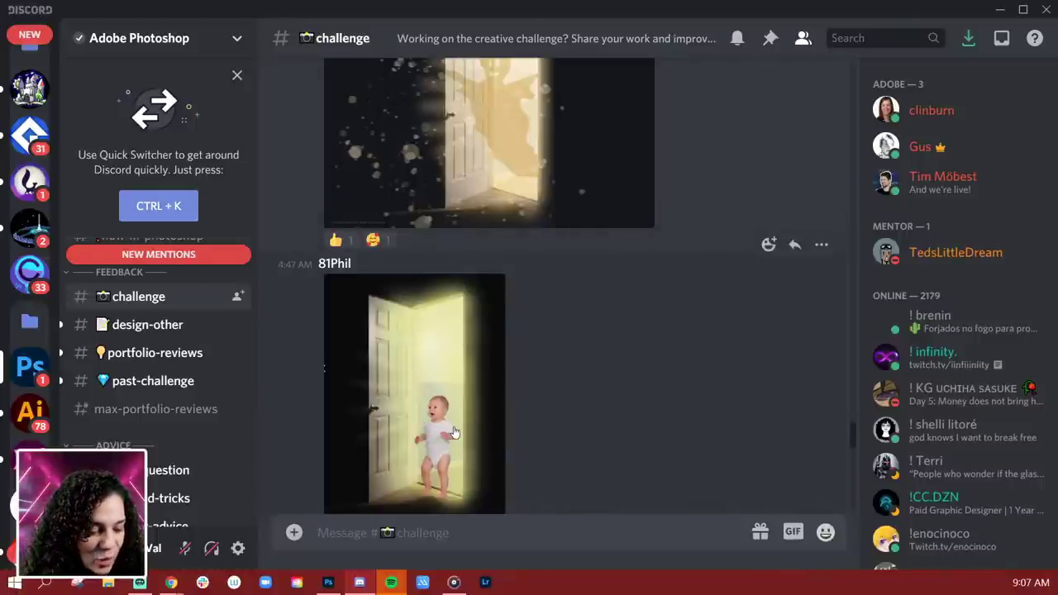
pyautogui.scroll(3, 502, 413)
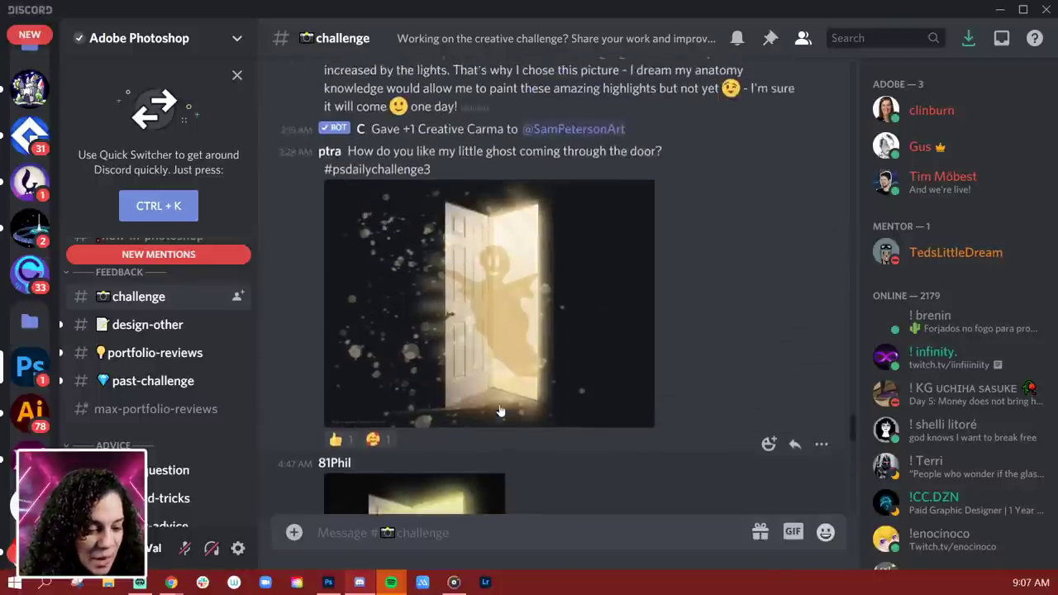
pyautogui.scroll(-4, 495, 409)
pyautogui.scroll(3, 491, 408)
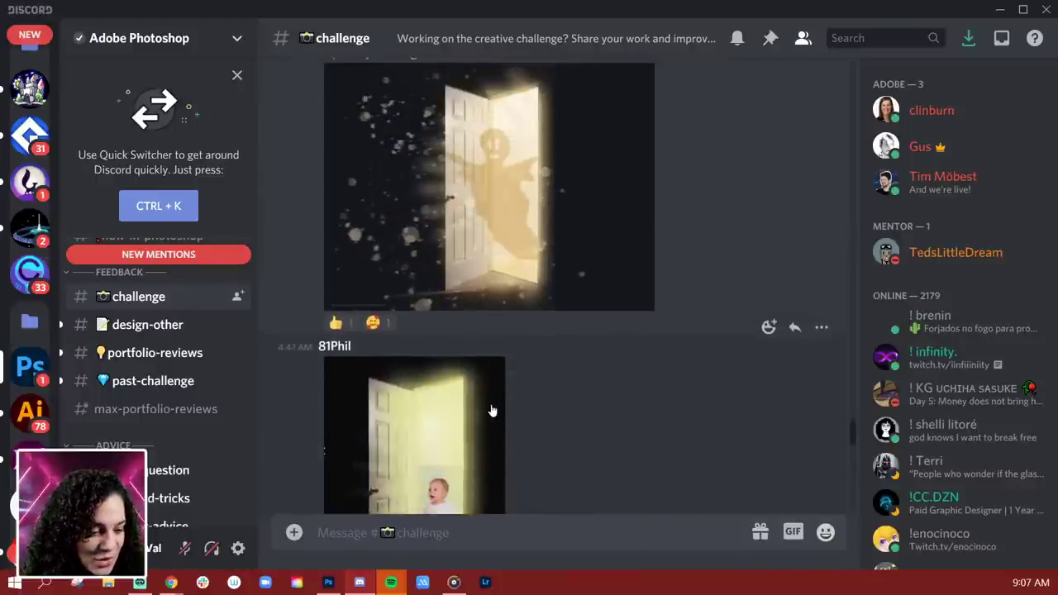
pyautogui.scroll(3, 491, 411)
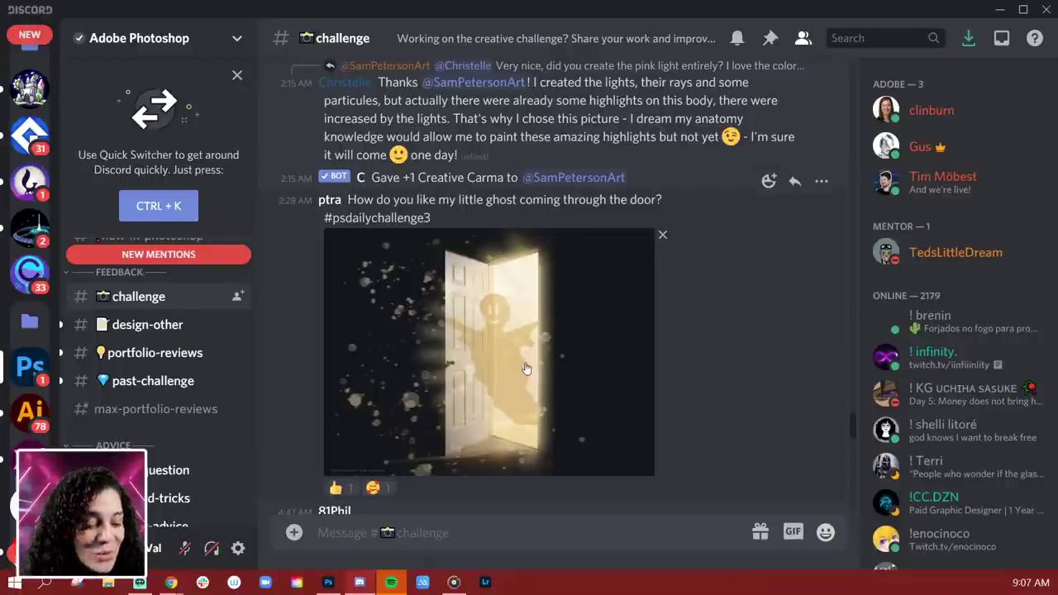
pyautogui.scroll(7, 526, 367)
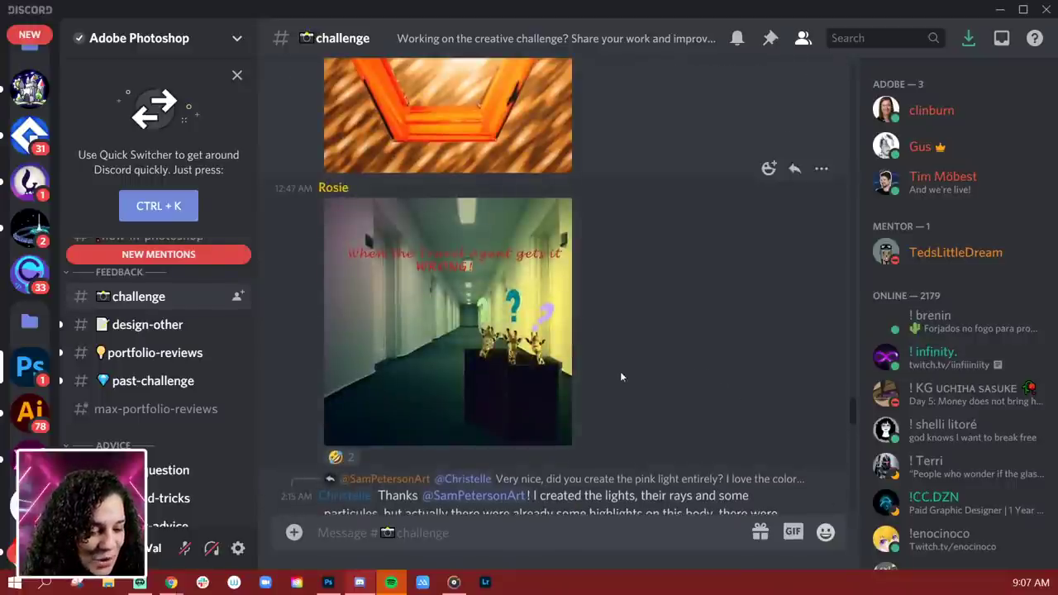
pyautogui.scroll(12, 616, 372)
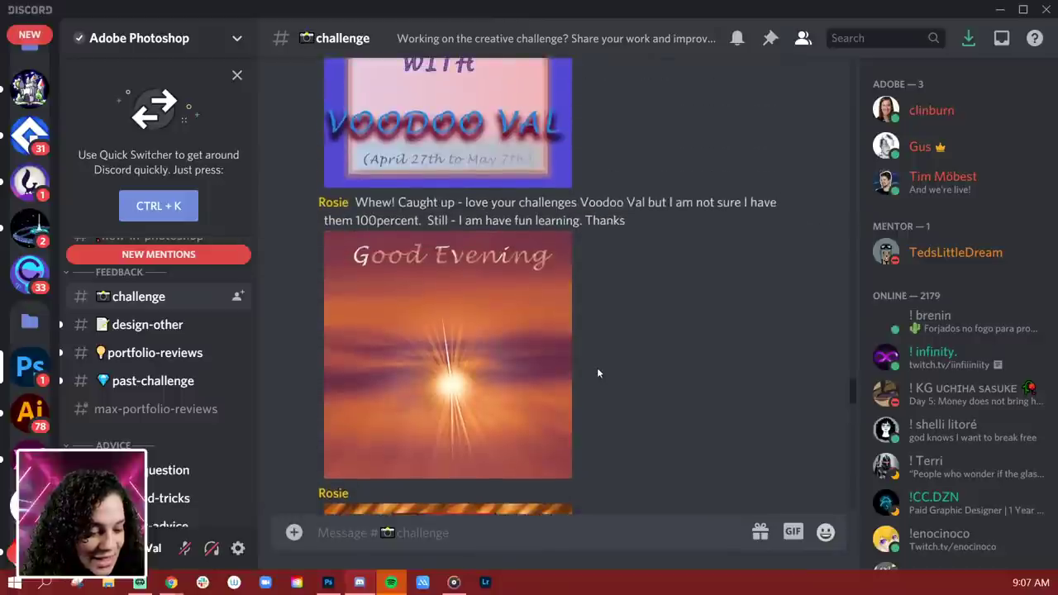
pyautogui.scroll(10, 591, 367)
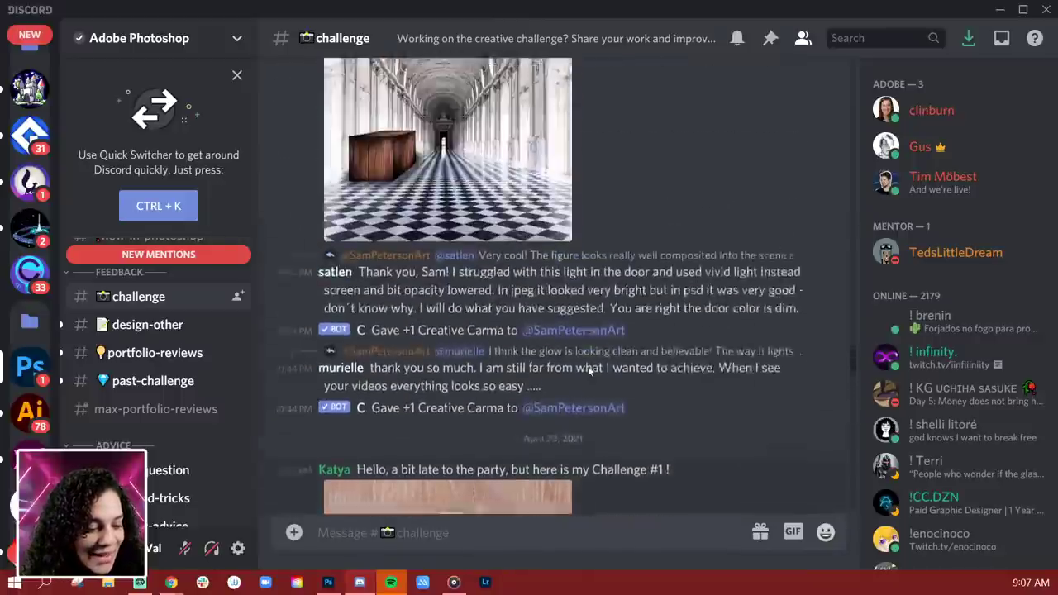
pyautogui.scroll(6, 587, 365)
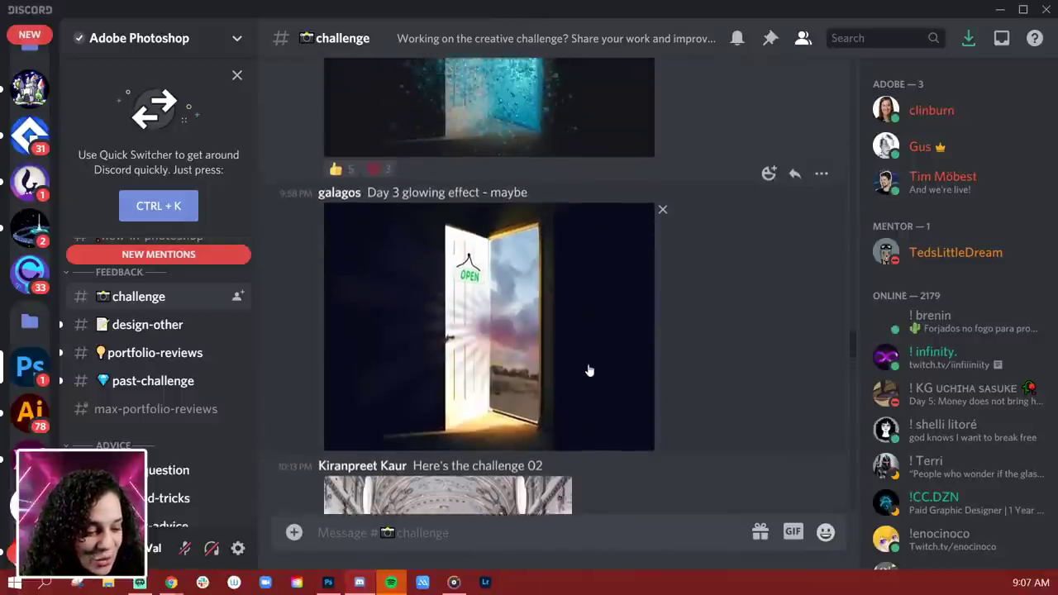
pyautogui.scroll(4, 588, 366)
pyautogui.scroll(-2, 464, 282)
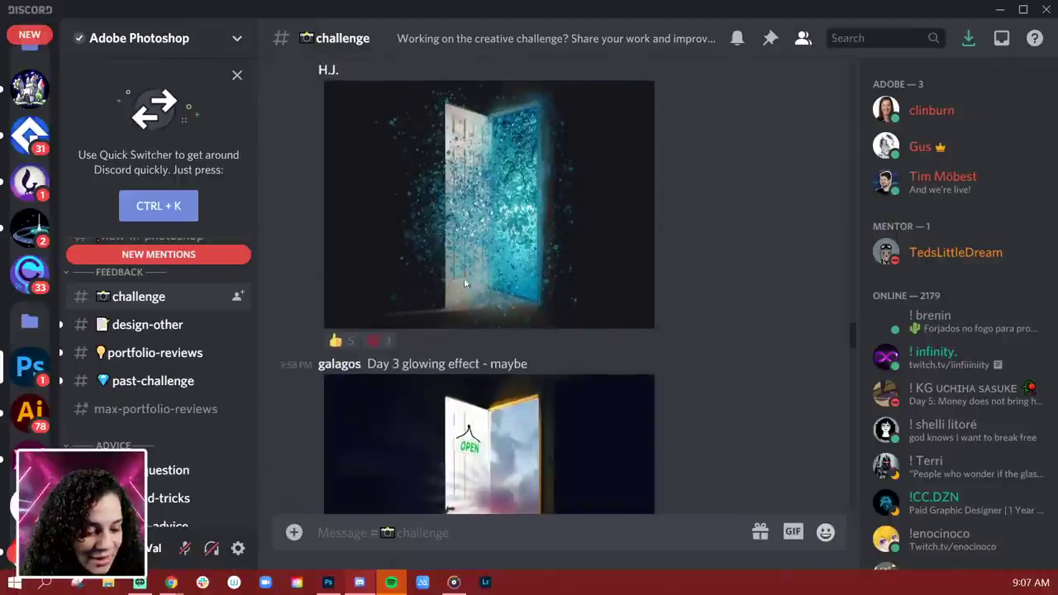
# - View the blue glowing-door image enlarged, then scroll up to the cave post
pyautogui.click(503, 257)
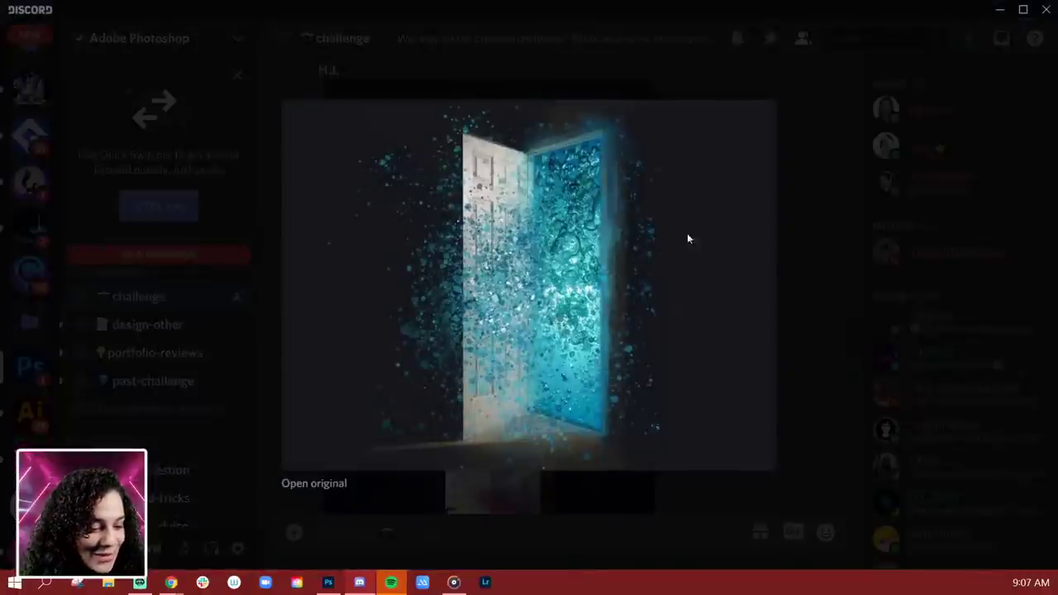
pyautogui.click(809, 230)
pyautogui.scroll(8, 471, 332)
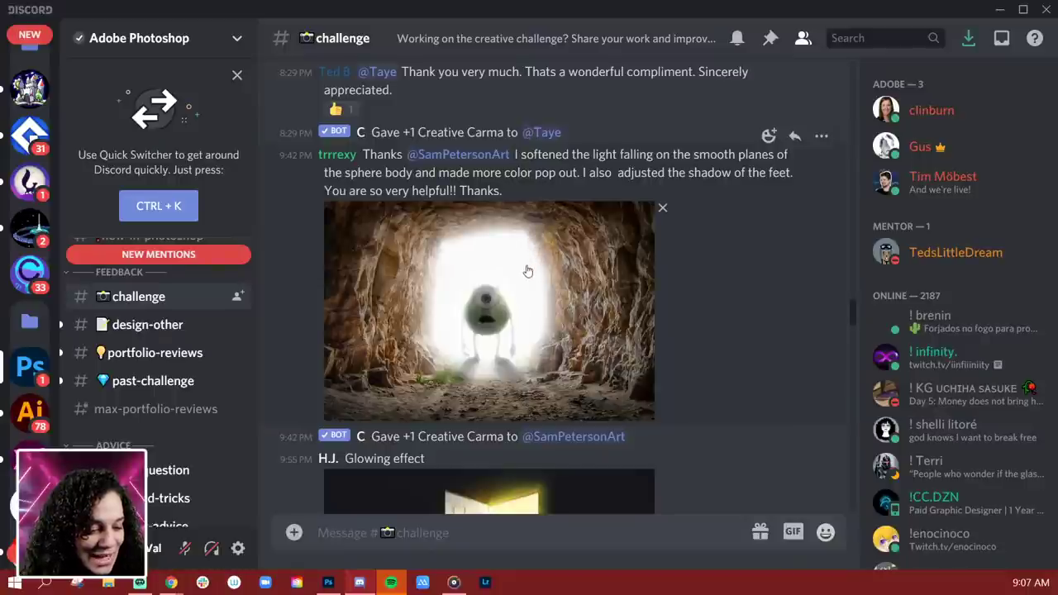
# - View the cave image full size, then scroll up to the Day 2 coffee-table box post
pyautogui.click(537, 309)
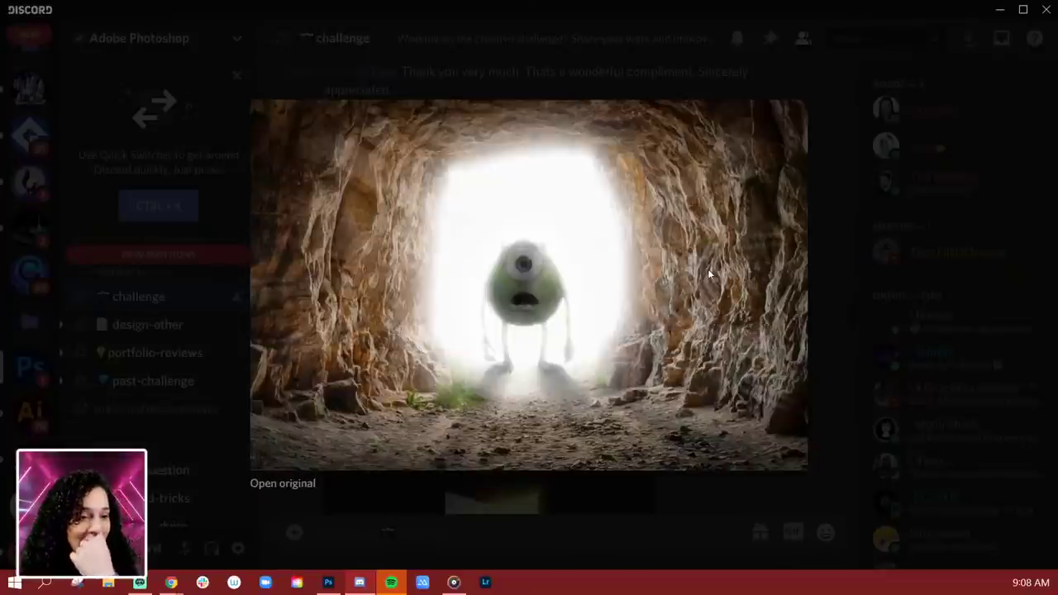
pyautogui.click(843, 188)
pyautogui.scroll(10, 584, 285)
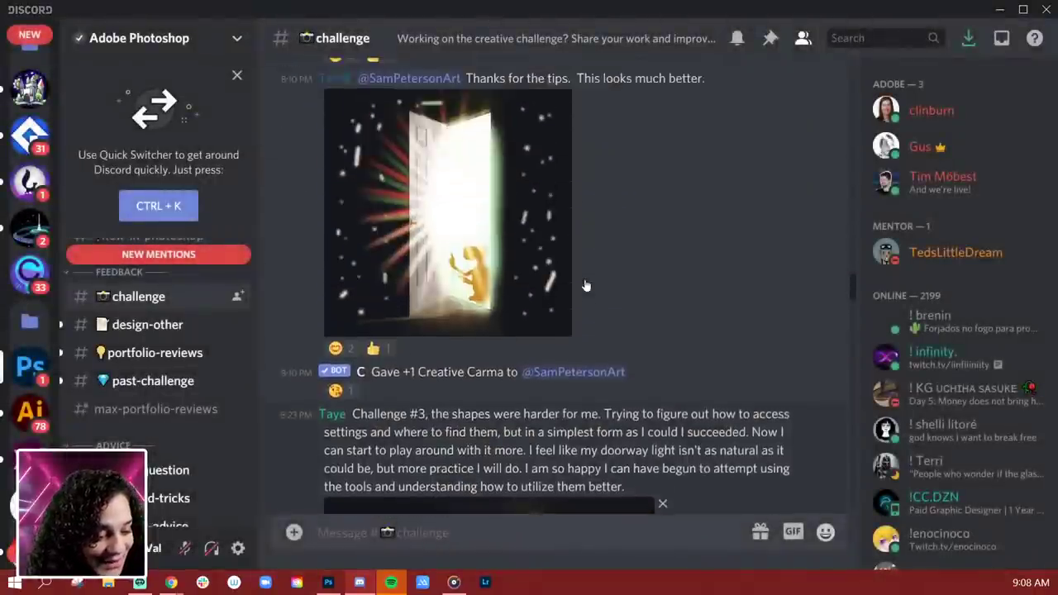
pyautogui.scroll(10, 584, 285)
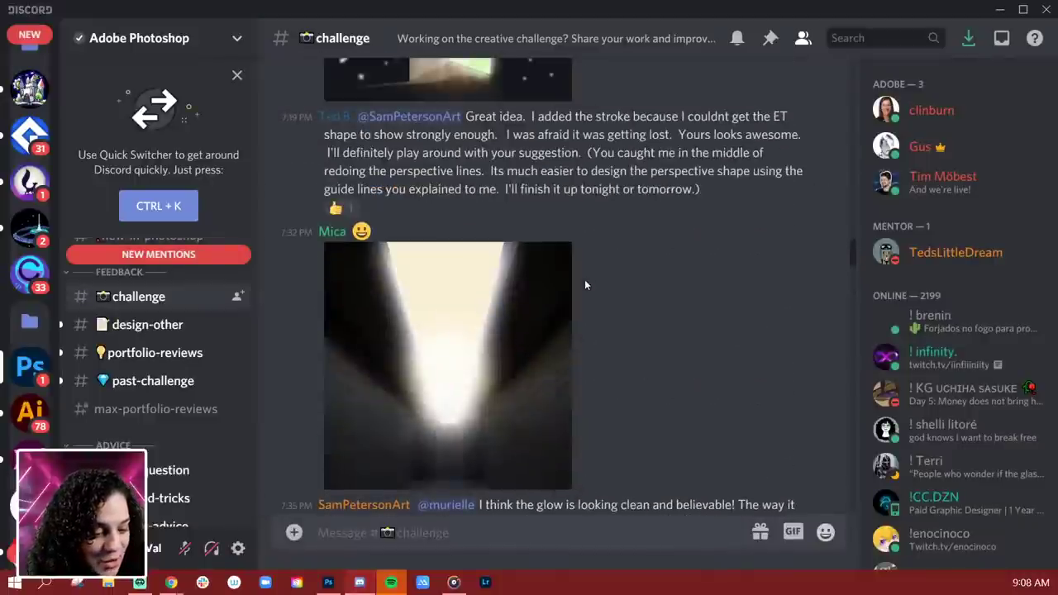
pyautogui.scroll(10, 584, 285)
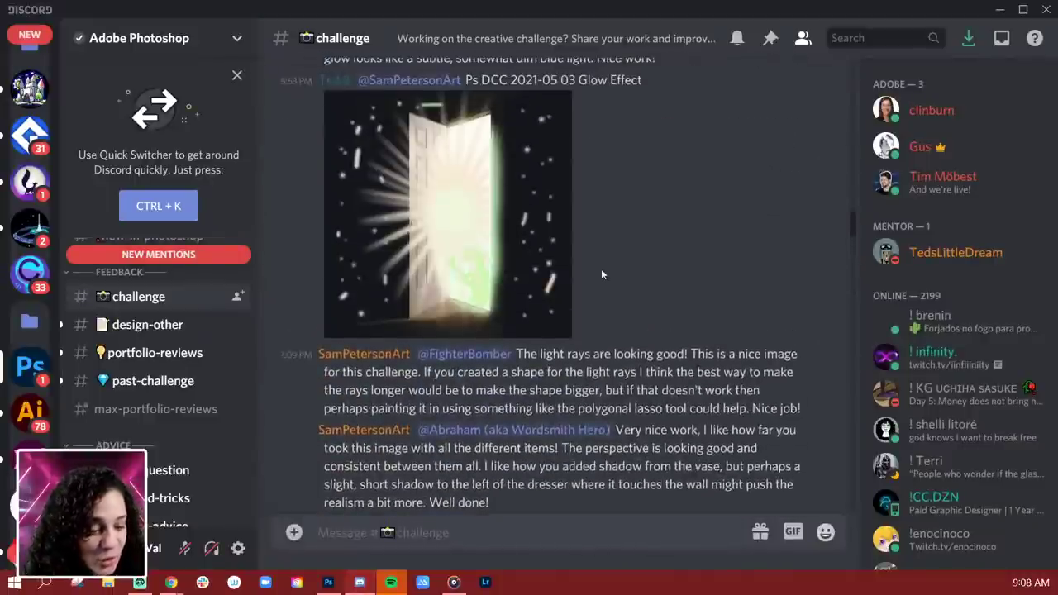
pyautogui.scroll(10, 601, 269)
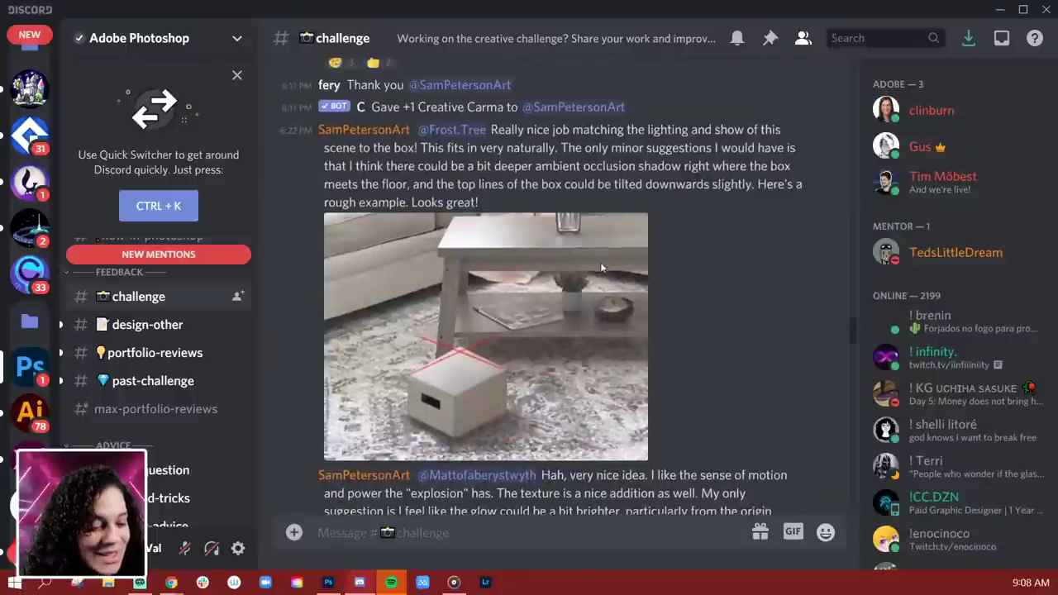
pyautogui.scroll(10, 600, 263)
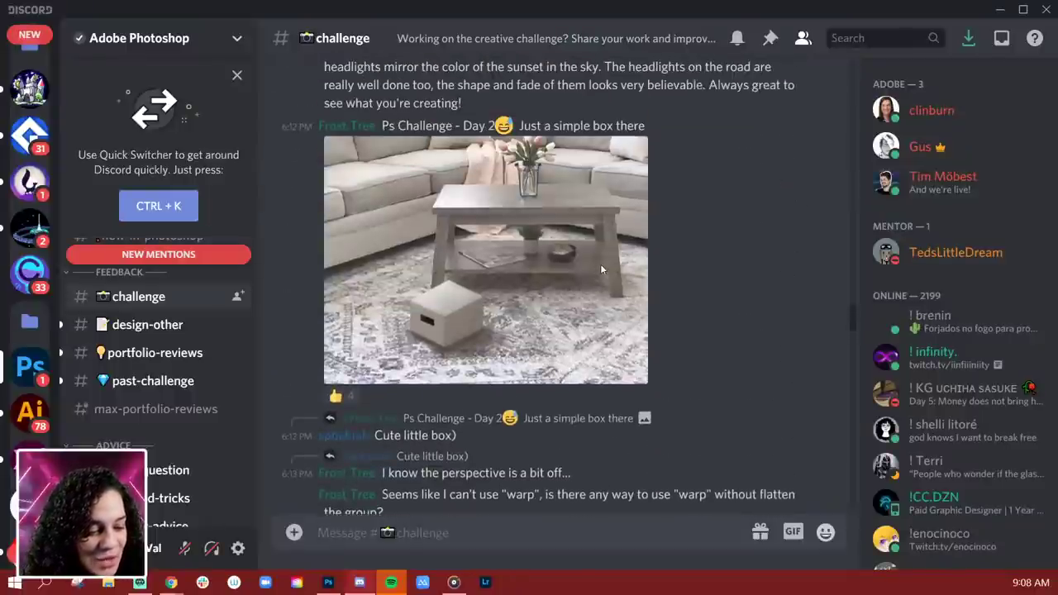
pyautogui.scroll(4, 601, 266)
# - Scroll back down to the recent Day 3 door posts and minimize Discord
pyautogui.scroll(2, 601, 270)
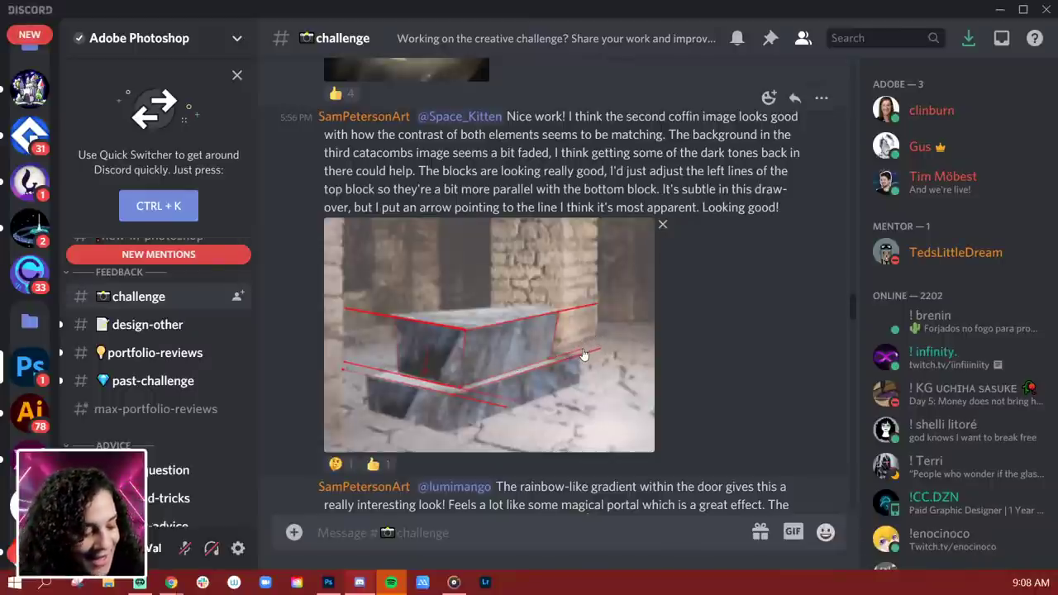
pyautogui.scroll(-4, 578, 351)
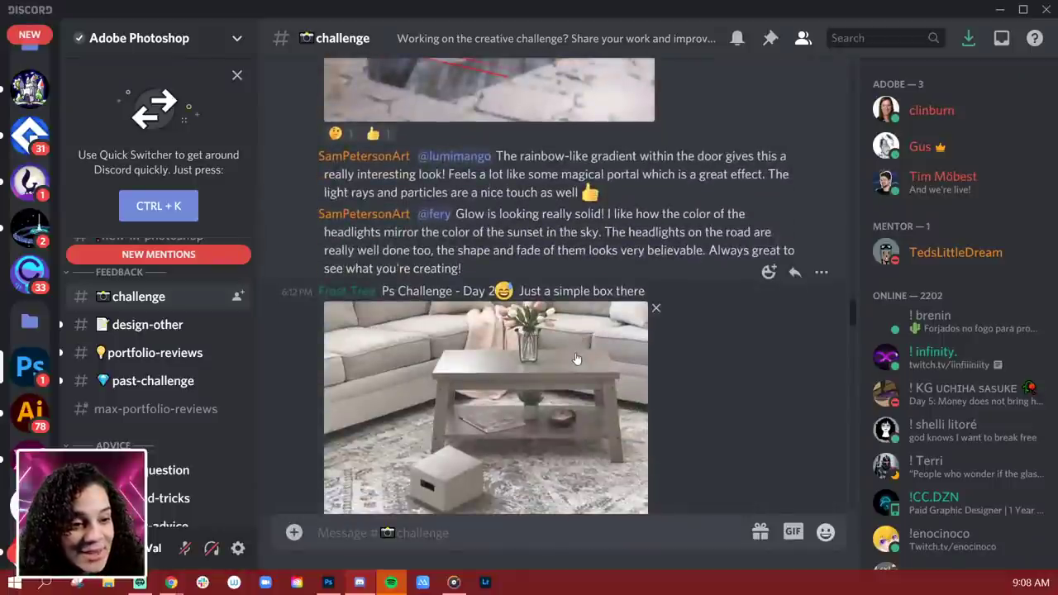
pyautogui.scroll(-10, 576, 358)
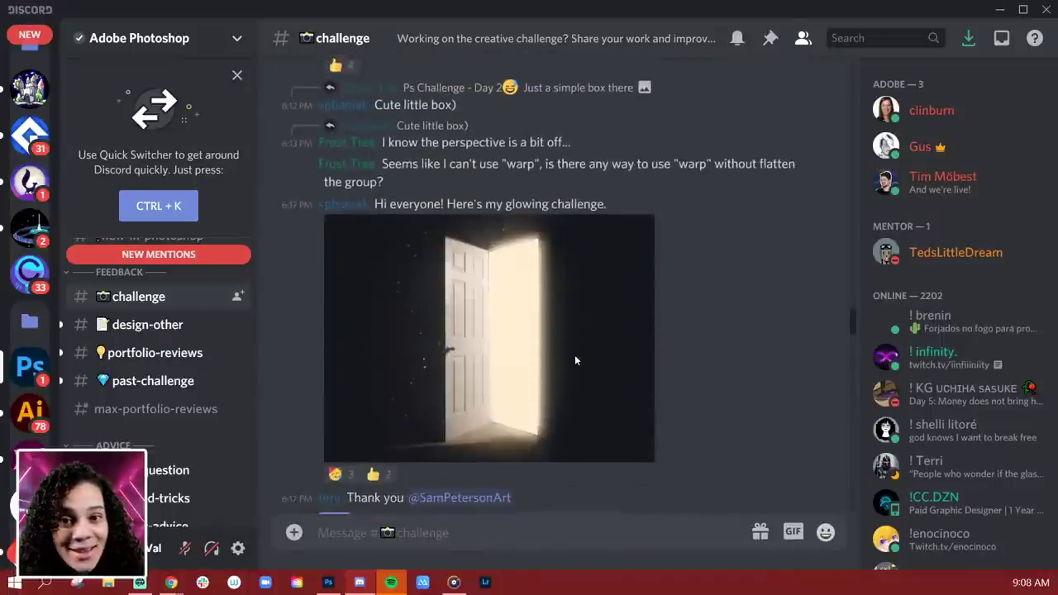
pyautogui.scroll(-10, 575, 361)
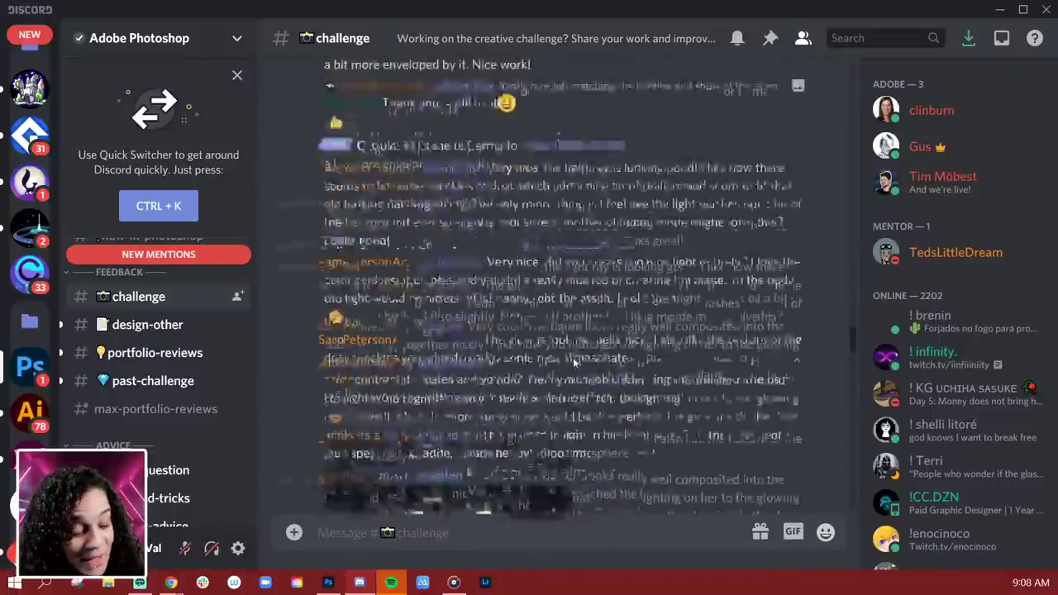
pyautogui.scroll(-10, 570, 361)
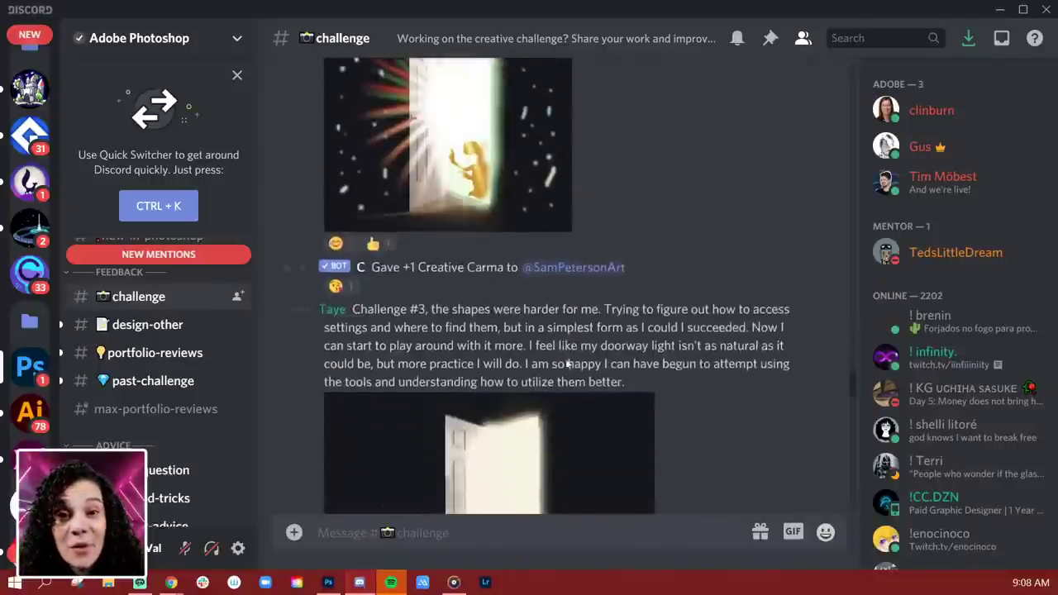
pyautogui.scroll(-10, 562, 361)
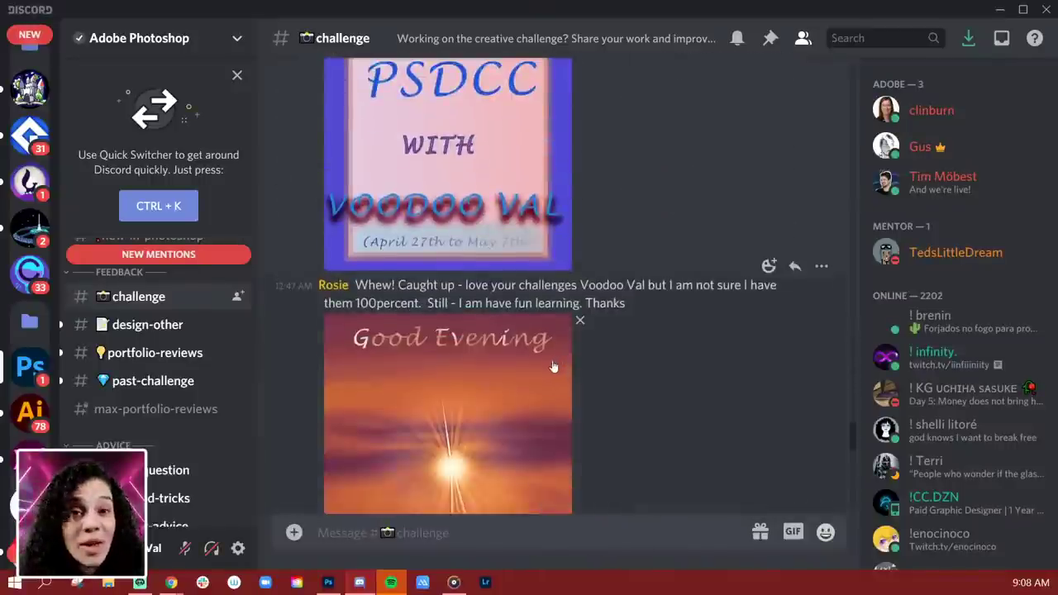
pyautogui.scroll(-8, 691, 353)
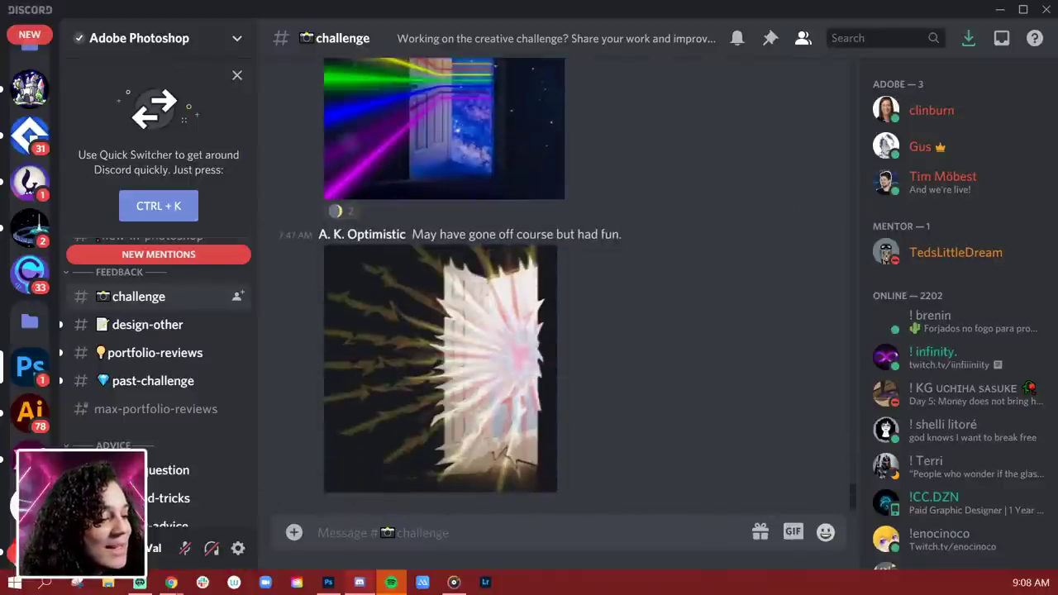
pyautogui.click(998, 11)
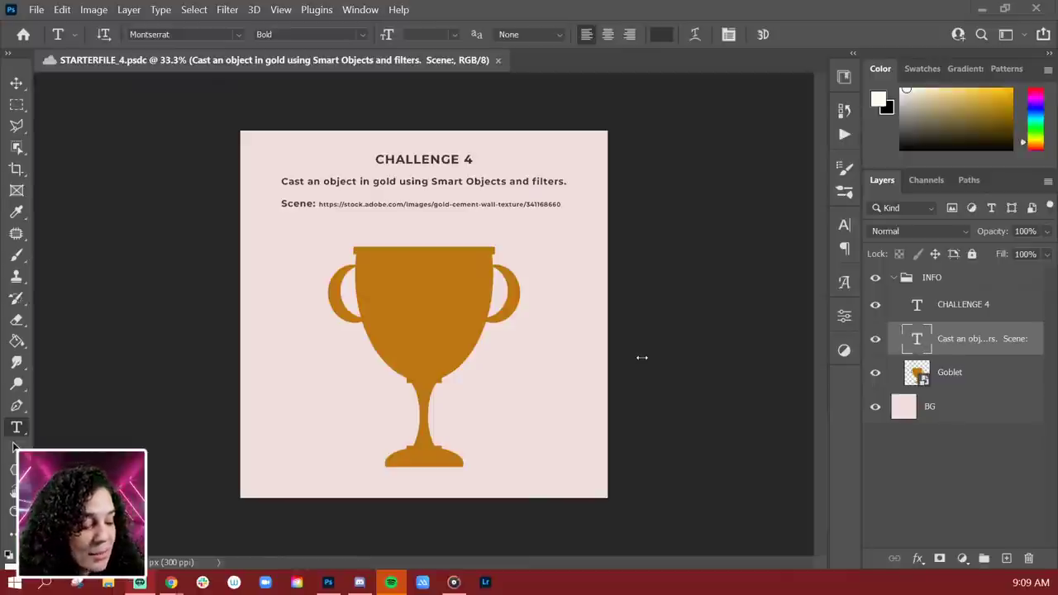
# - Select the Goblet smart object layer in the Layers panel
pyautogui.click(961, 388)
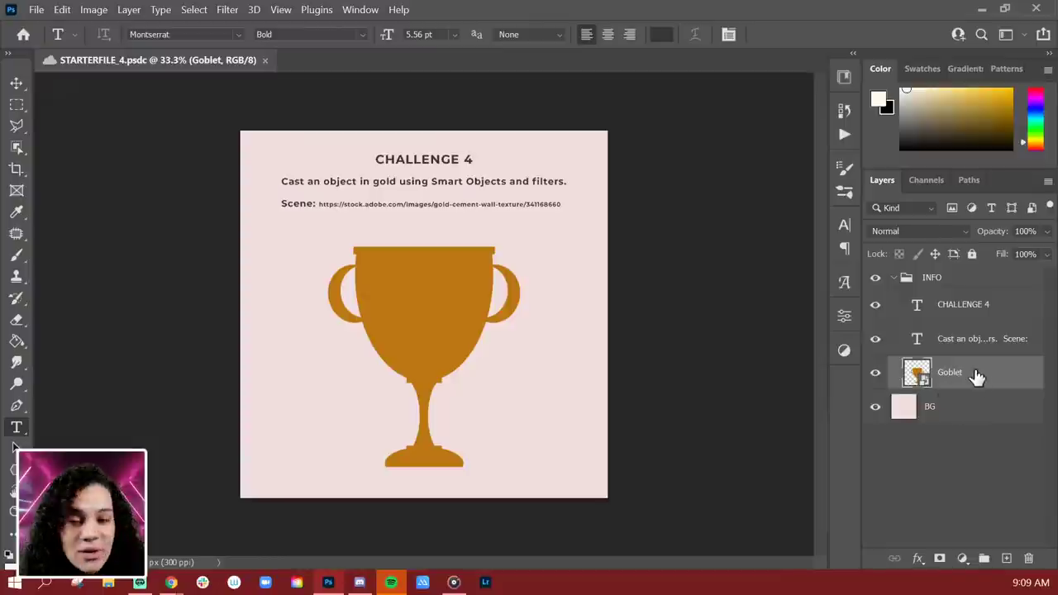
# - Open the Goblet contents as Group 2.psb, review its shape layers, and return to STARTERFILE_4
pyautogui.doubleClick(917, 379)
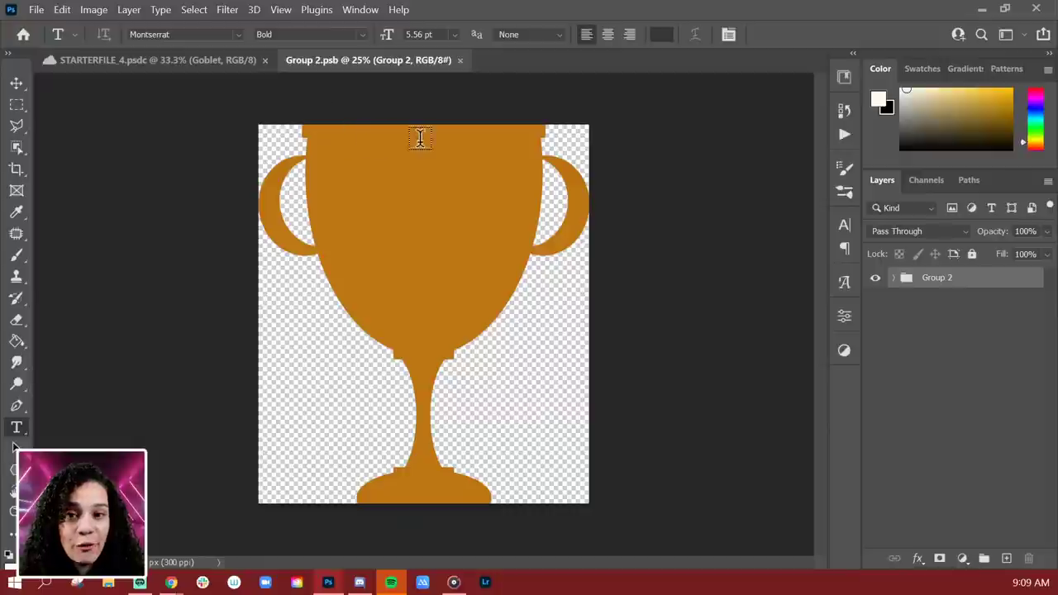
pyautogui.click(893, 279)
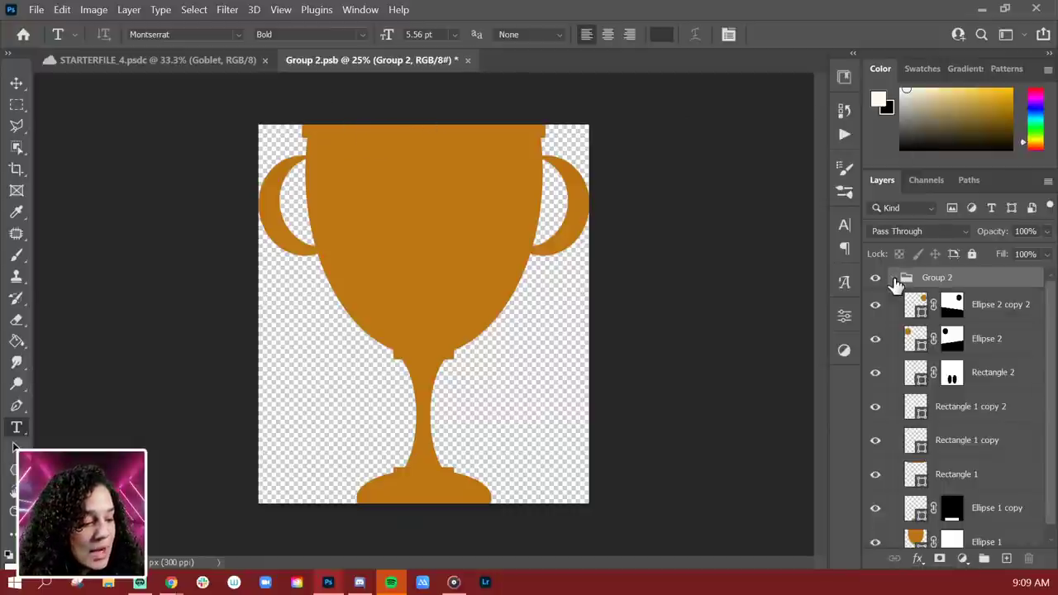
pyautogui.scroll(-1, 971, 368)
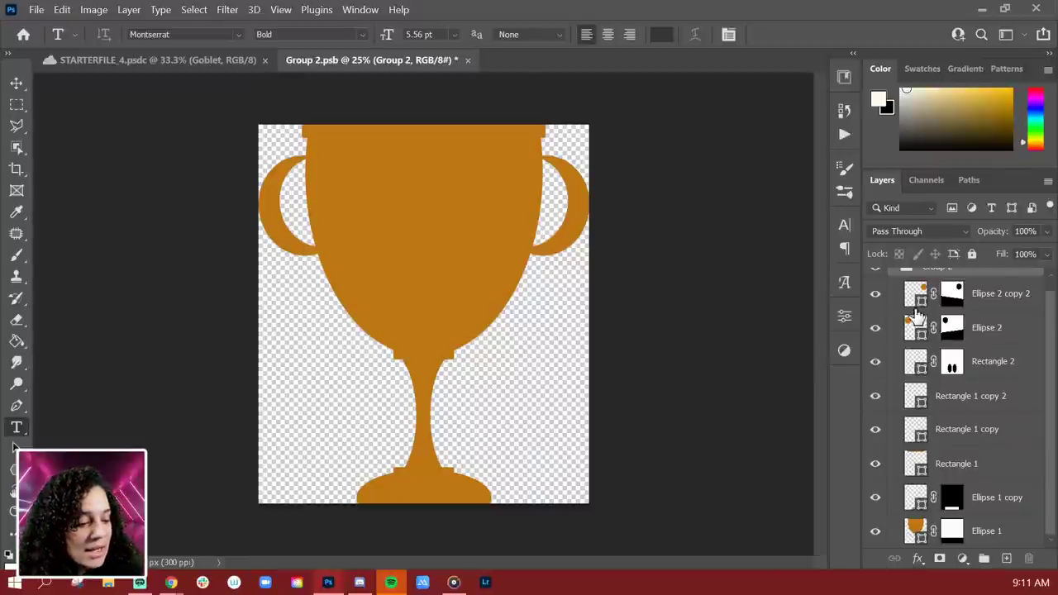
pyautogui.scroll(1, 910, 310)
pyautogui.click(894, 278)
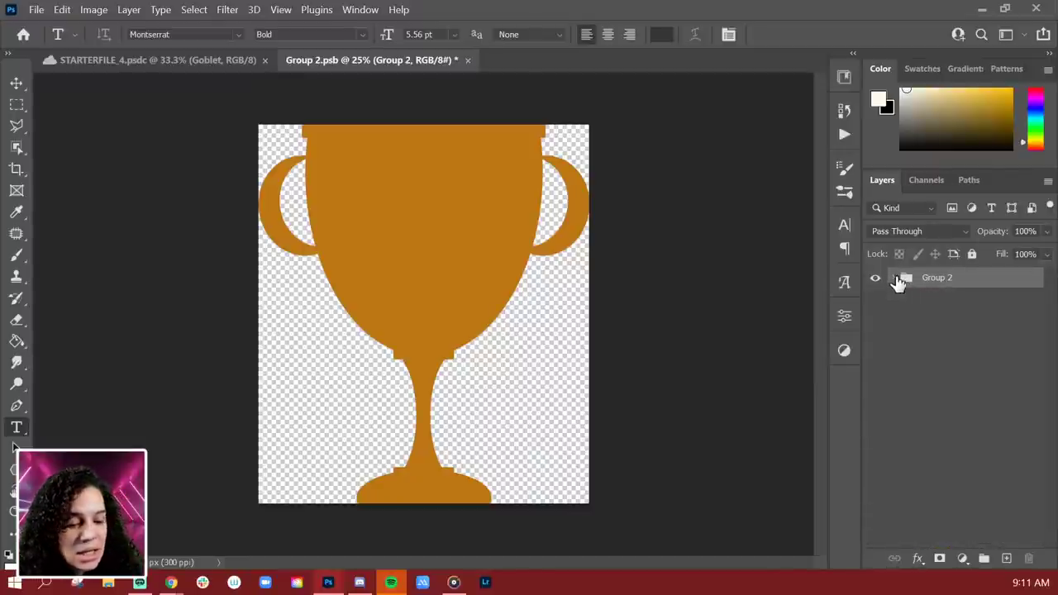
pyautogui.click(239, 63)
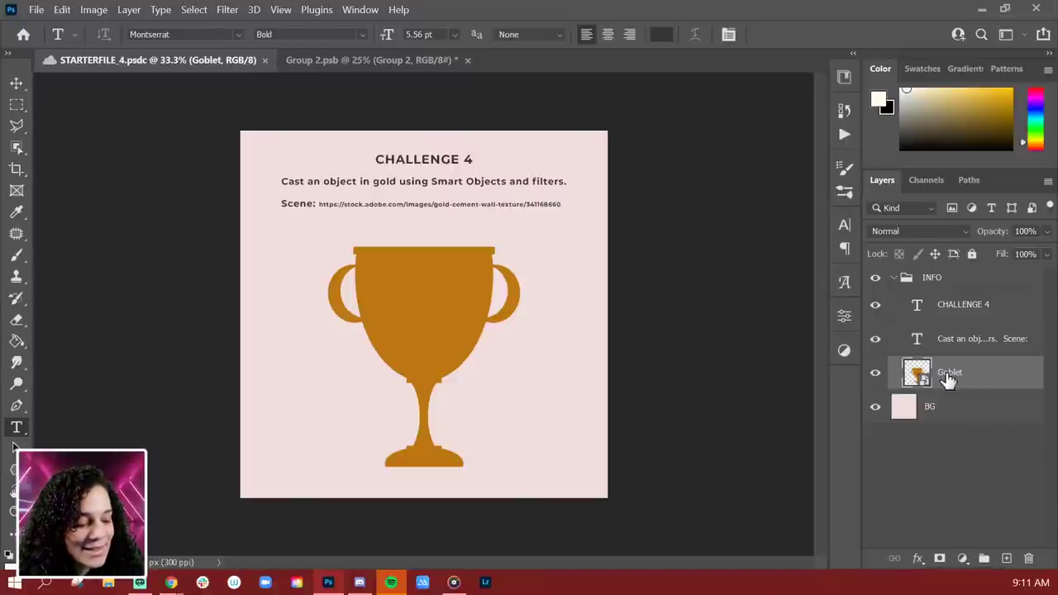
# - Hide the Goblet layer and zoom to 50%, keeping the pink BG layer visible
pyautogui.click(875, 372)
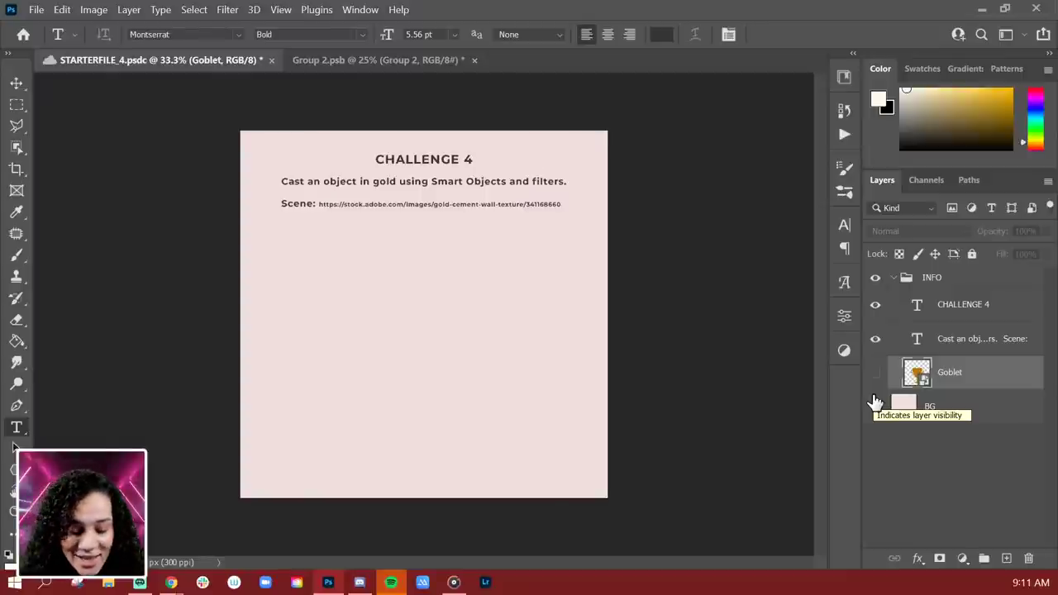
pyautogui.hotkey('ctrl', '+')
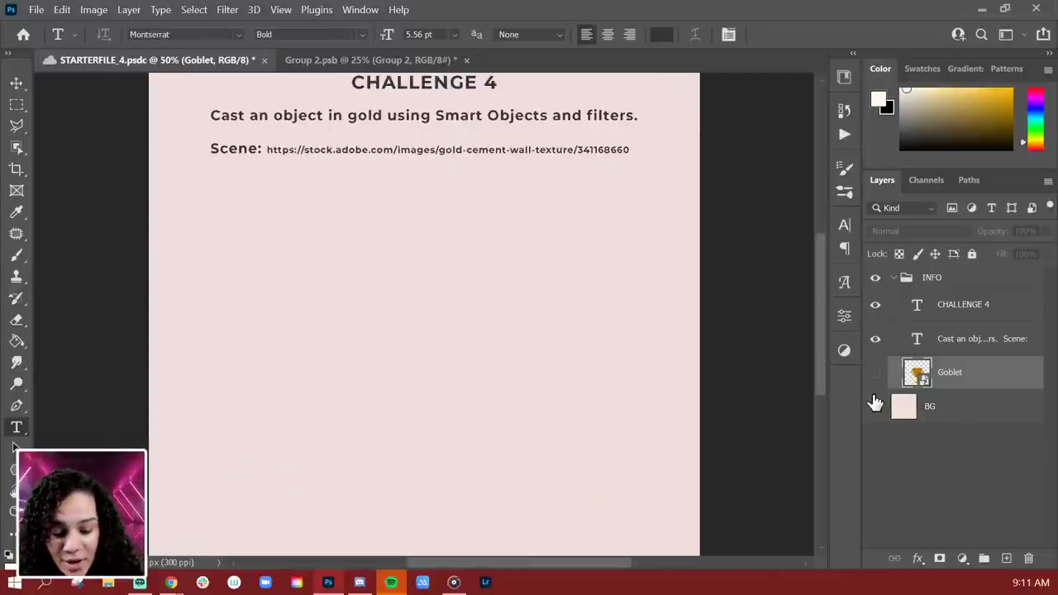
pyautogui.click(874, 405)
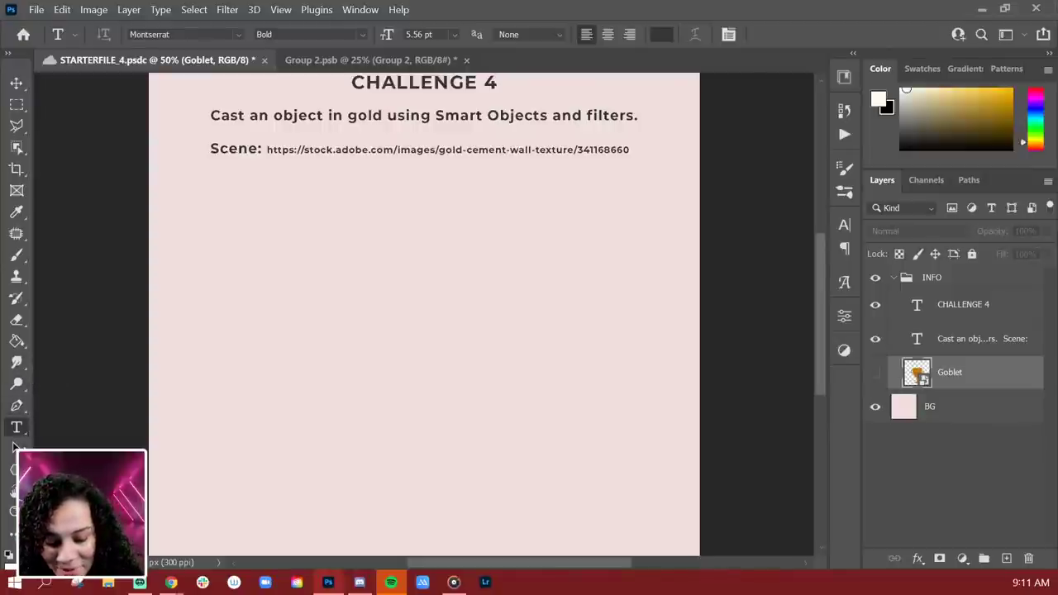
pyautogui.click(15, 469)
# - Draw an ellipse circle on the left of the page filled pale yellow
pyautogui.click(83, 484)
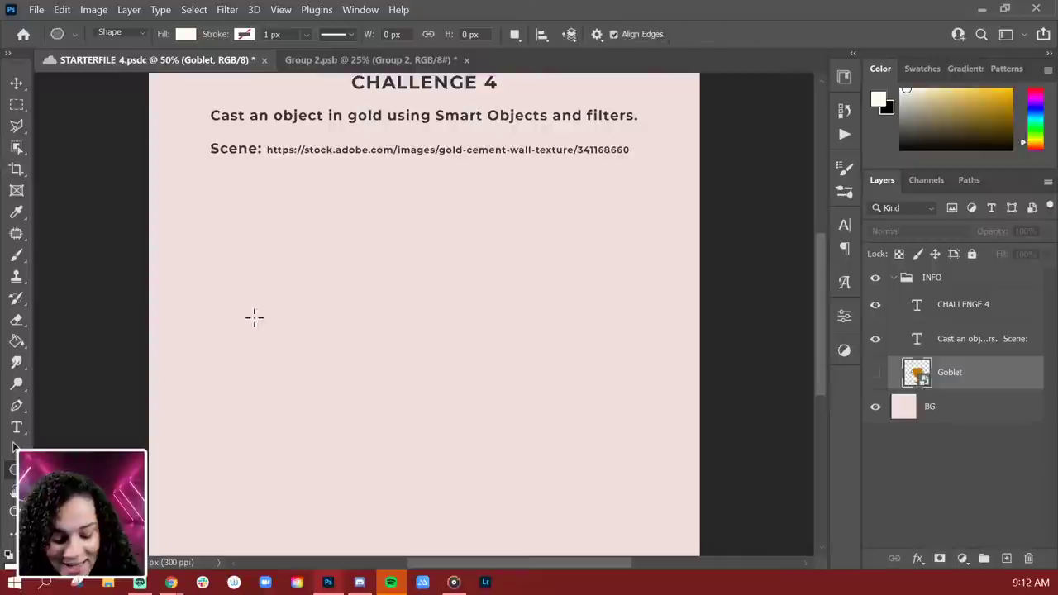
pyautogui.moveTo(232, 231); pyautogui.dragTo(370, 363)
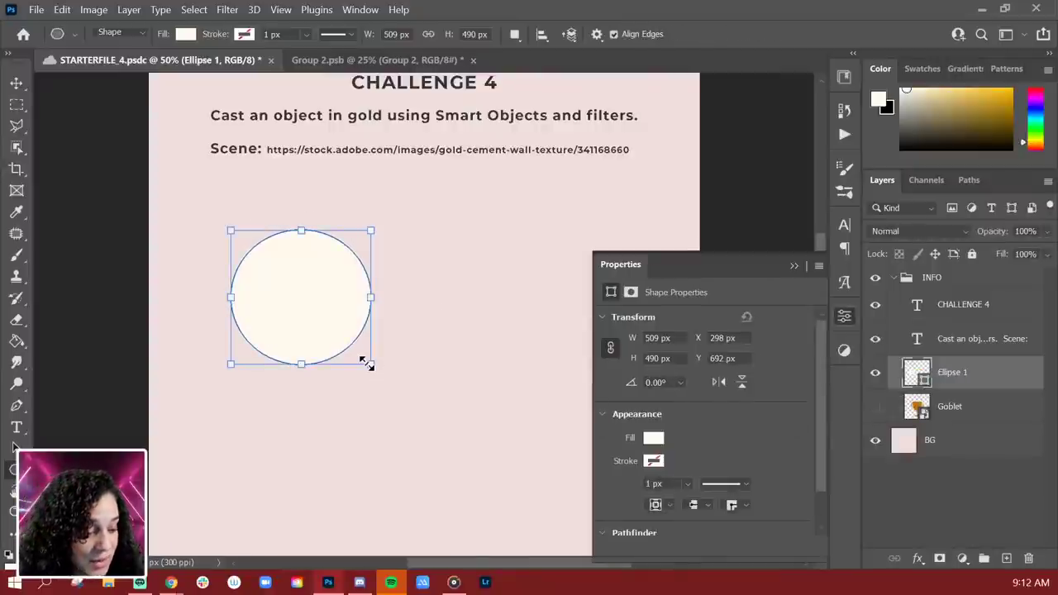
pyautogui.click(183, 35)
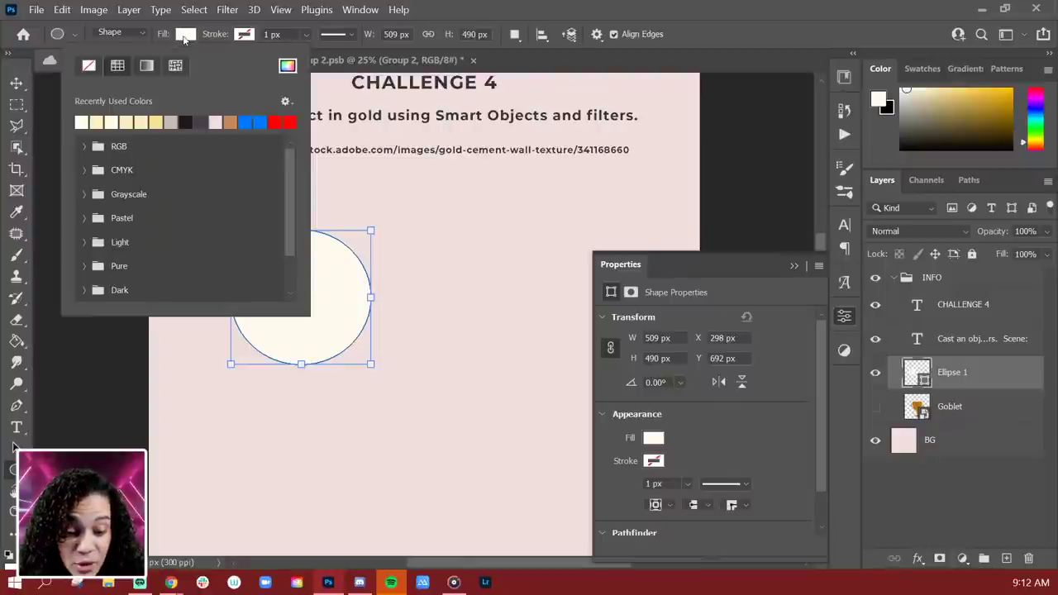
pyautogui.click(155, 123)
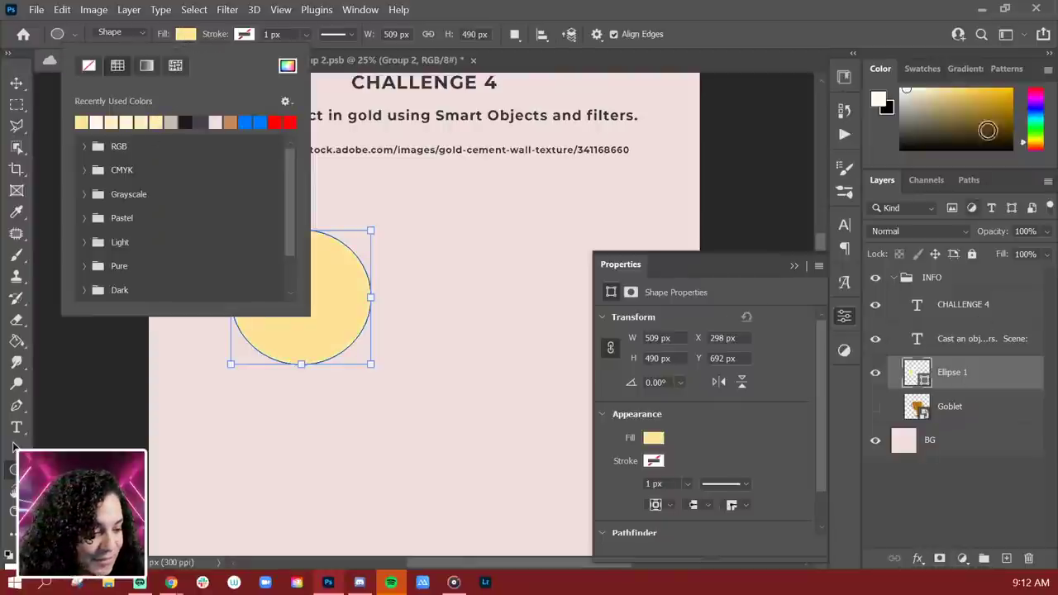
pyautogui.click(1032, 150)
pyautogui.moveTo(980, 92); pyautogui.dragTo(958, 97)
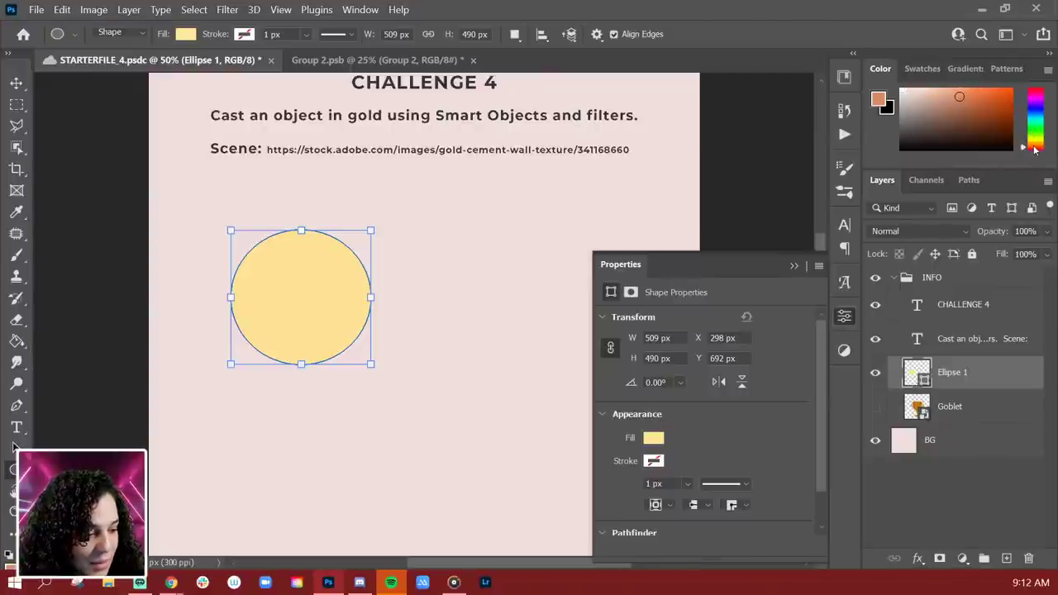
# - Change the circle's fill to golden yellow ffc52f and close the Properties panel
pyautogui.click(651, 439)
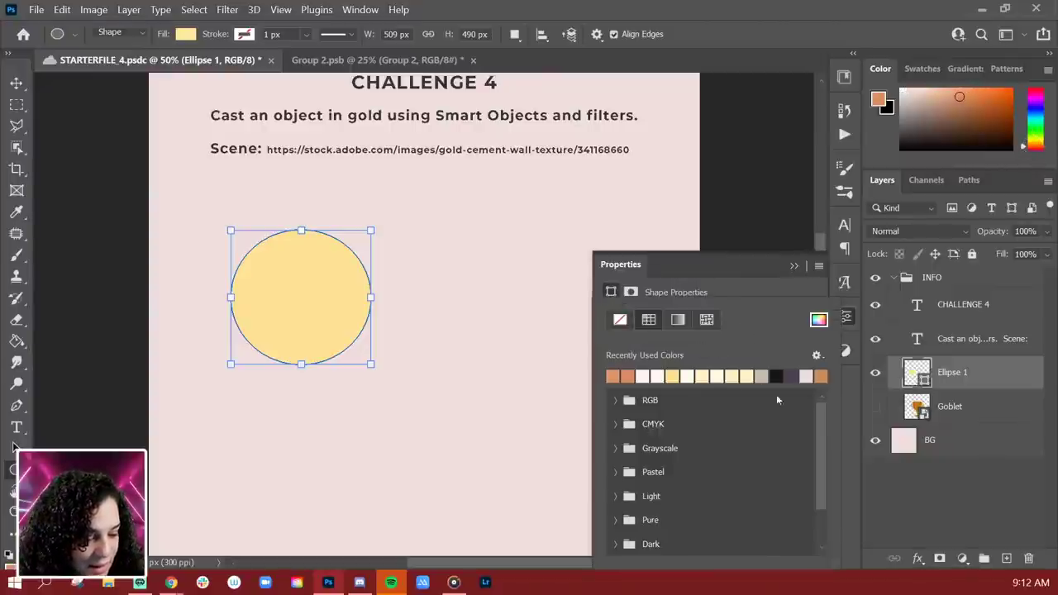
pyautogui.click(818, 320)
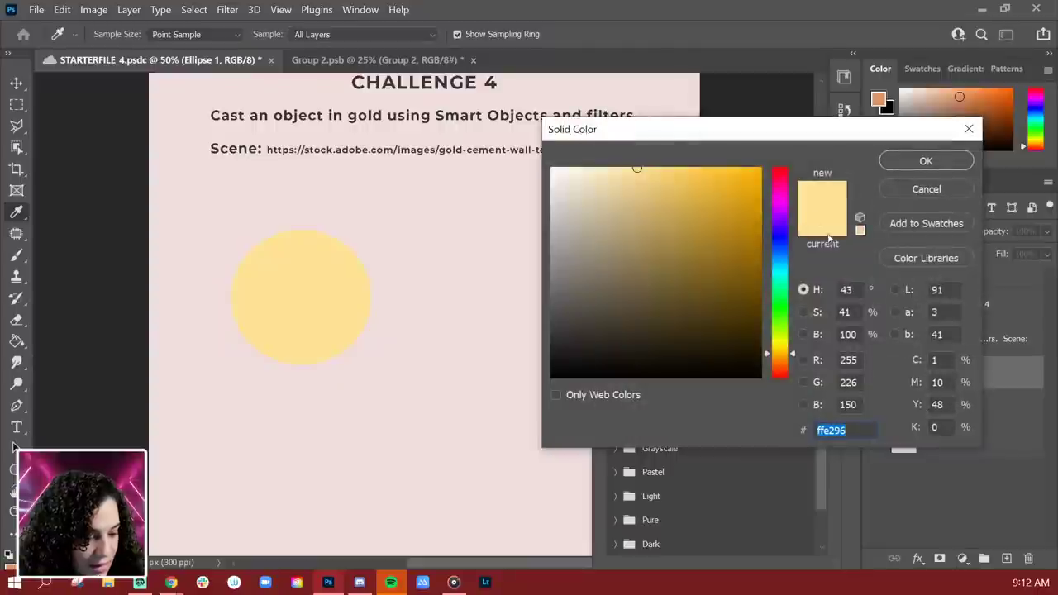
pyautogui.click(680, 195)
pyautogui.click(723, 201)
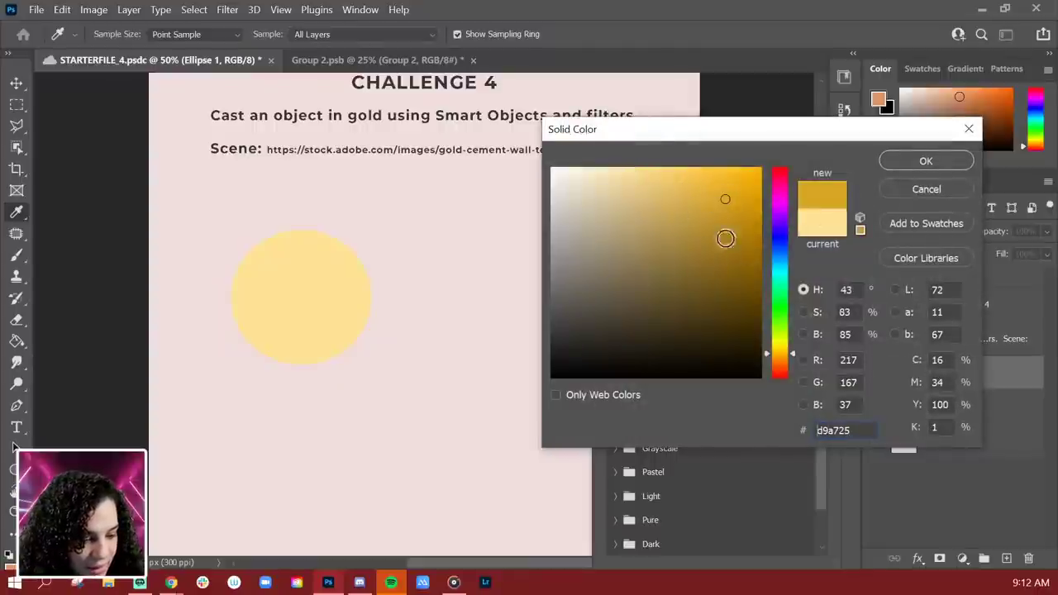
pyautogui.click(722, 167)
pyautogui.click(926, 162)
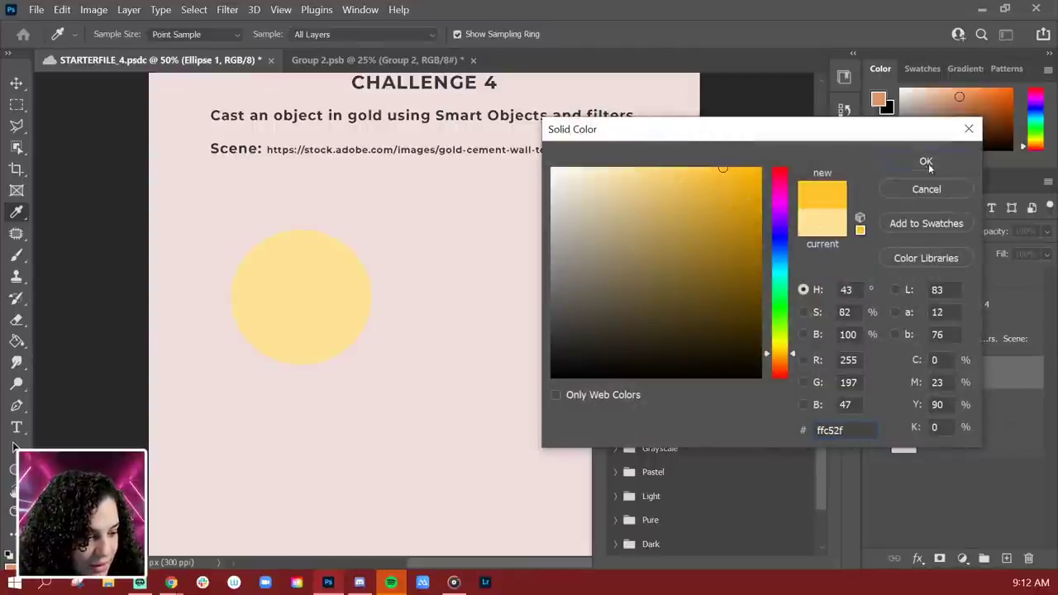
pyautogui.click(980, 378)
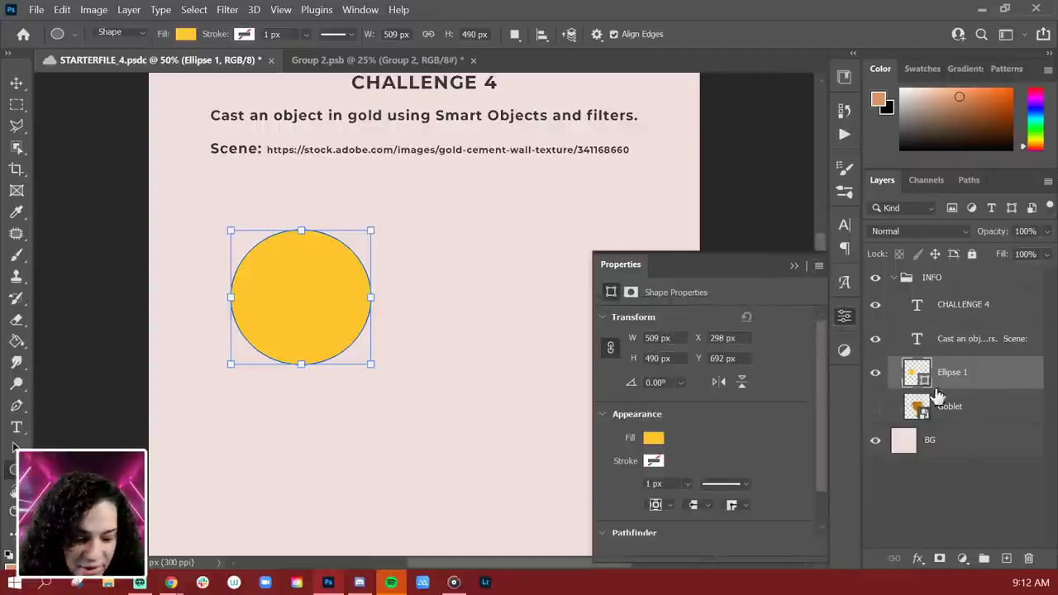
pyautogui.click(844, 315)
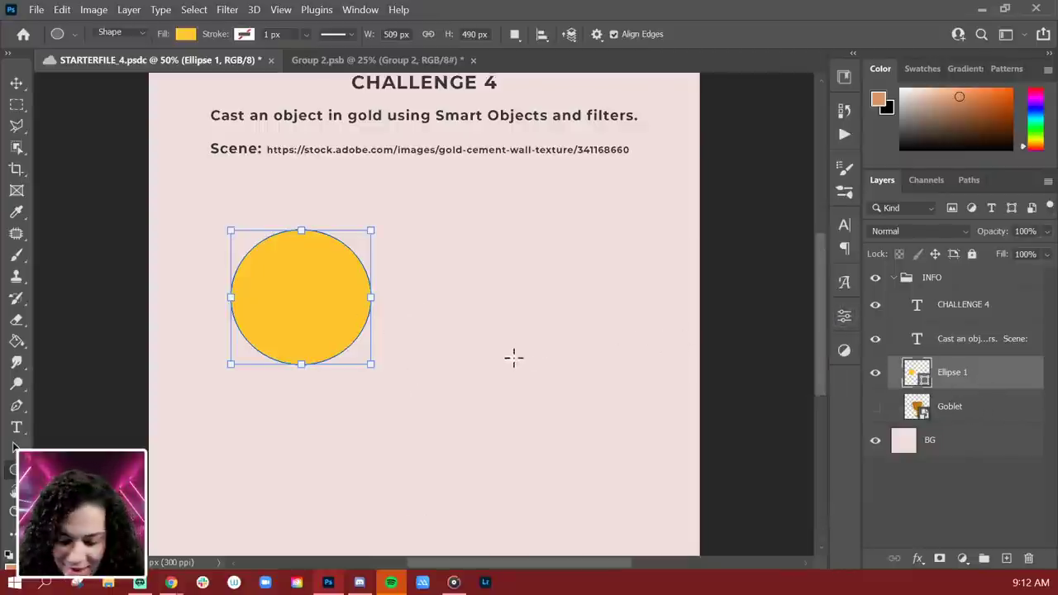
# - Draw a larger 940×649 px gold ellipse and move it up-left to overlap the circle
pyautogui.press('Return')
pyautogui.moveTo(317, 294); pyautogui.dragTo(576, 473)
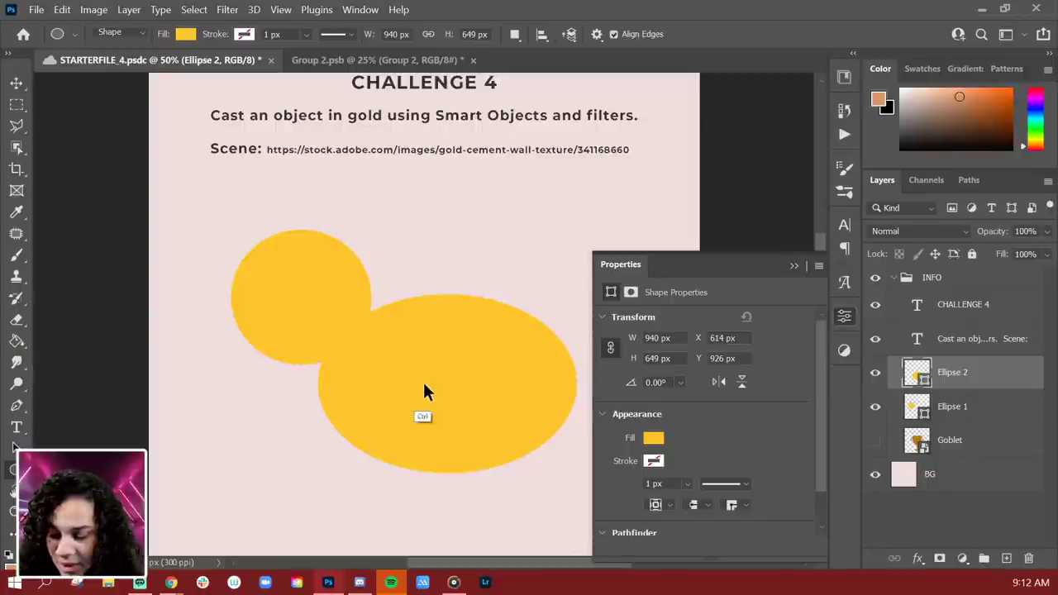
pyautogui.hotkey('ctrl', 't')
pyautogui.moveTo(488, 419); pyautogui.dragTo(395, 409)
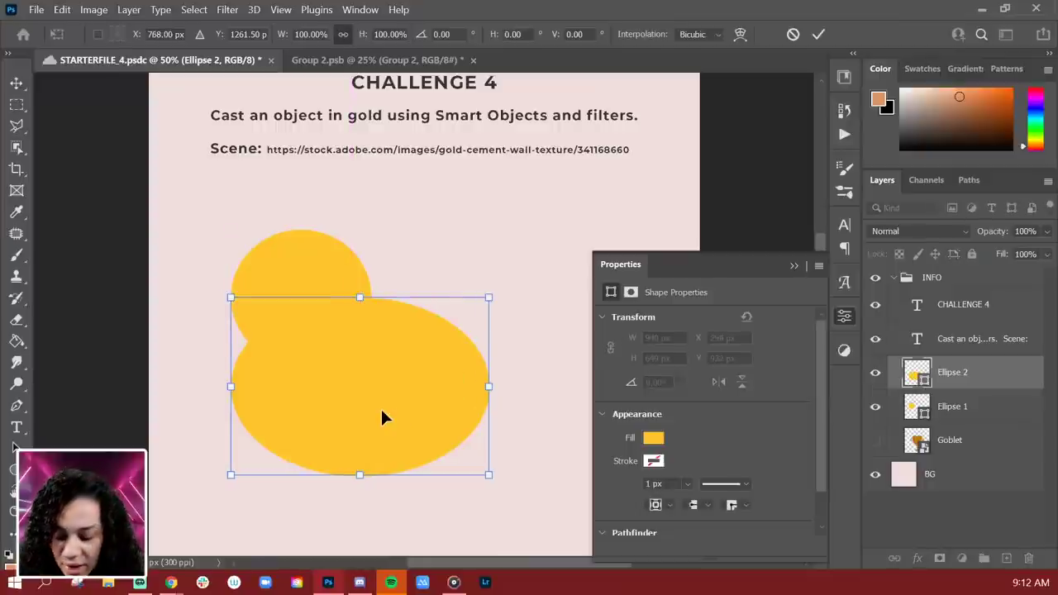
pyautogui.press('Return')
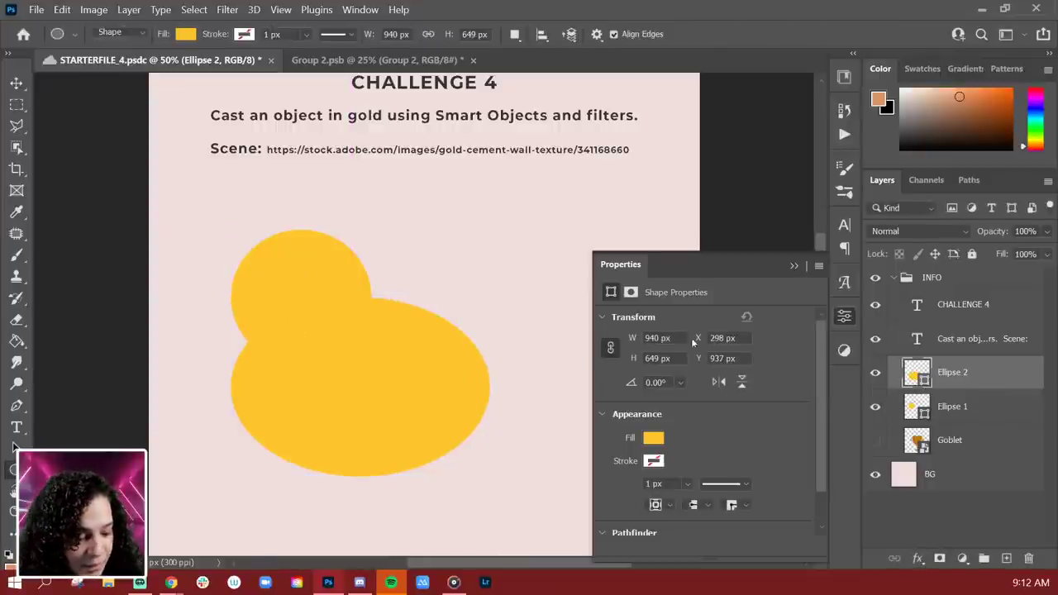
pyautogui.click(952, 425)
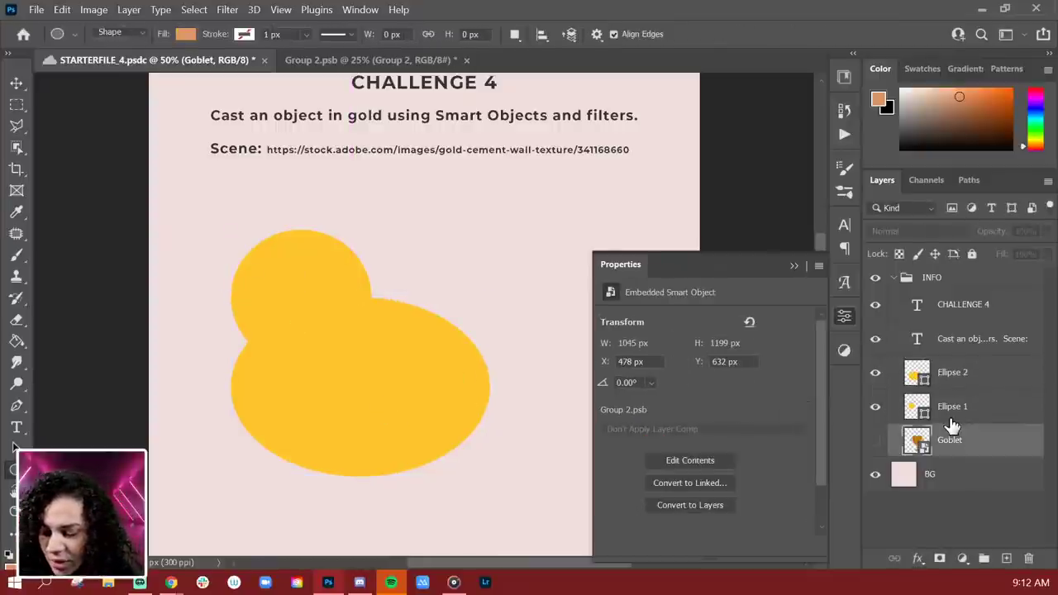
# - On a new layer, draw a closed pointed beak path at the head's left side
pyautogui.press('p')
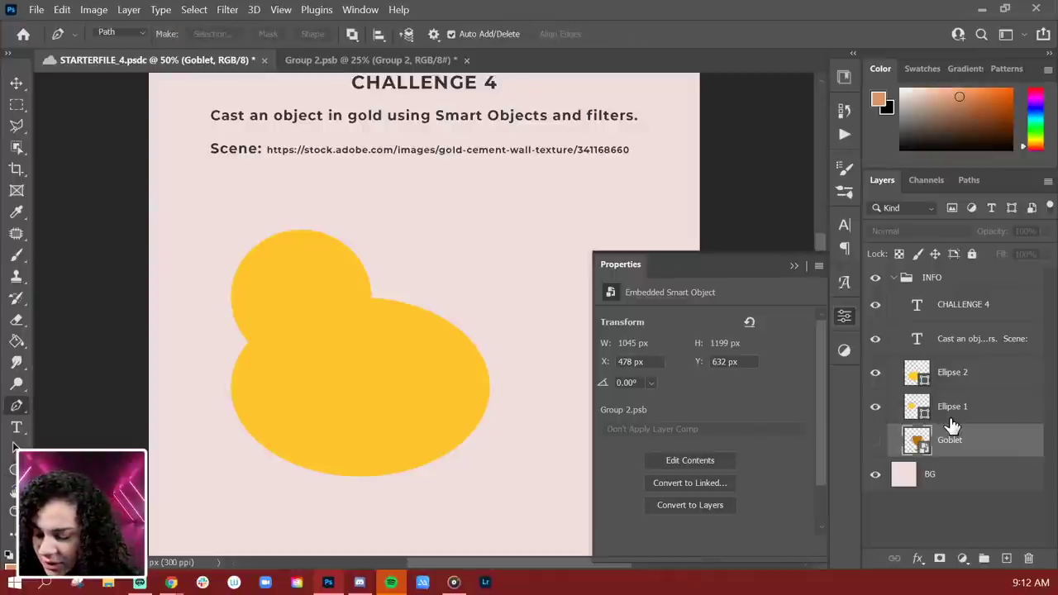
pyautogui.hotkey('ctrl', 'shift', 'n')
pyautogui.press('Return')
pyautogui.click(243, 276)
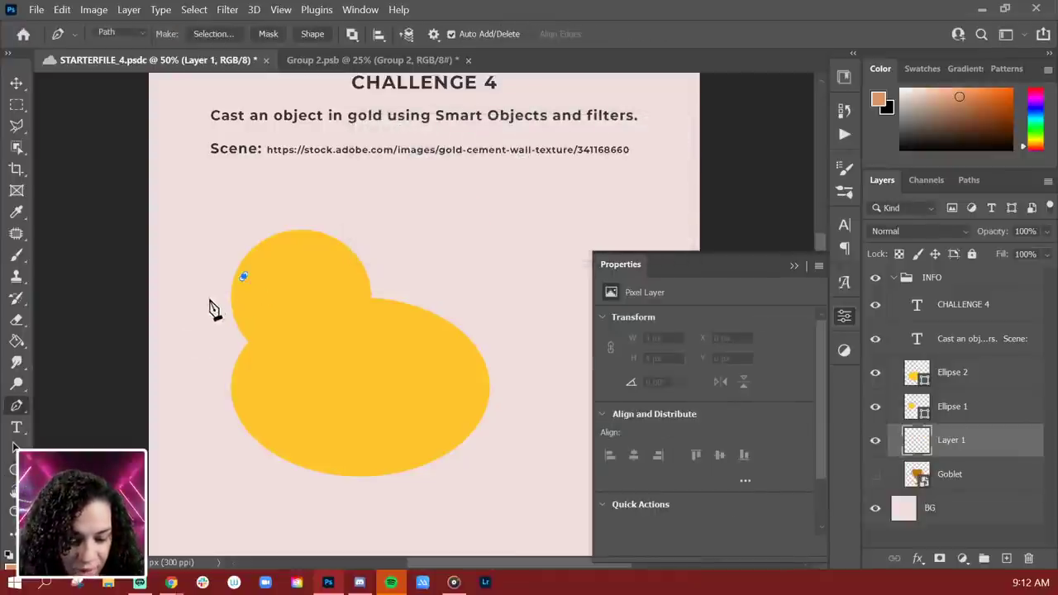
pyautogui.moveTo(216, 293); pyautogui.dragTo(195, 293)
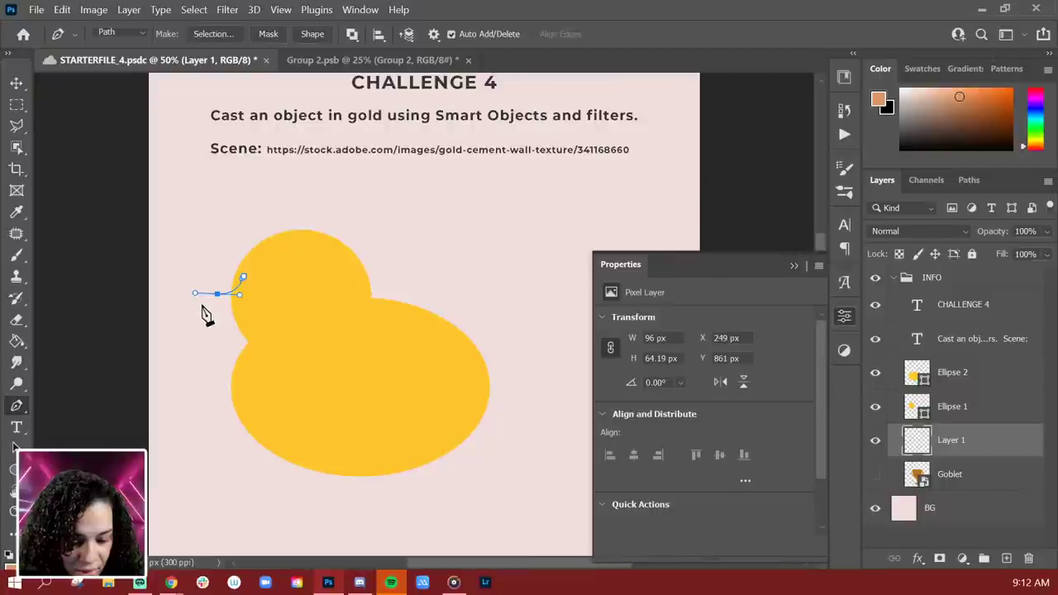
pyautogui.click(200, 304)
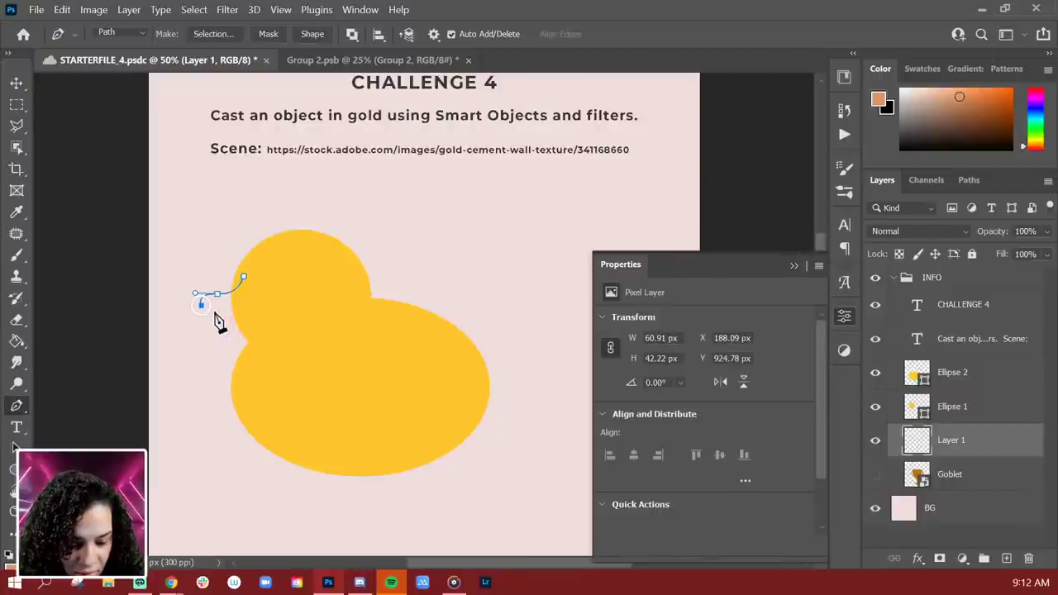
pyautogui.moveTo(201, 304); pyautogui.dragTo(248, 317)
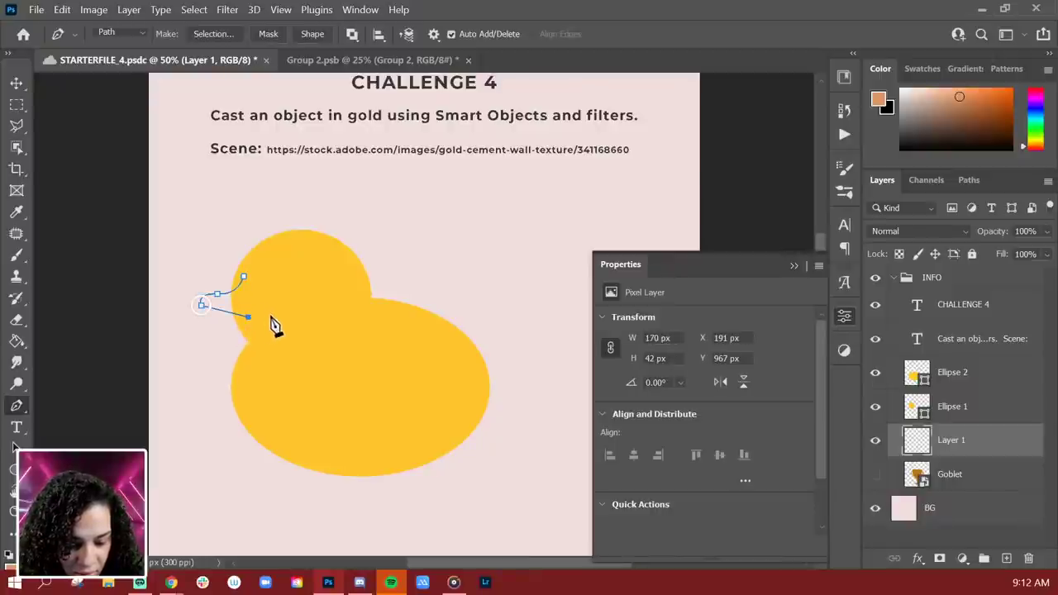
pyautogui.click(243, 277)
# - Move the beak path down-left into place and convert it to a filled orange shape
pyautogui.hotkey('ctrl', 't')
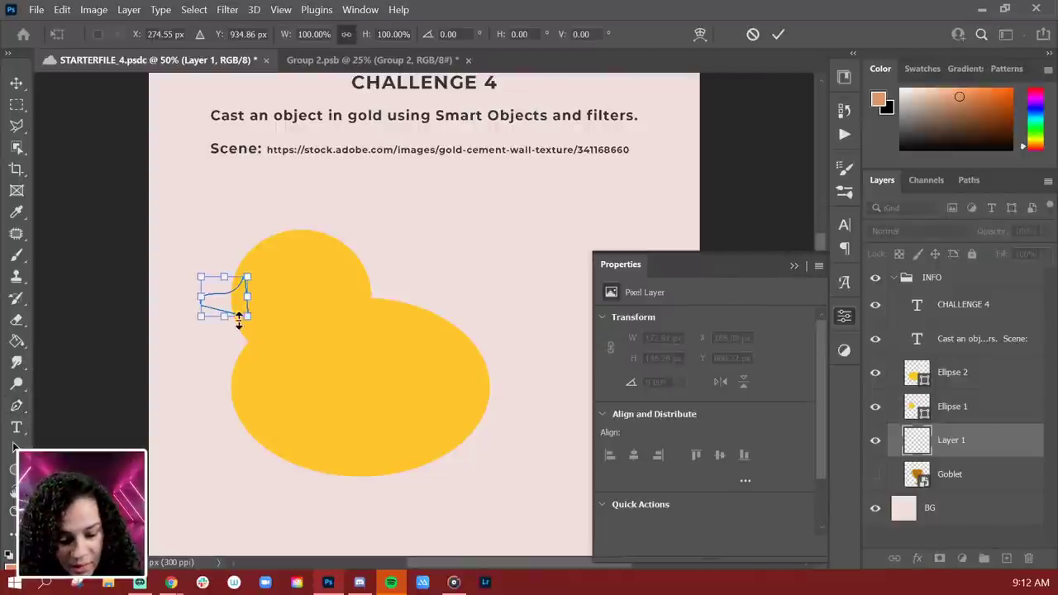
pyautogui.moveTo(235, 310); pyautogui.dragTo(278, 299)
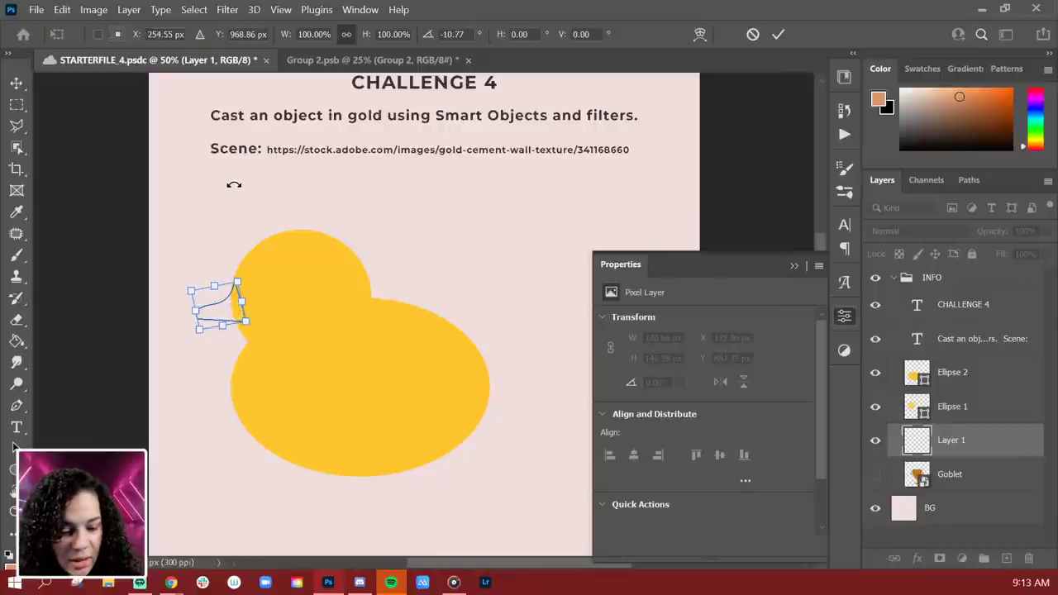
pyautogui.press('Return')
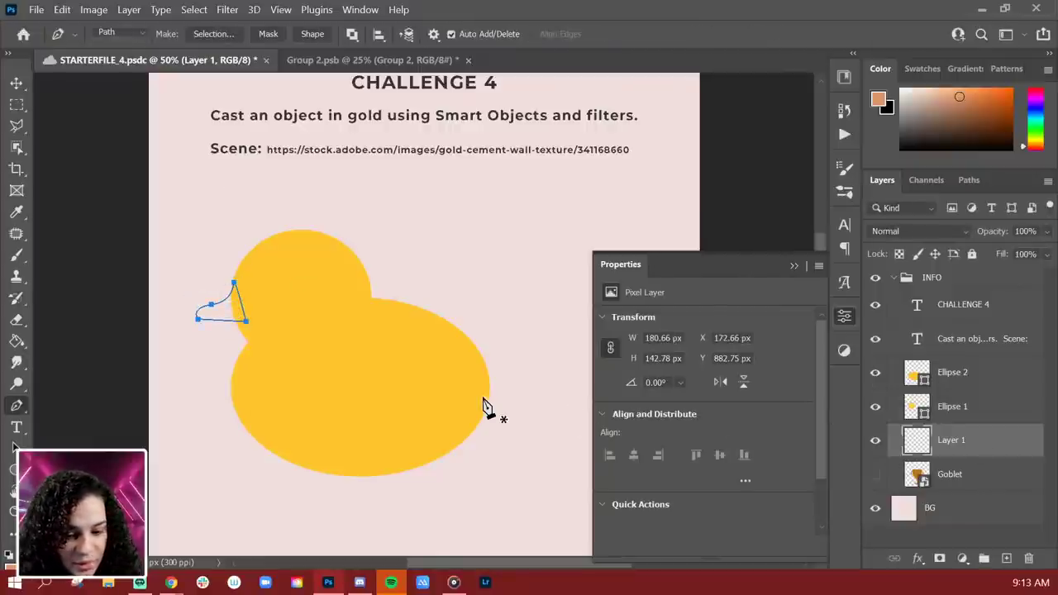
pyautogui.click(314, 35)
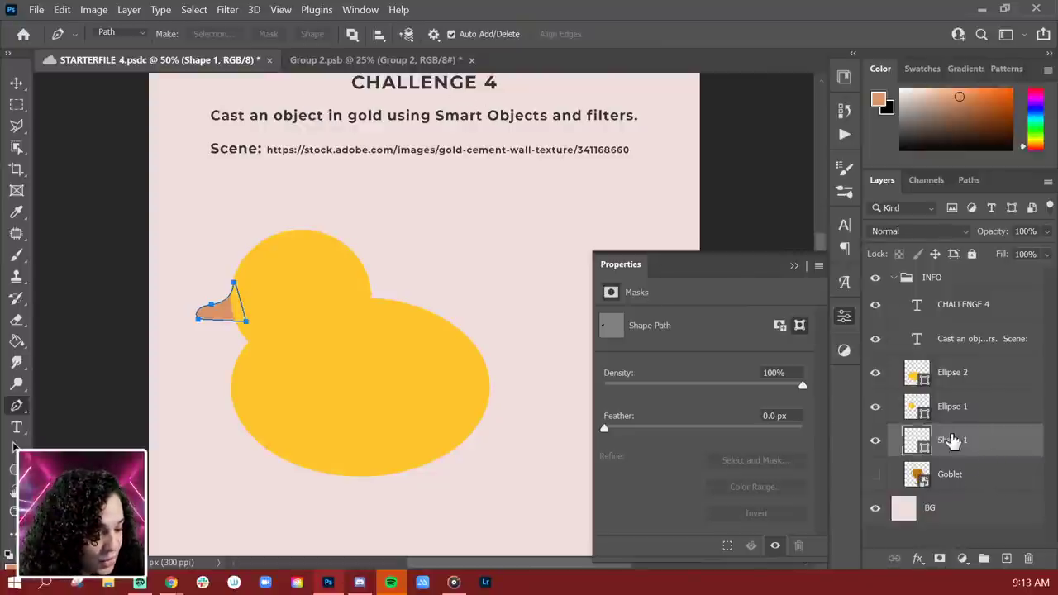
pyautogui.hotkey('ctrl', 'shift', 'n')
pyautogui.press('Return')
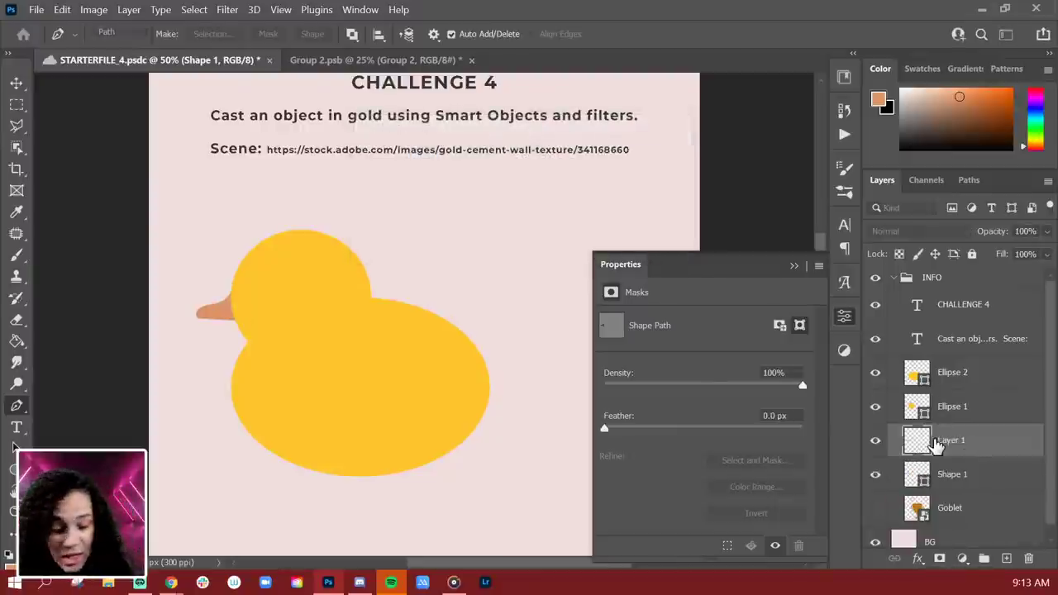
# - Draw a curved wing path on the body's right edge and turn it into a shape
pyautogui.click(480, 364)
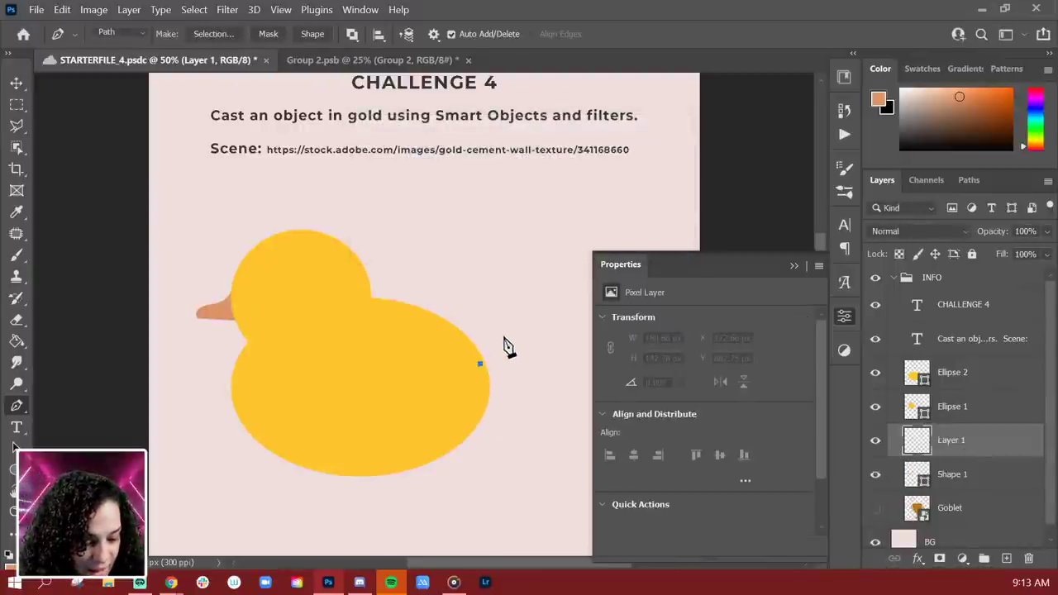
pyautogui.click(497, 332)
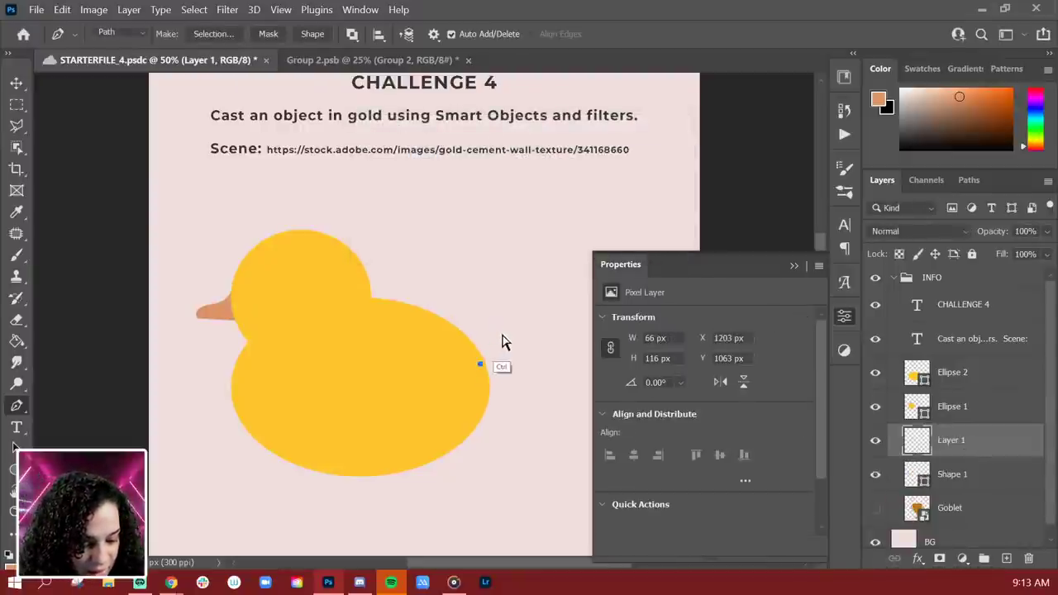
pyautogui.moveTo(498, 333); pyautogui.dragTo(493, 304)
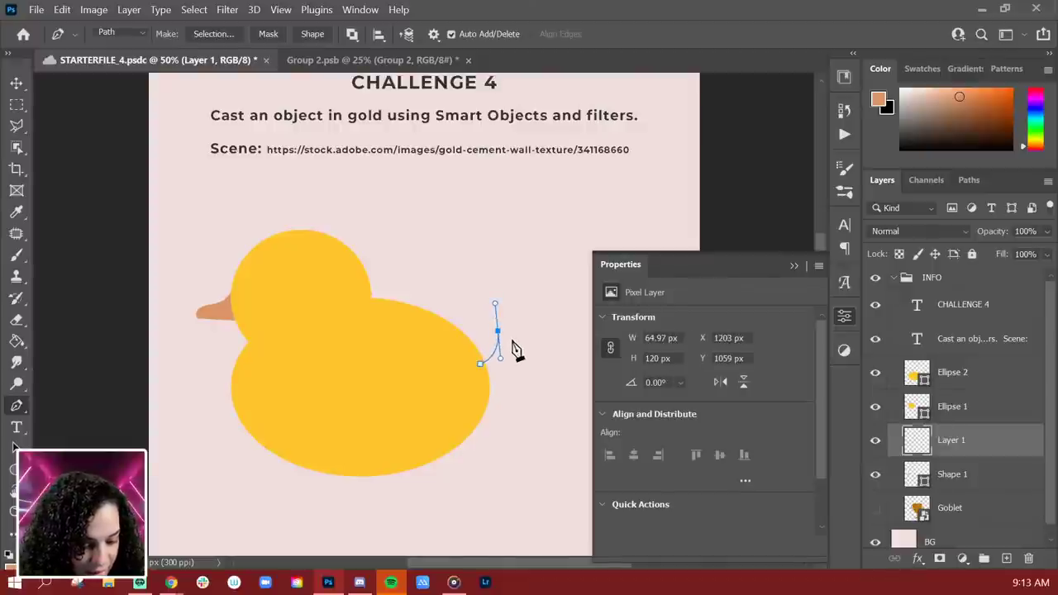
pyautogui.click(509, 334)
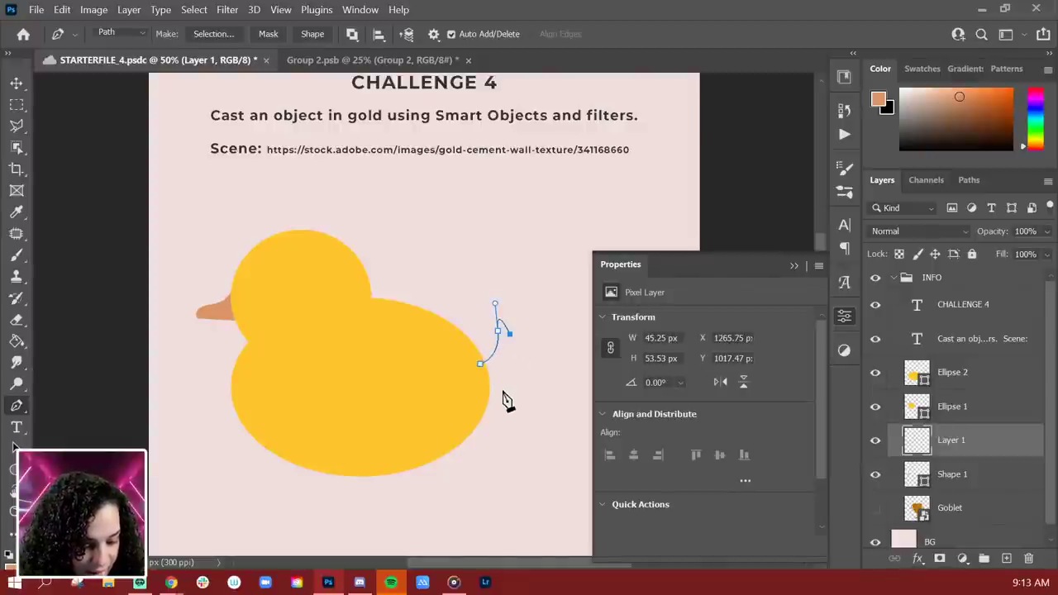
pyautogui.click(472, 438)
pyautogui.hotkey('ctrl', 'z')
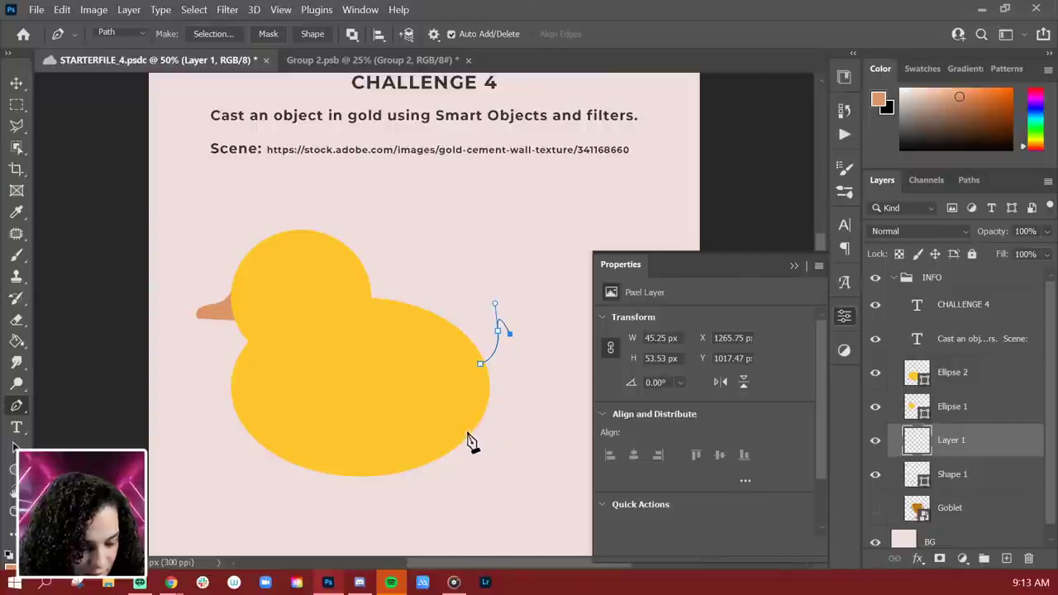
pyautogui.moveTo(469, 432); pyautogui.dragTo(388, 404)
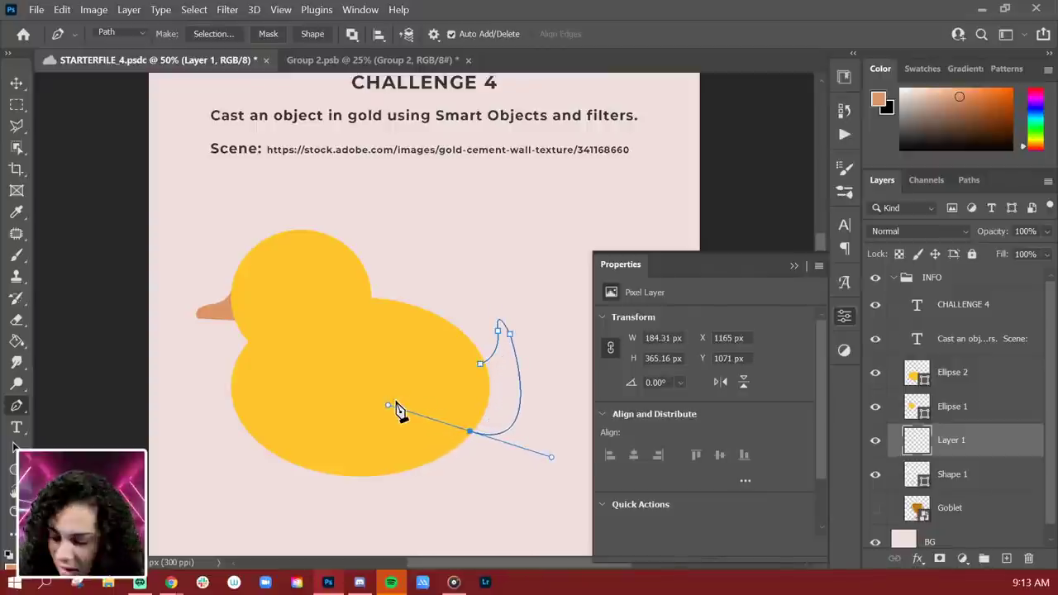
pyautogui.click(480, 363)
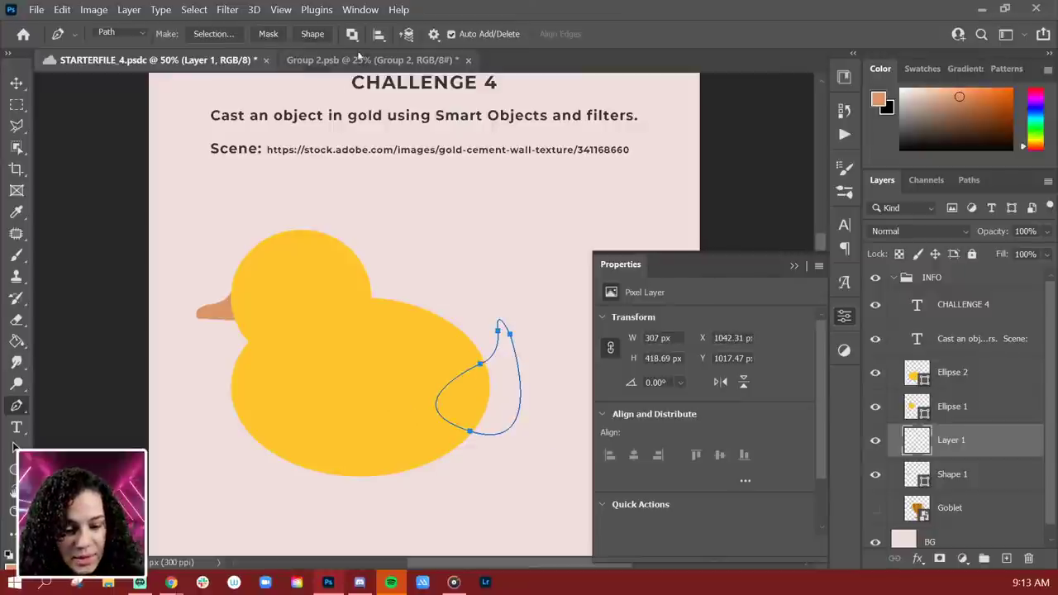
pyautogui.click(313, 34)
# - Move the wing shape into place and rotate it to about 21 degrees
pyautogui.hotkey('ctrl', 't')
pyautogui.moveTo(488, 444); pyautogui.dragTo(472, 401)
pyautogui.moveTo(538, 344); pyautogui.dragTo(545, 319)
pyautogui.moveTo(447, 413)
pyautogui.mouseDown()
pyautogui.moveTo(468, 416)
pyautogui.moveTo(464, 403)
pyautogui.mouseUp()
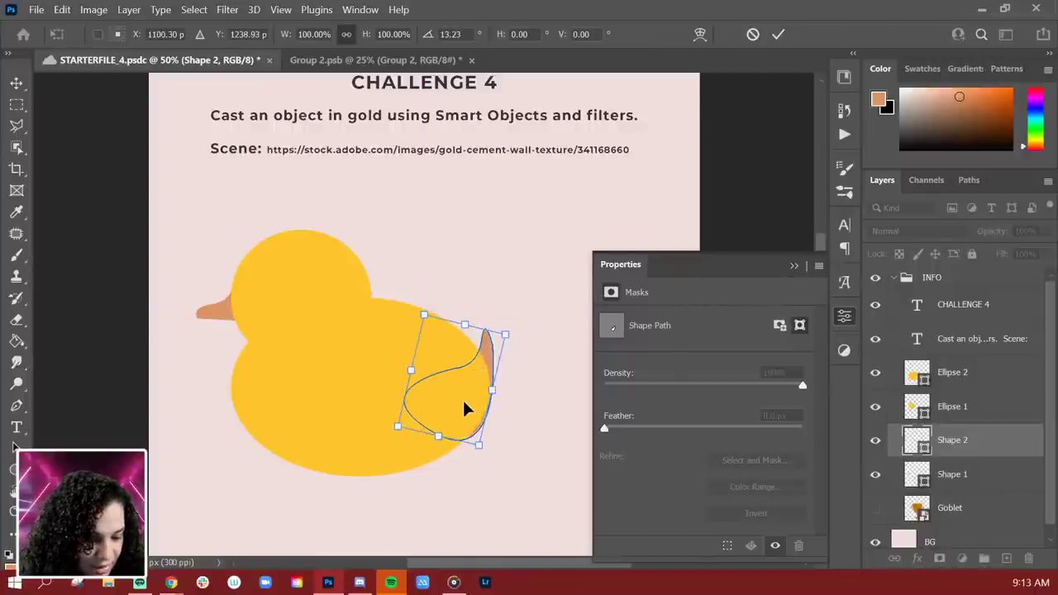
pyautogui.moveTo(508, 440); pyautogui.dragTo(535, 413)
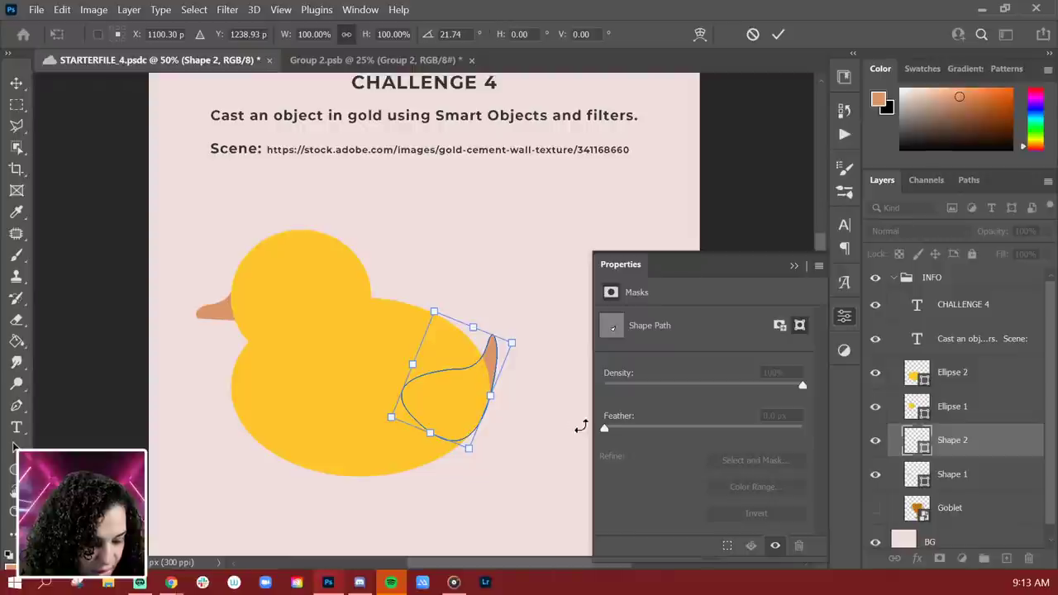
pyautogui.press('Return')
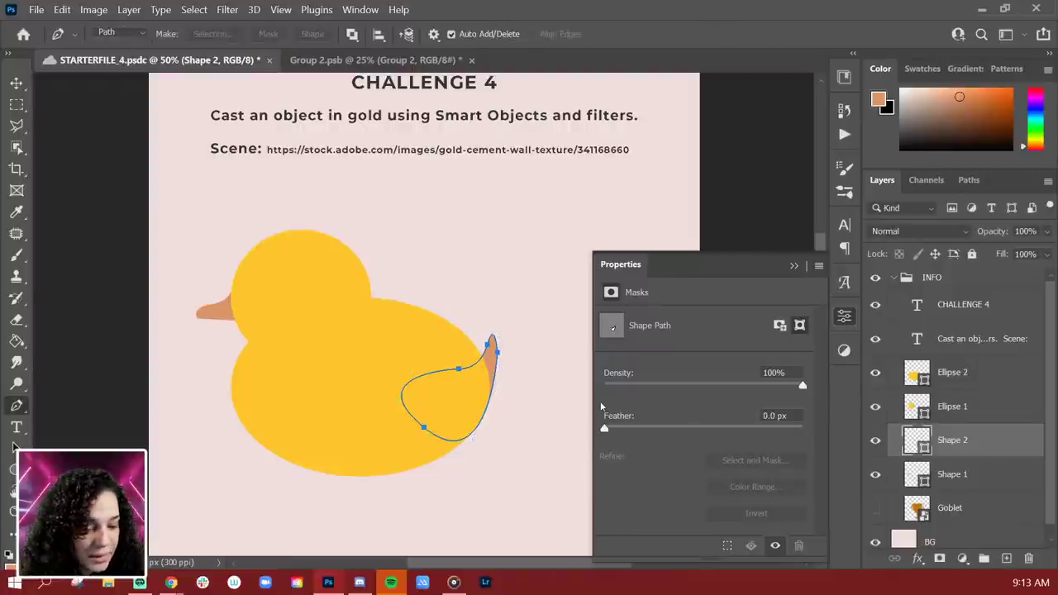
# - Fill the wing shape with the body's gold yellow swatch
pyautogui.click(13, 469)
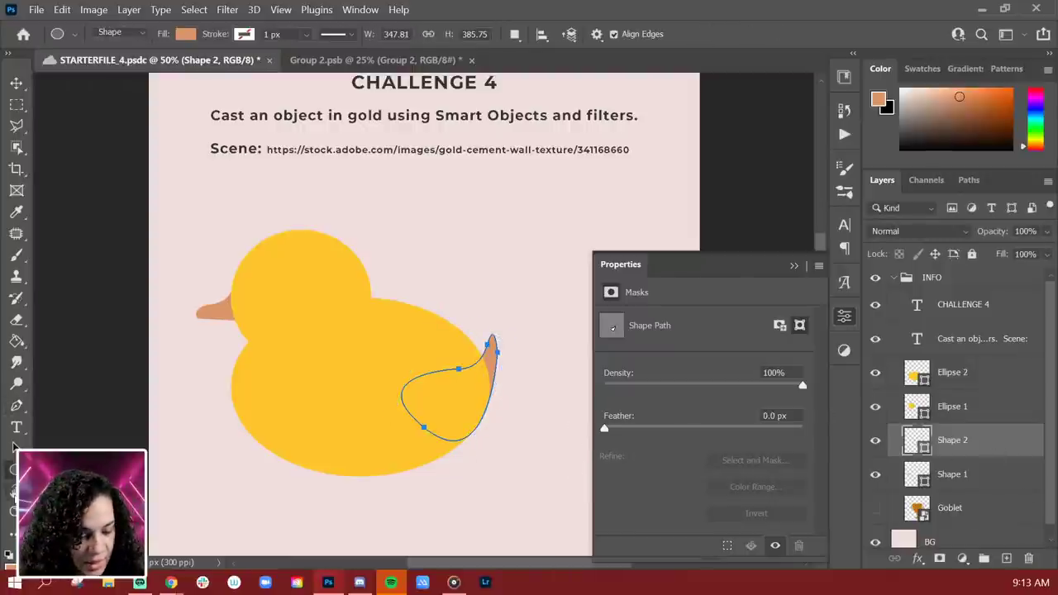
pyautogui.click(185, 34)
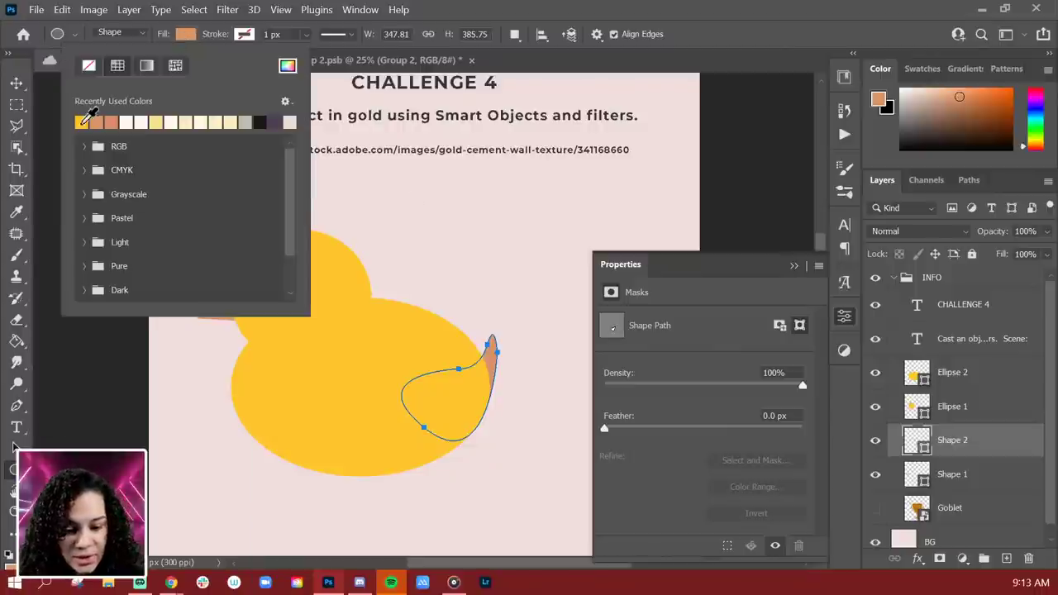
pyautogui.click(81, 122)
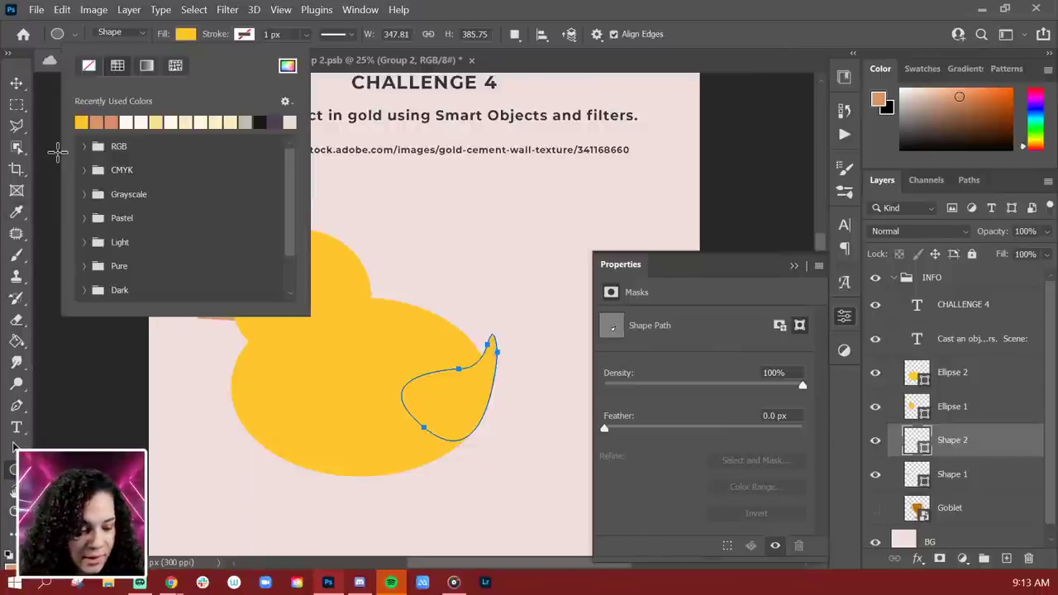
pyautogui.click(1010, 451)
pyautogui.click(972, 474)
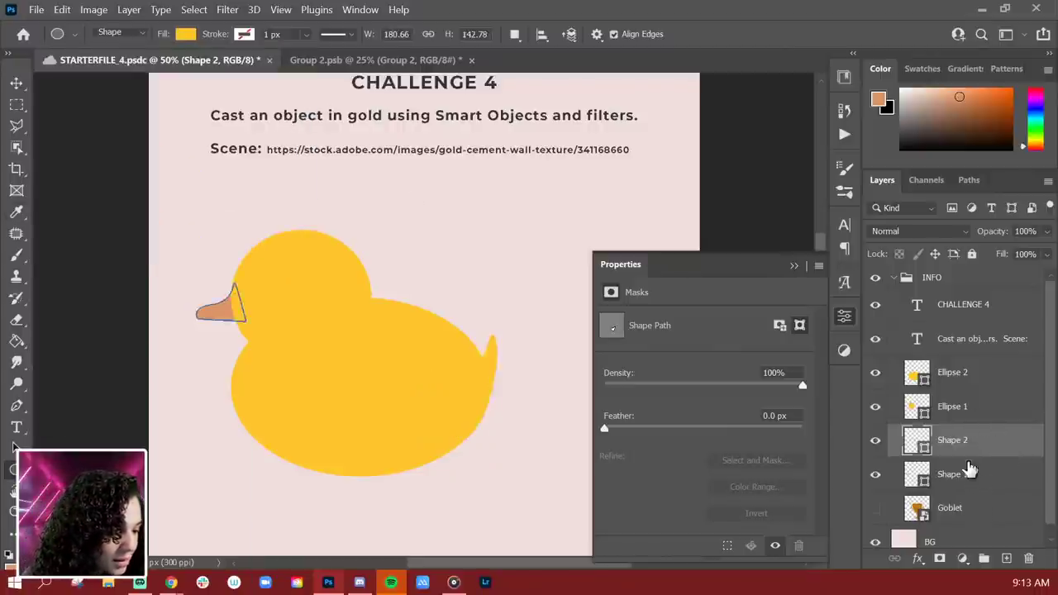
# - Convert all the duck's shape layers into a single smart object, Ellipse 2
pyautogui.keyDown('shift'); pyautogui.click(988, 376); pyautogui.keyUp('shift')
pyautogui.rightClick(983, 406)
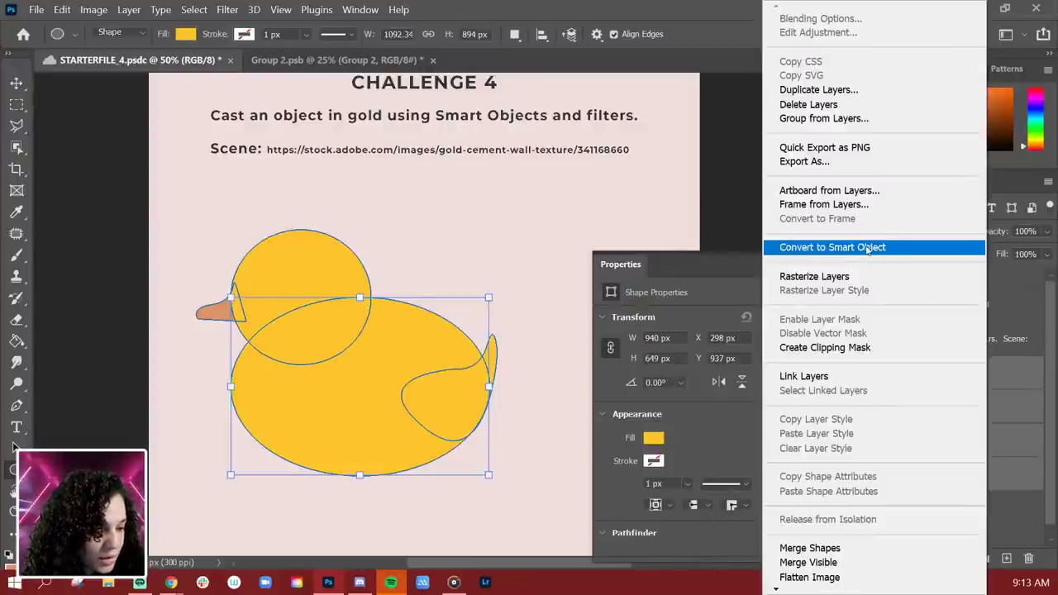
pyautogui.click(867, 247)
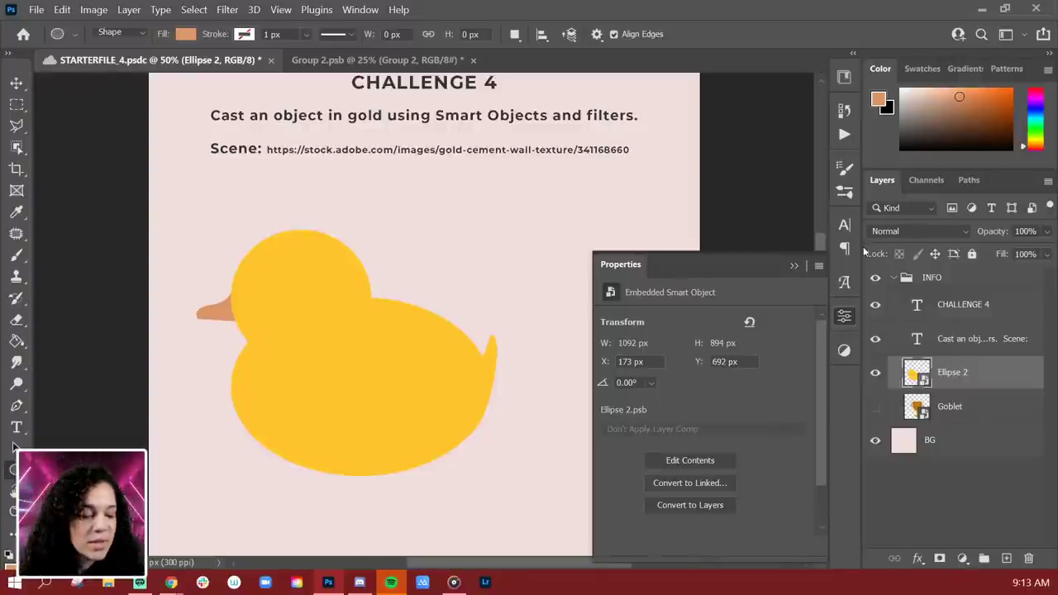
# - Move the 1092×894 px duck smart object right toward the page centre
pyautogui.click(876, 373)
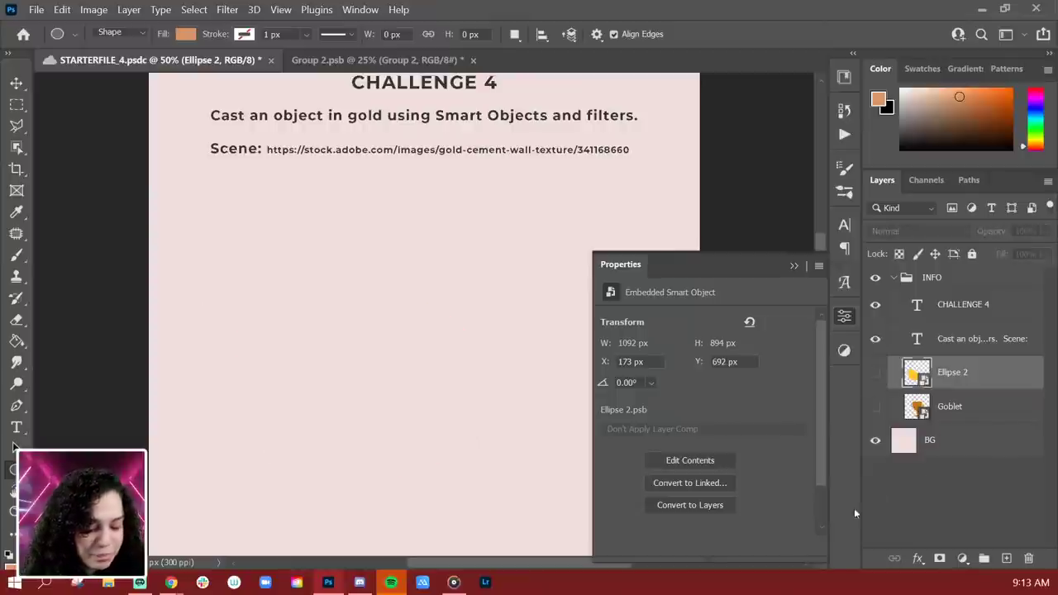
pyautogui.hotkey('ctrl', '-')
pyautogui.click(876, 372)
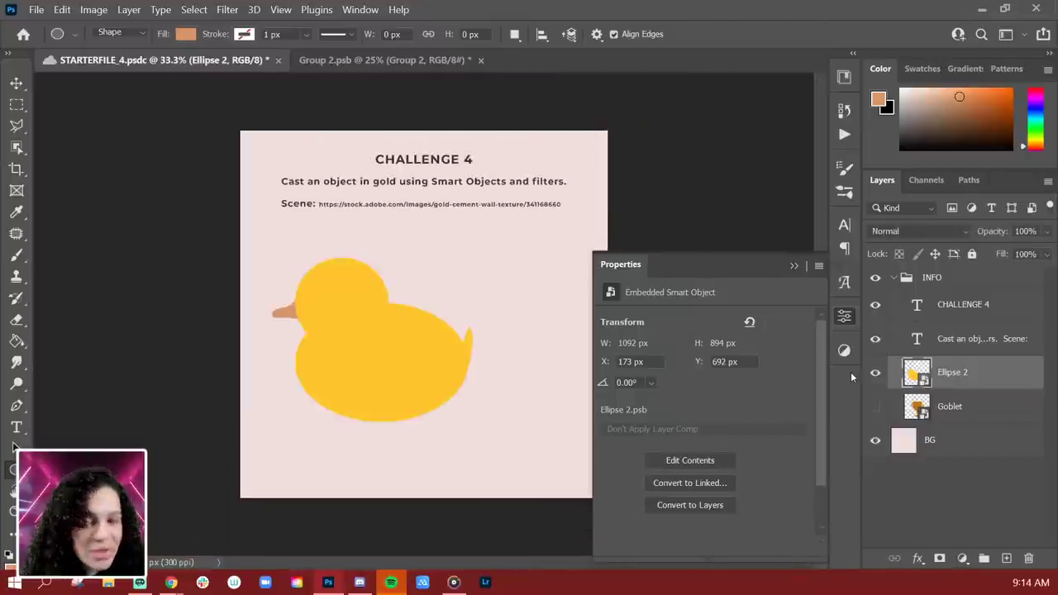
pyautogui.hotkey('ctrl', 't')
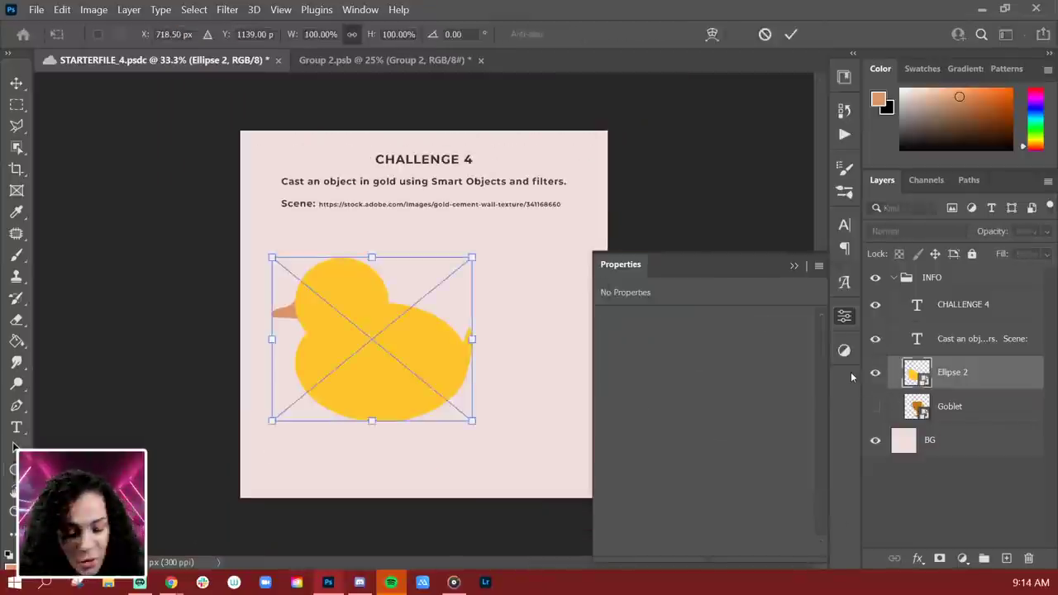
pyautogui.moveTo(407, 378); pyautogui.dragTo(459, 370)
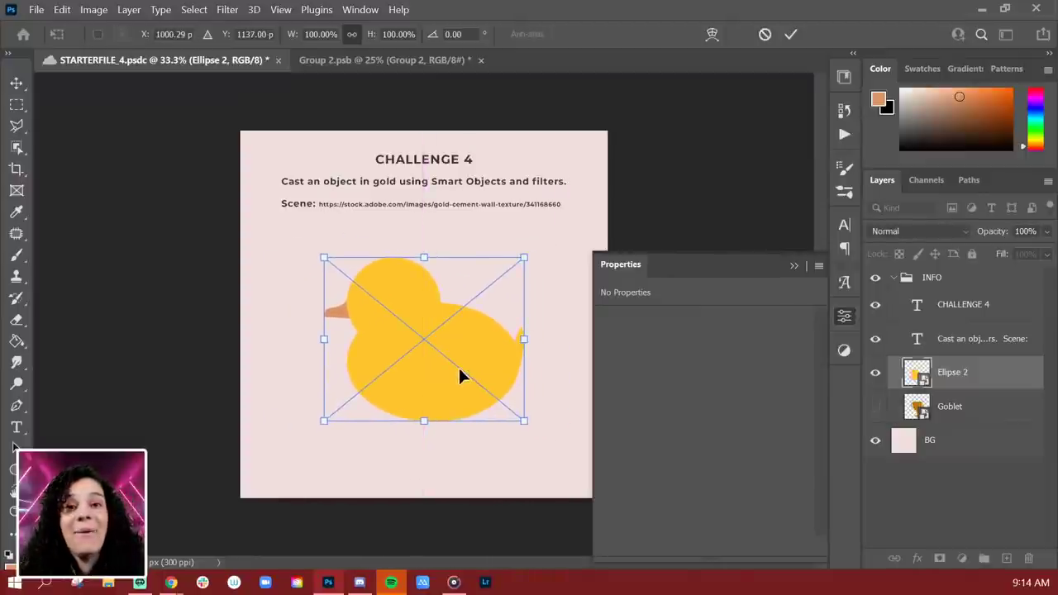
pyautogui.press('Return')
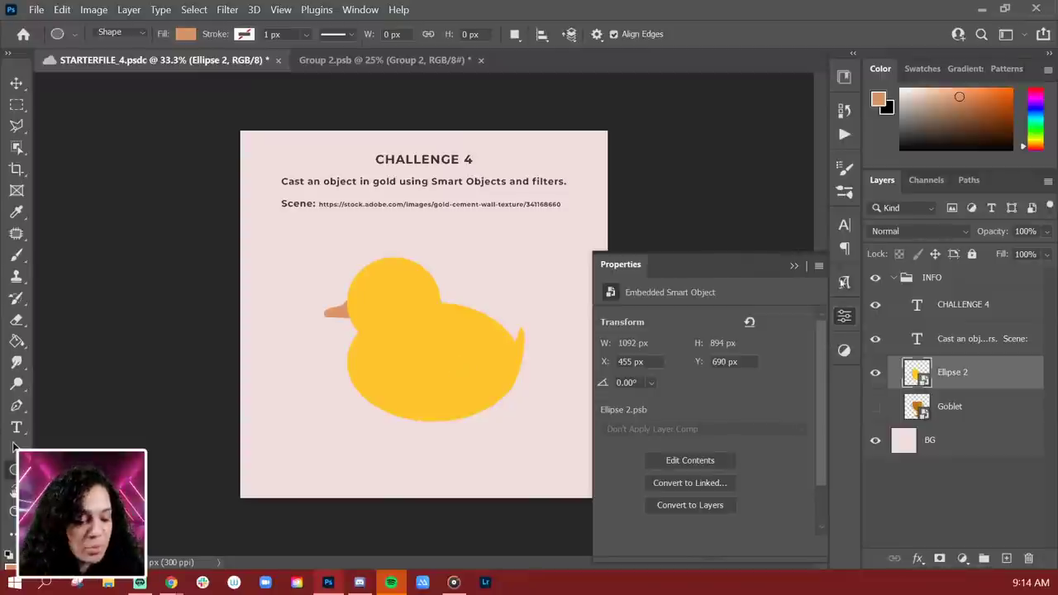
pyautogui.click(843, 316)
# - Hide the duck, show the Goblet layer, and clip a new empty Layer 1 to it
pyautogui.click(875, 377)
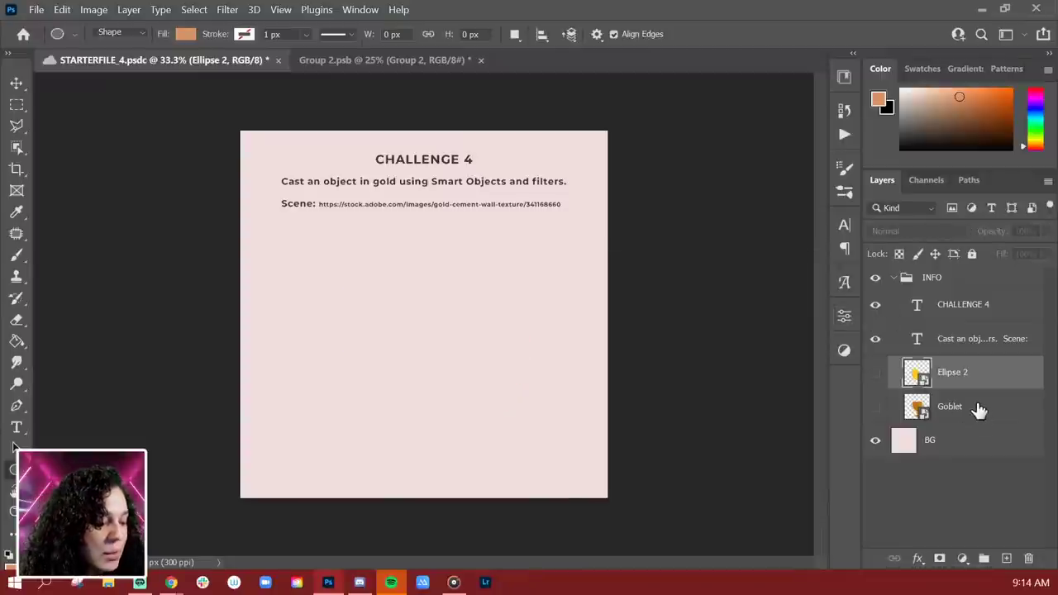
pyautogui.click(982, 405)
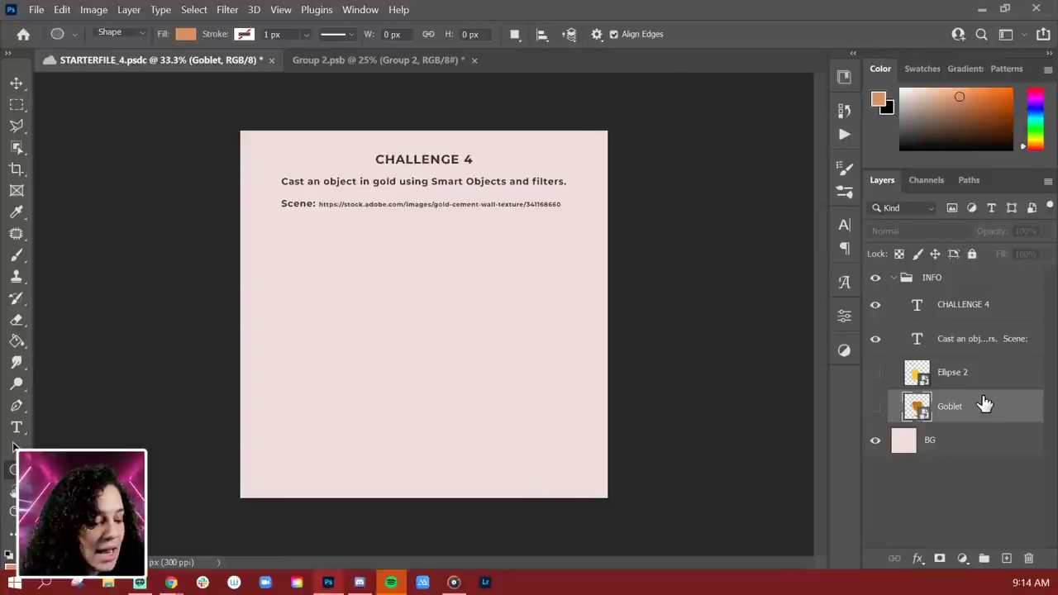
pyautogui.click(875, 405)
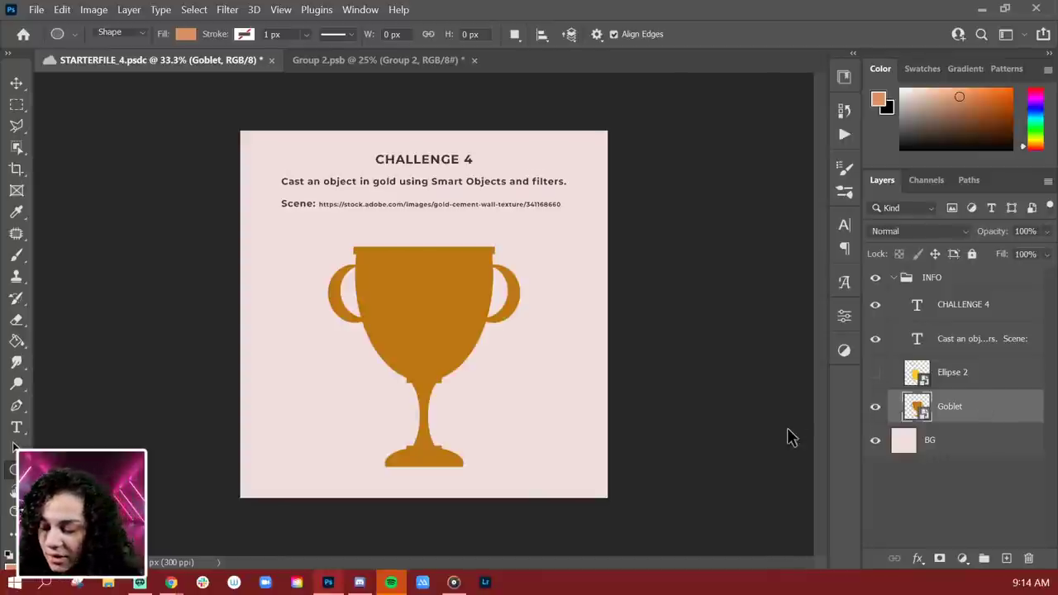
pyautogui.hotkey('ctrl', 'shift', 'n')
pyautogui.press('Return')
pyautogui.rightClick(973, 417)
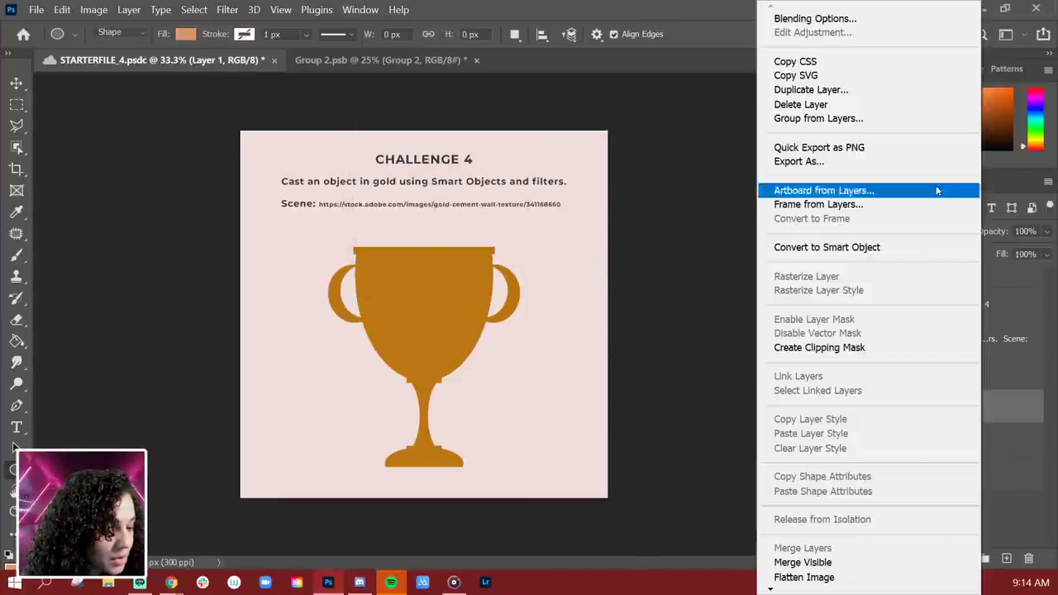
pyautogui.click(863, 347)
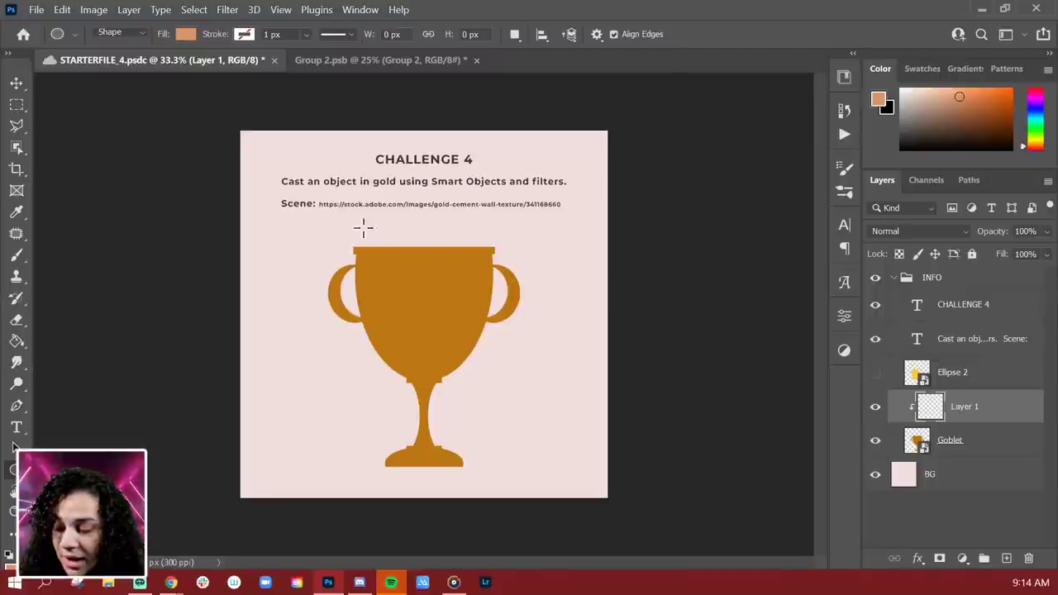
# - Select and copy the stock image URL after 'Scene:' with the Type tool
pyautogui.press('t')
pyautogui.moveTo(321, 203); pyautogui.dragTo(595, 212)
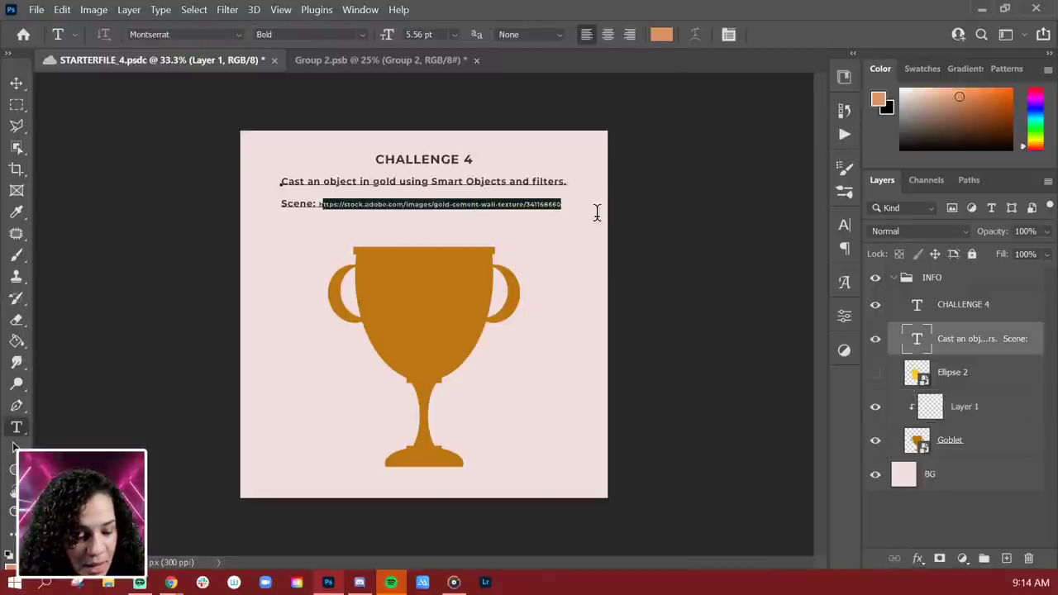
pyautogui.moveTo(316, 203); pyautogui.dragTo(637, 212)
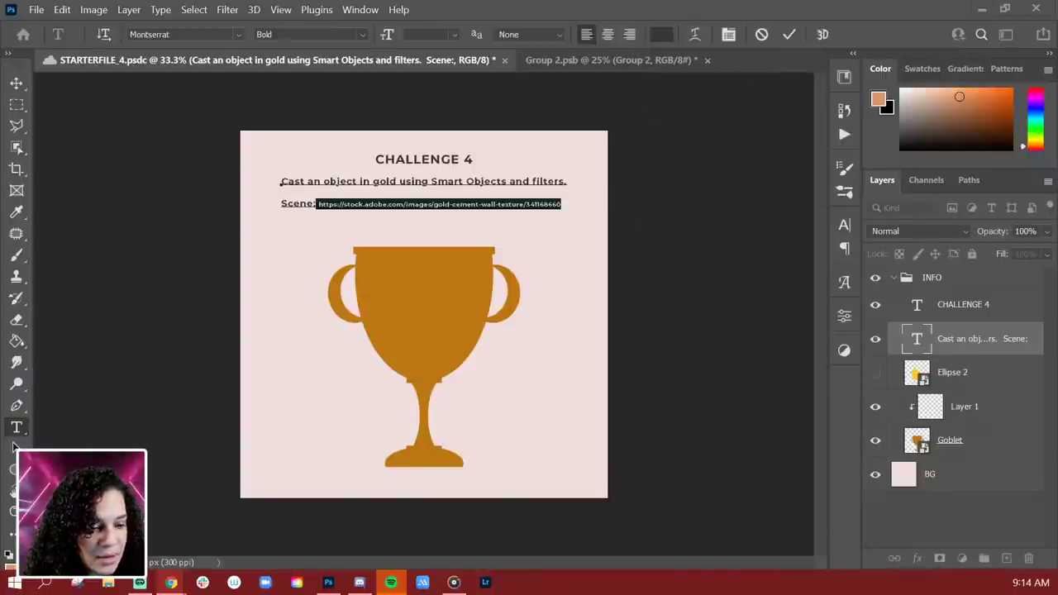
pyautogui.click(1015, 345)
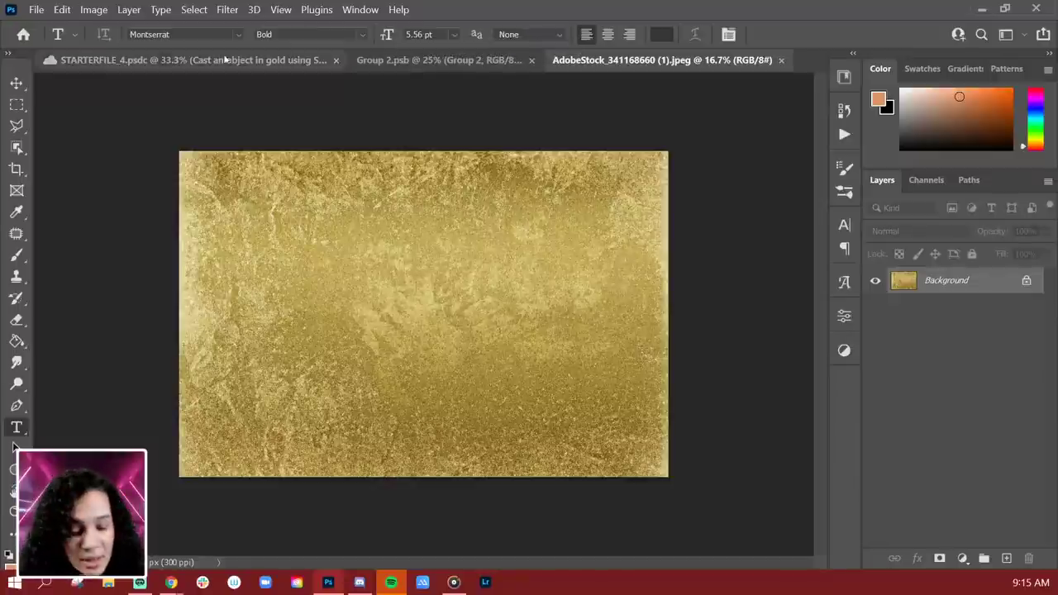
# - Close Group 2.psb without saving and return to STARTERFILE_4 with Layer 1 selected
pyautogui.click(430, 60)
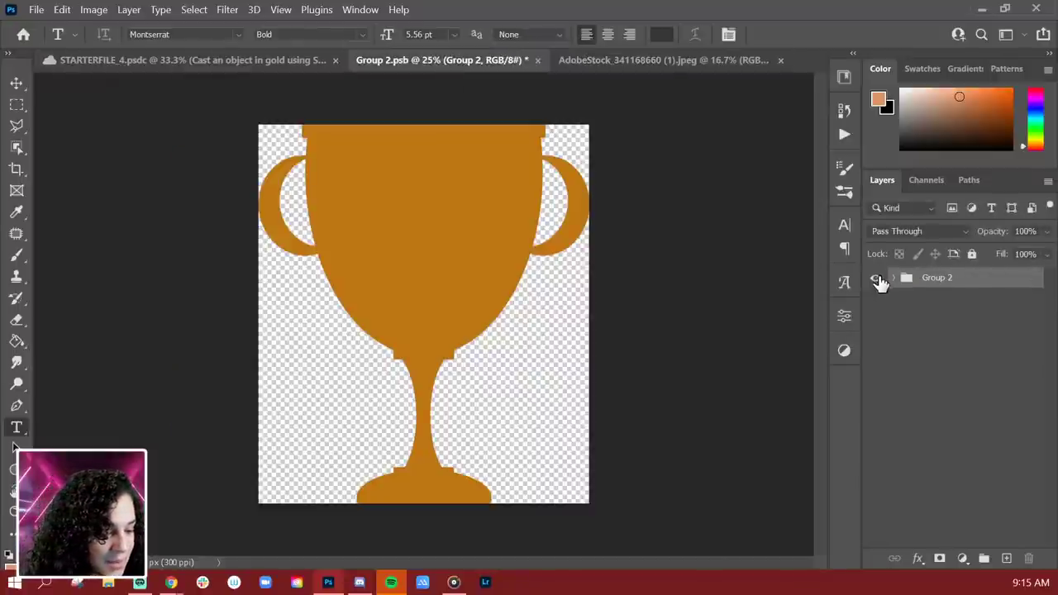
pyautogui.click(876, 279)
pyautogui.click(876, 279)
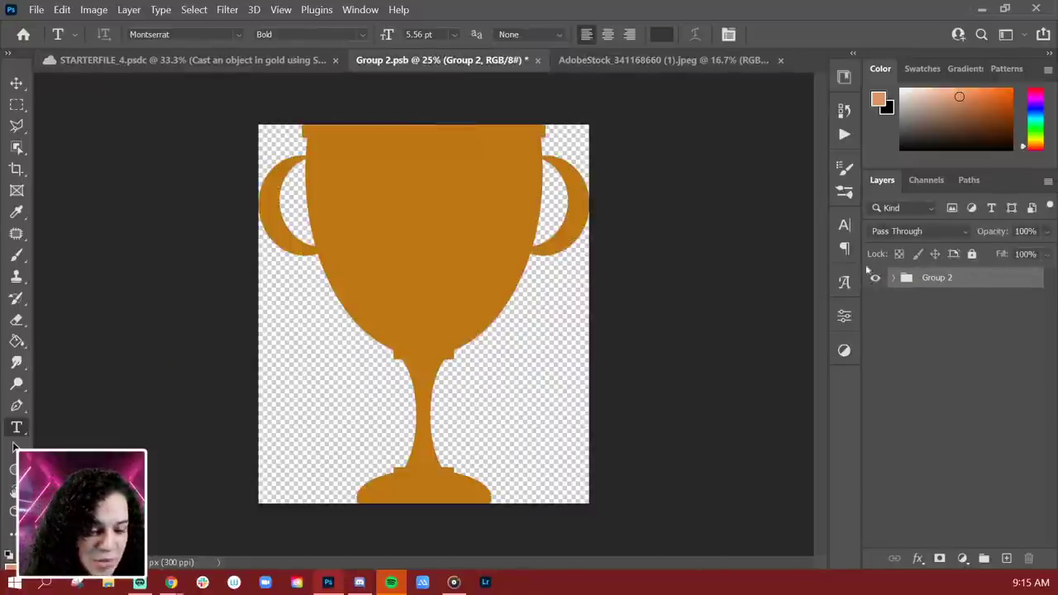
pyautogui.click(536, 61)
pyautogui.click(573, 240)
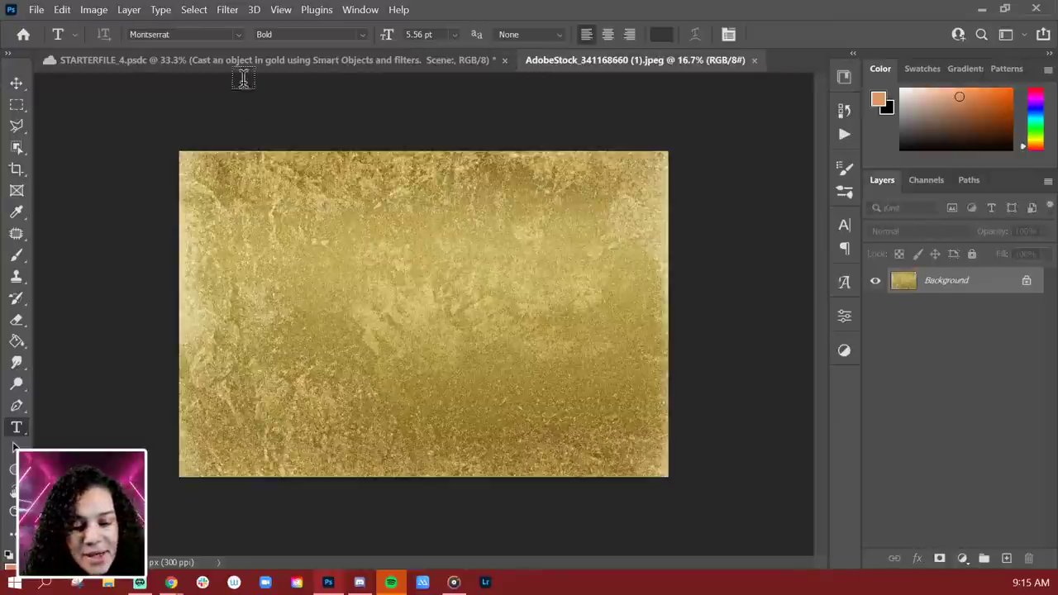
pyautogui.click(251, 59)
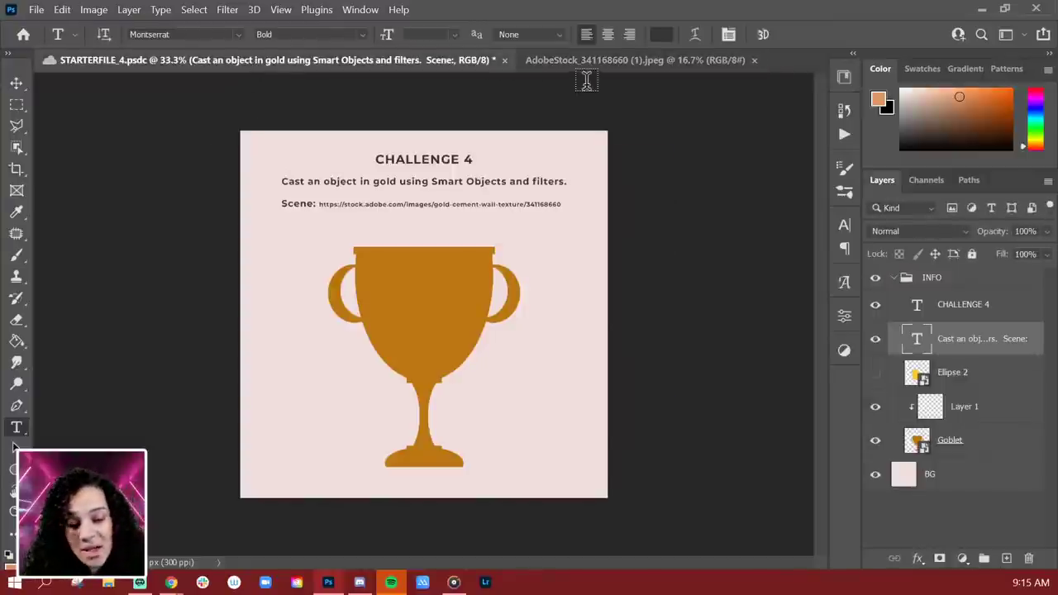
pyautogui.click(981, 406)
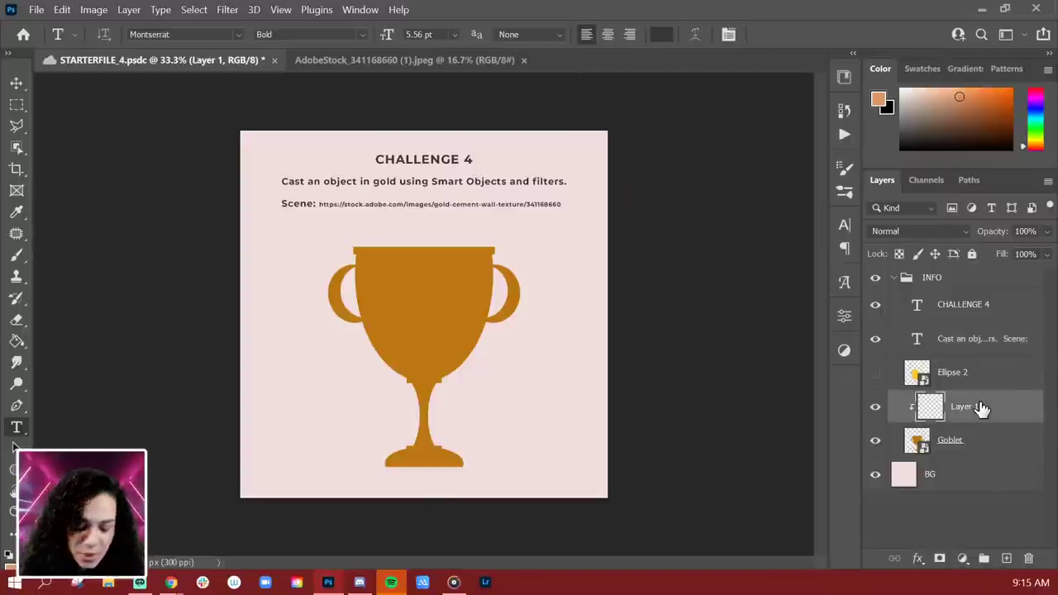
pyautogui.hotkey('ctrl', '+')
pyautogui.scroll(-3, 402, 302)
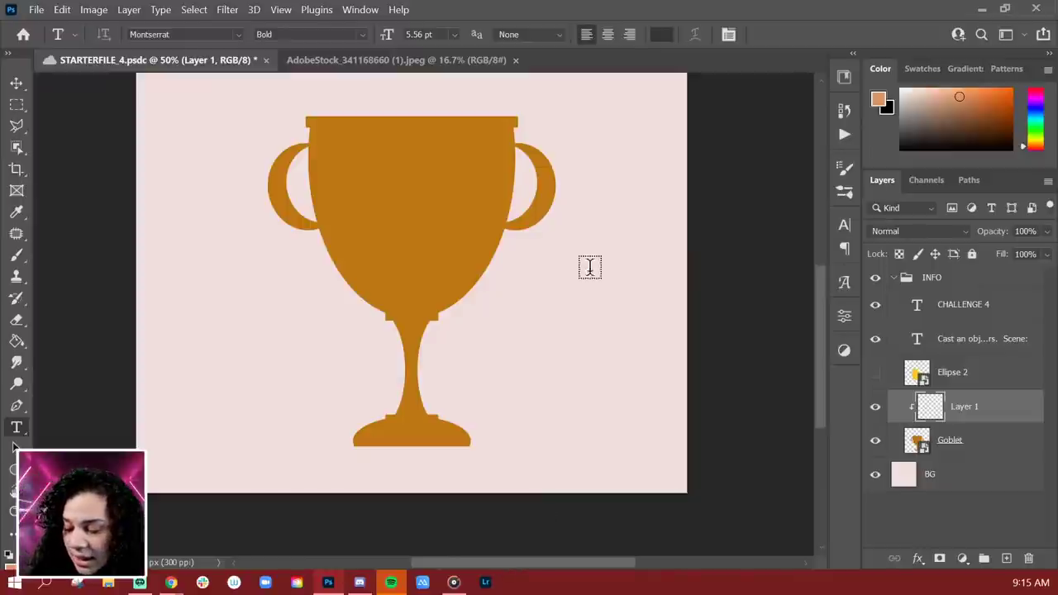
# - Set up a dark brown Soft Round brush at size 800
pyautogui.press('m')
pyautogui.press('b')
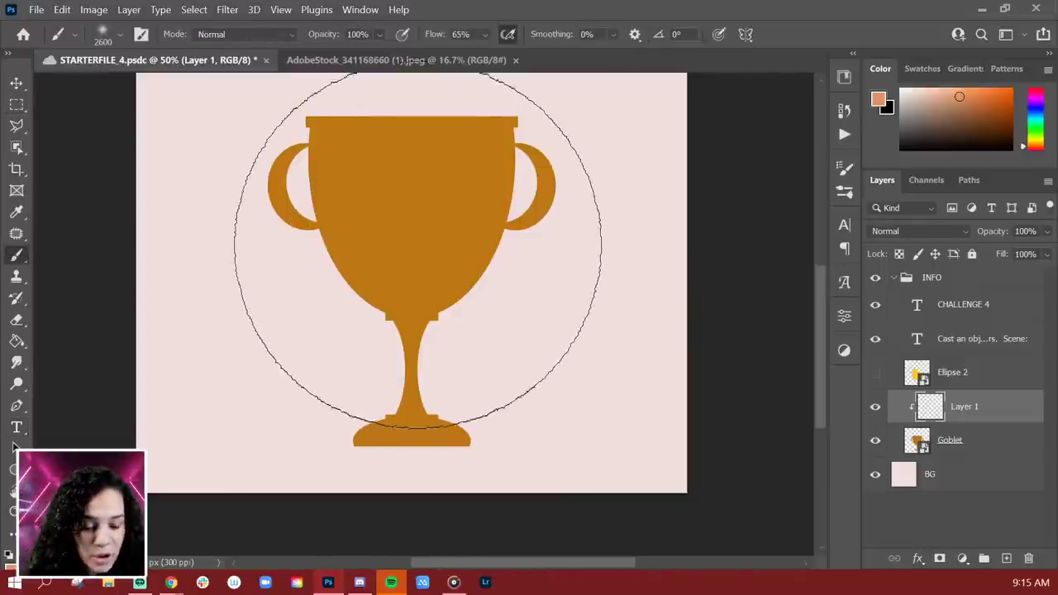
pyautogui.rightClick(391, 273)
pyautogui.click(512, 318)
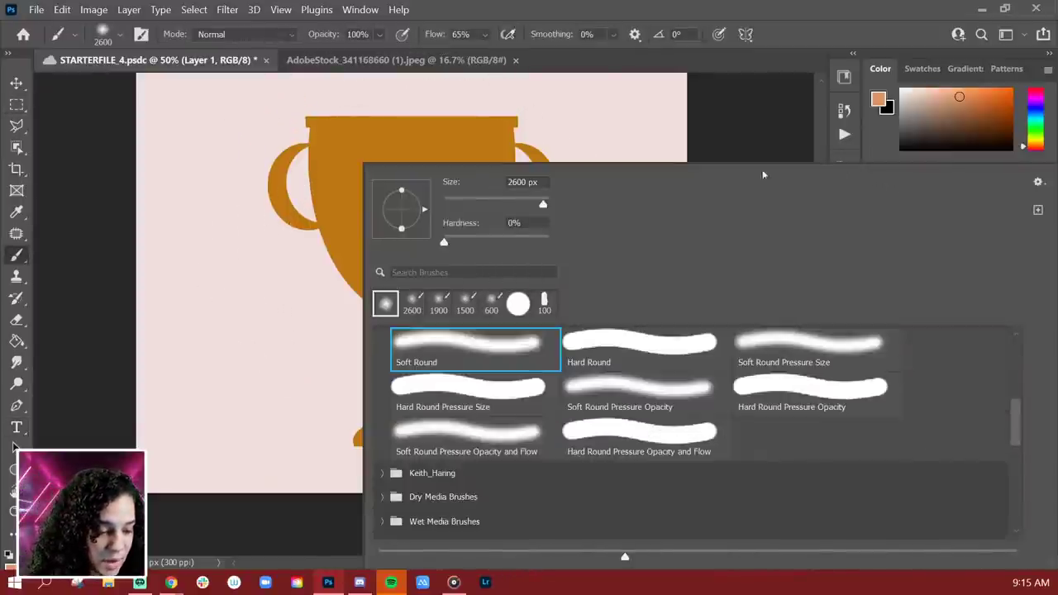
pyautogui.press('Return')
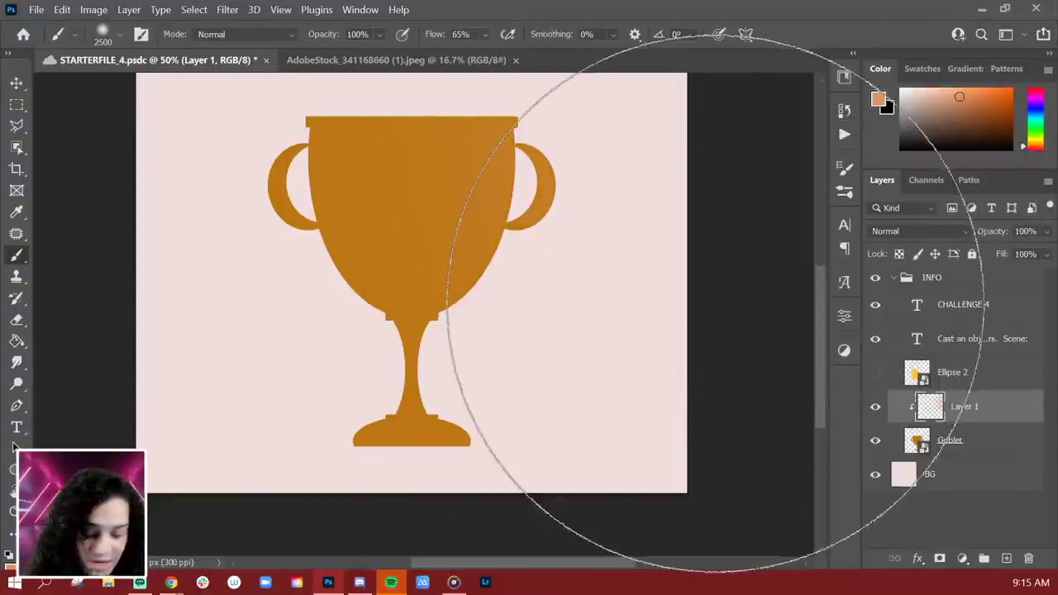
pyautogui.press('[')
pyautogui.press('[')
pyautogui.press('[')
pyautogui.press('[')
pyautogui.press('[')
pyautogui.press('[')
pyautogui.press('[')
pyautogui.press('[')
pyautogui.press('[')
pyautogui.press('[')
pyautogui.press('[')
pyautogui.press('[')
pyautogui.press('[')
pyautogui.press('[')
pyautogui.press('[')
pyautogui.press('[')
pyautogui.press('[')
pyautogui.press('[')
pyautogui.press('[')
pyautogui.press('[')
pyautogui.press('[')
pyautogui.press('[')
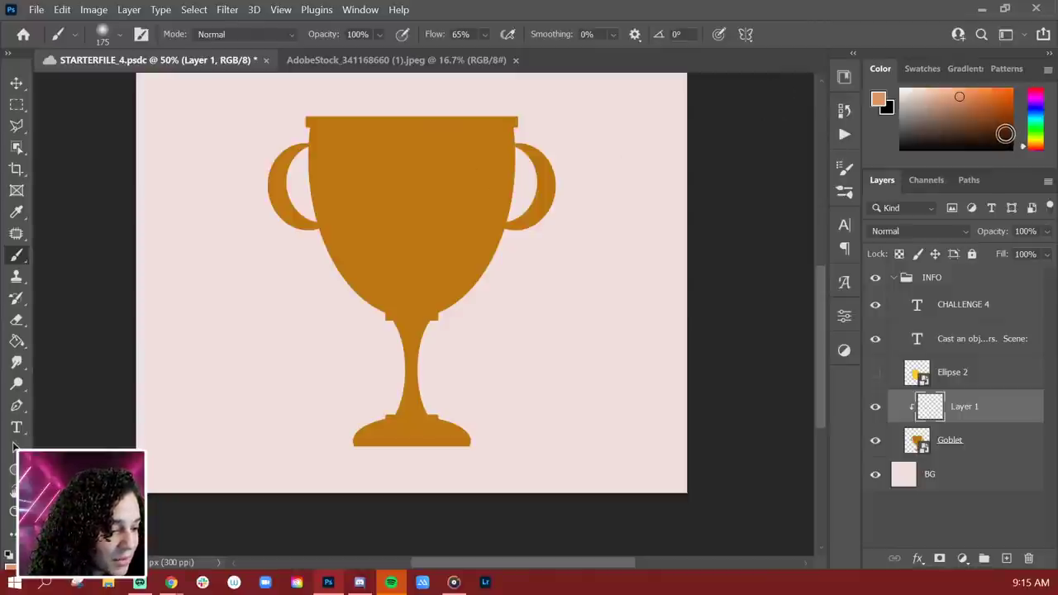
pyautogui.click(1006, 135)
pyautogui.press(']')
pyautogui.press(']')
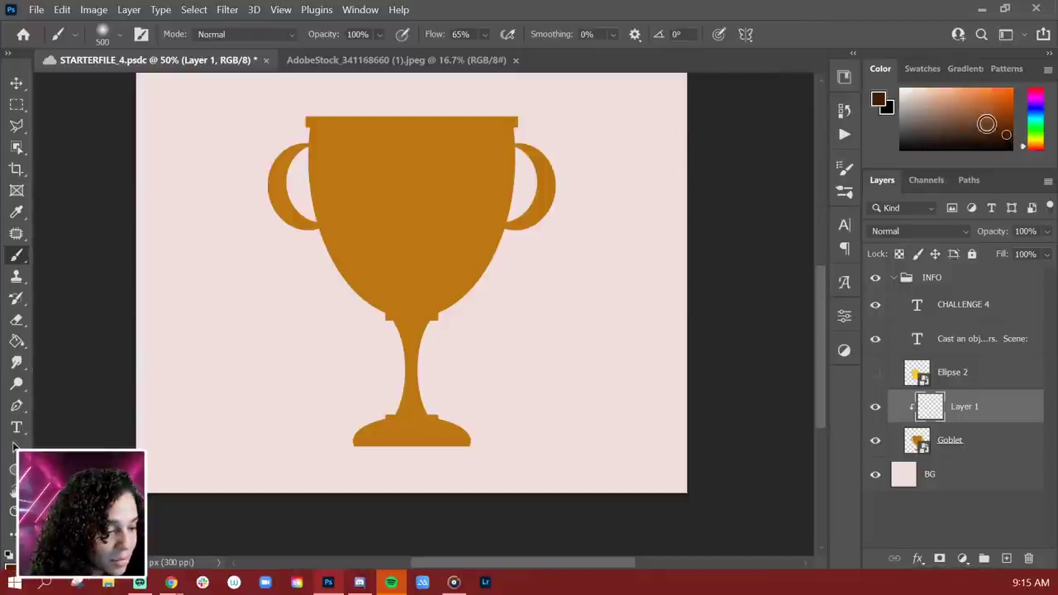
pyautogui.press(']')
pyautogui.press(']')
pyautogui.press(']')
pyautogui.press(']')
pyautogui.press(']')
pyautogui.press(']')
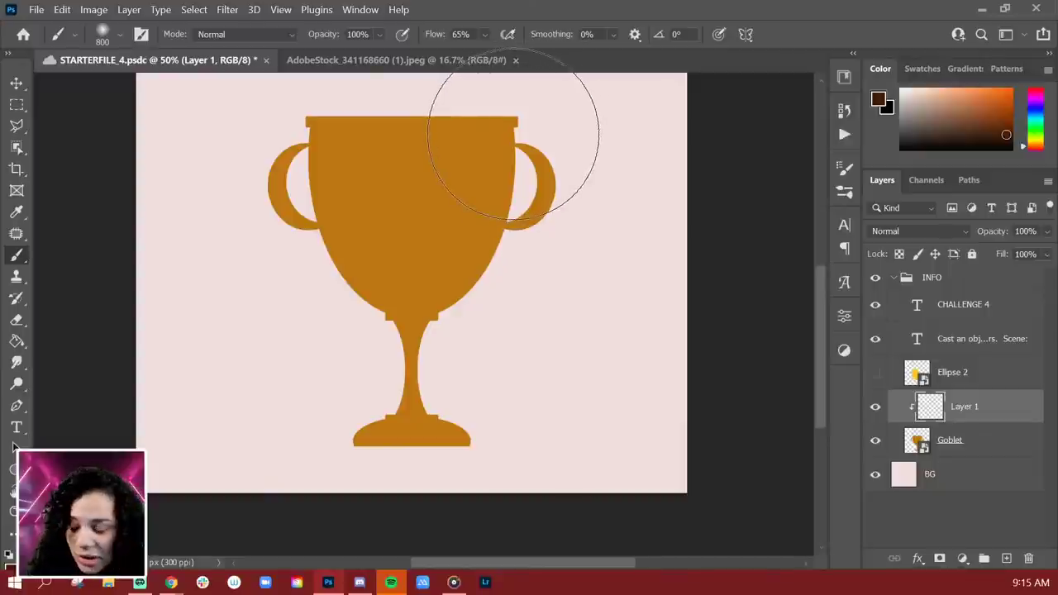
# - Shade the goblet's right side, left handle and stem top in dark brown
pyautogui.moveTo(514, 136); pyautogui.dragTo(541, 437)
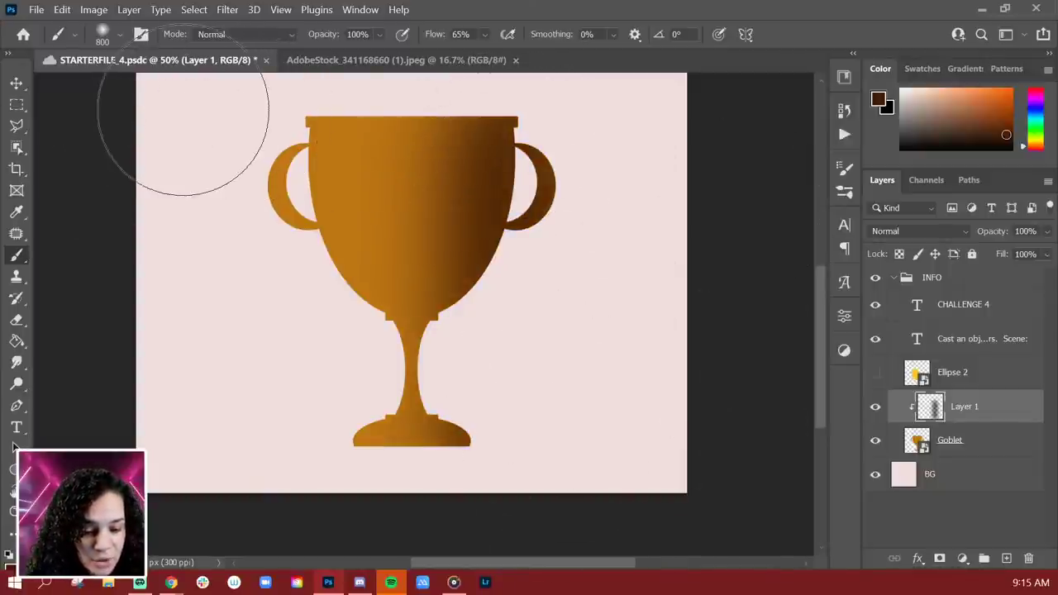
pyautogui.moveTo(236, 166); pyautogui.dragTo(265, 504)
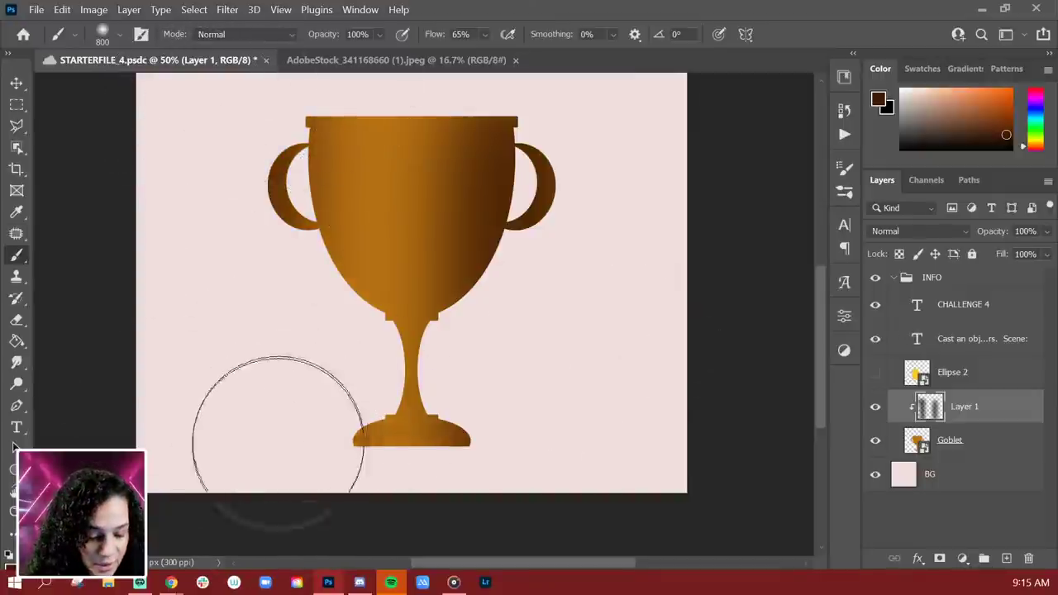
pyautogui.press('[')
pyautogui.press('[')
pyautogui.press('[')
pyautogui.press('[')
pyautogui.press('[')
pyautogui.press('[')
pyautogui.press('[')
pyautogui.press('[')
pyautogui.press('[')
pyautogui.press('[')
pyautogui.press('[')
pyautogui.press('[')
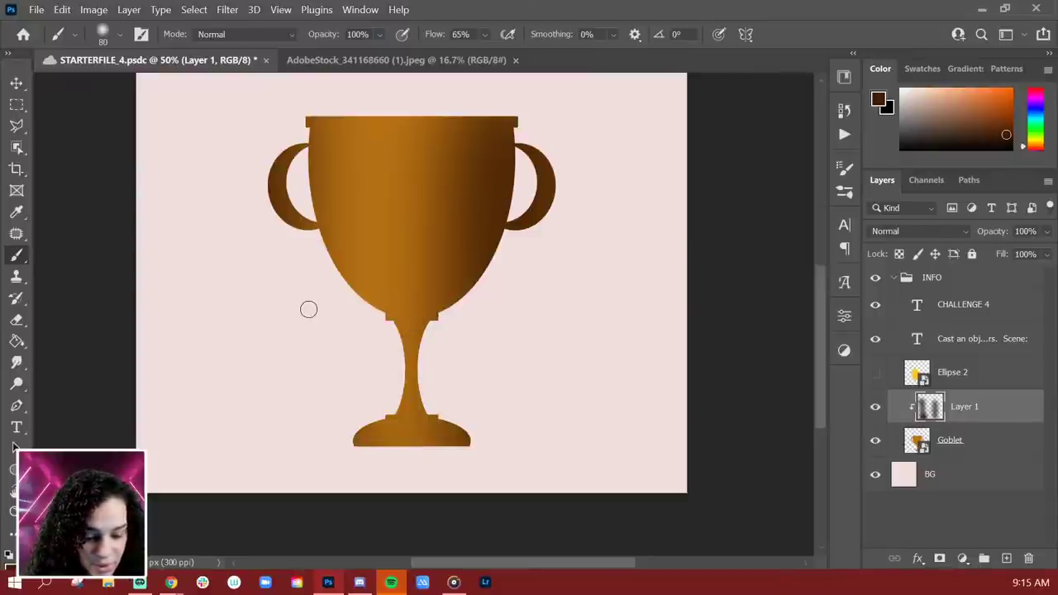
pyautogui.moveTo(390, 324); pyautogui.dragTo(480, 334)
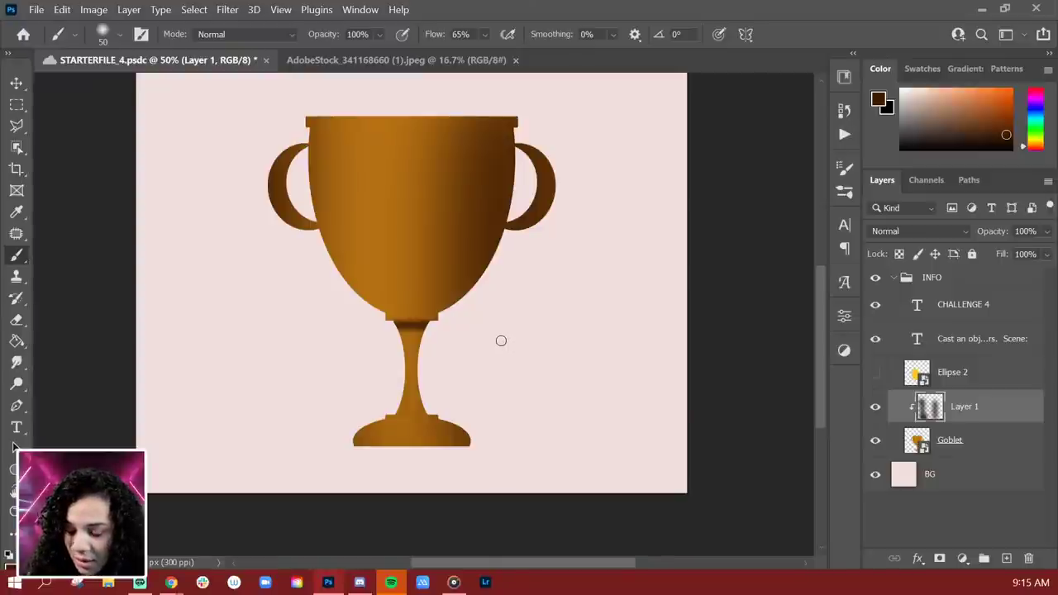
pyautogui.press('e')
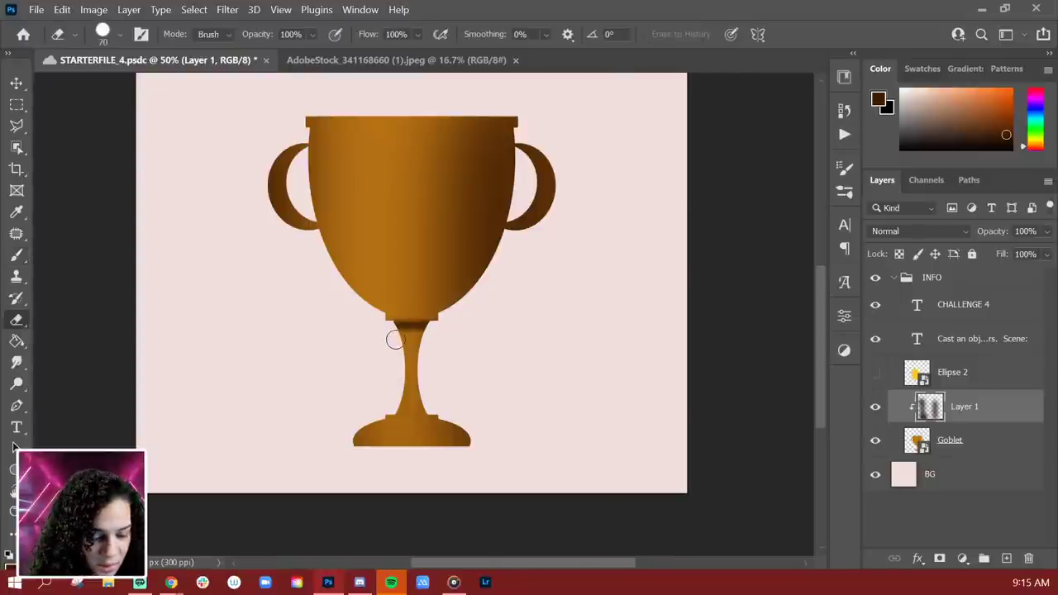
# - Give the eraser a soft round tip enlarged to size 200
pyautogui.rightClick(468, 342)
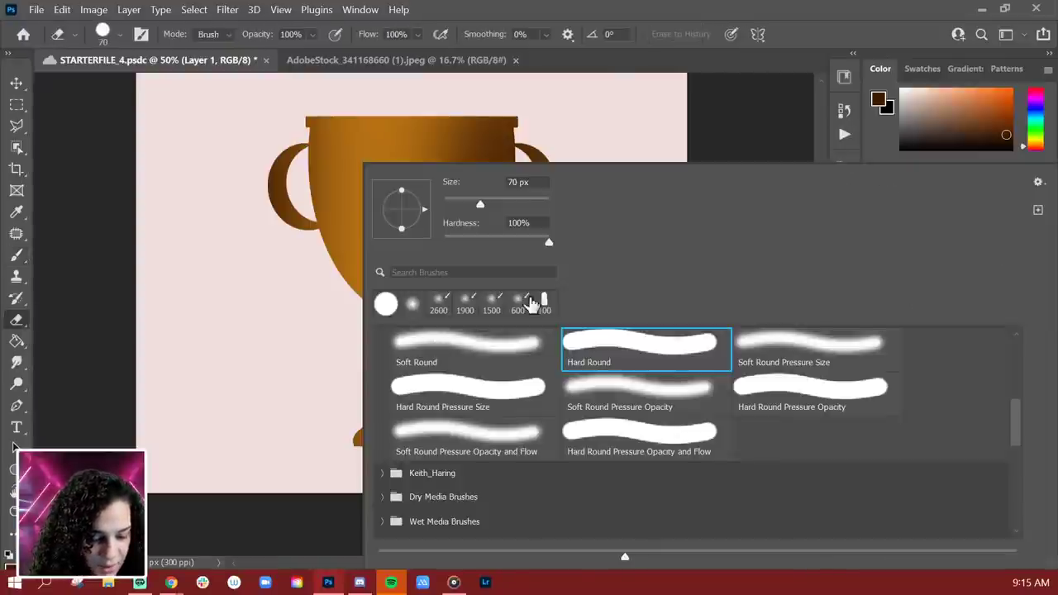
pyautogui.click(468, 347)
pyautogui.press('Return')
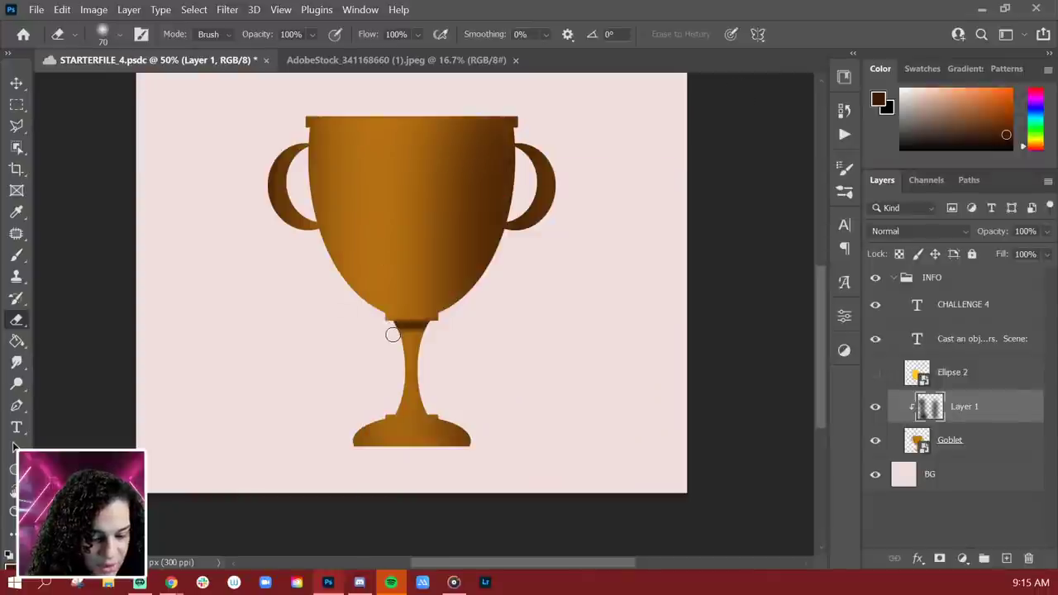
pyautogui.moveTo(392, 334); pyautogui.dragTo(464, 347)
pyautogui.hotkey('ctrl', 'z')
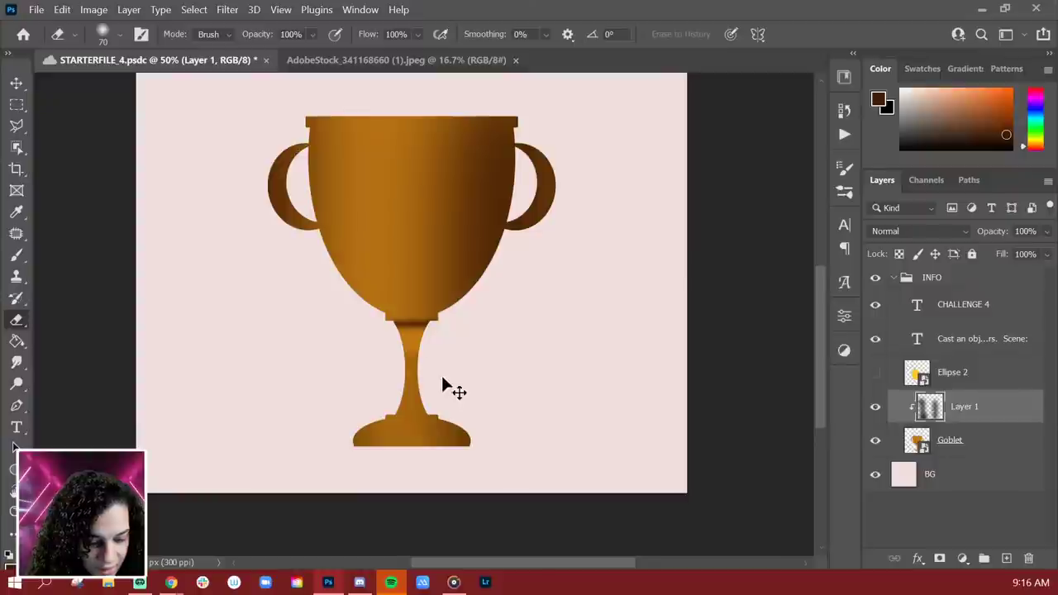
pyautogui.press(']')
pyautogui.press(']')
pyautogui.press(']')
pyautogui.press(']')
pyautogui.press(']')
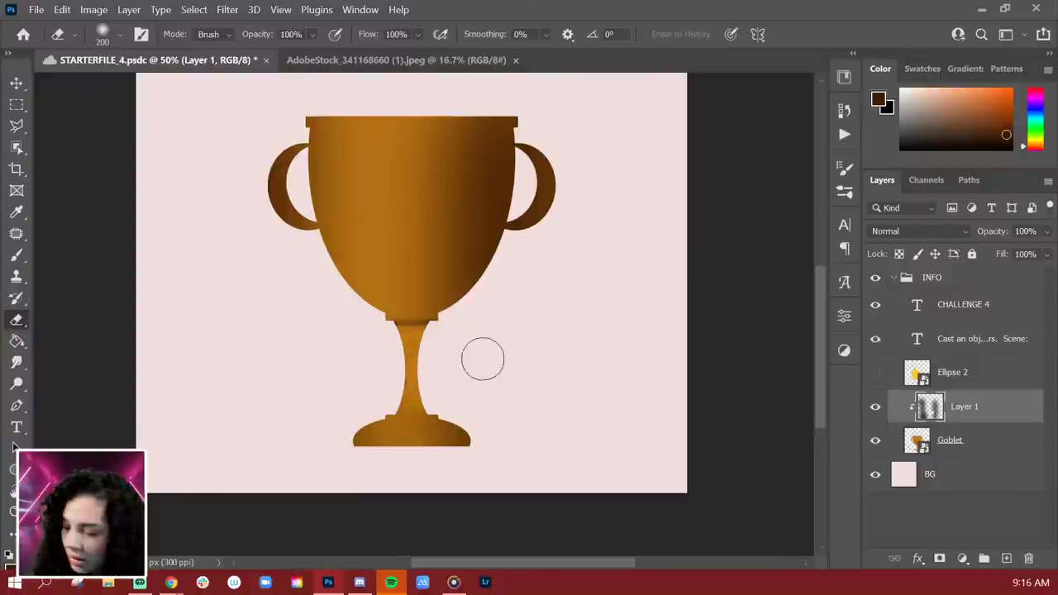
# - Paint soft 40% opacity shadows across the stem top and the top of the base
pyautogui.press('b')
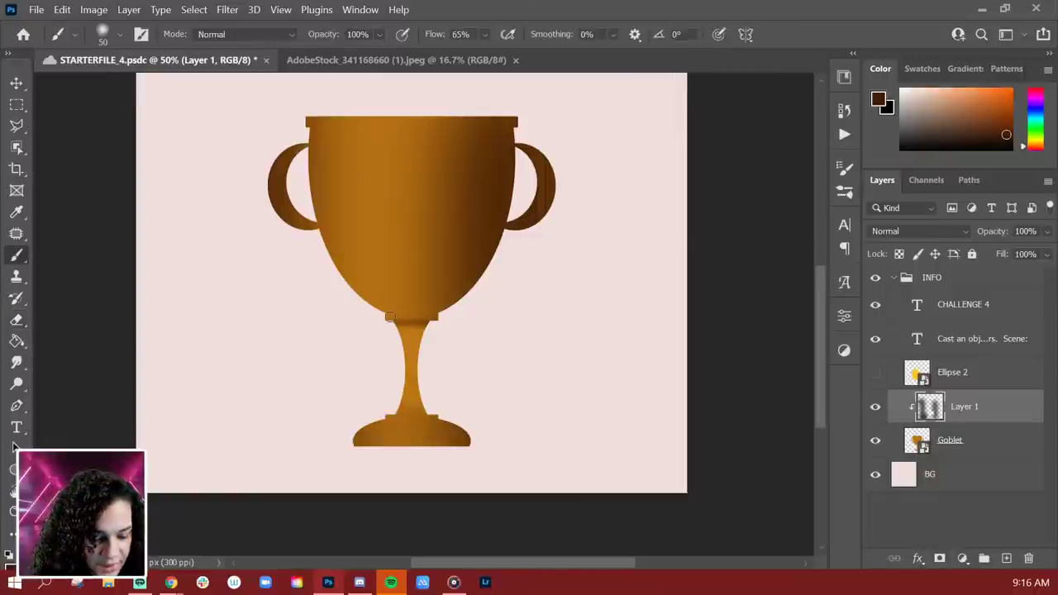
pyautogui.moveTo(378, 314); pyautogui.dragTo(535, 314)
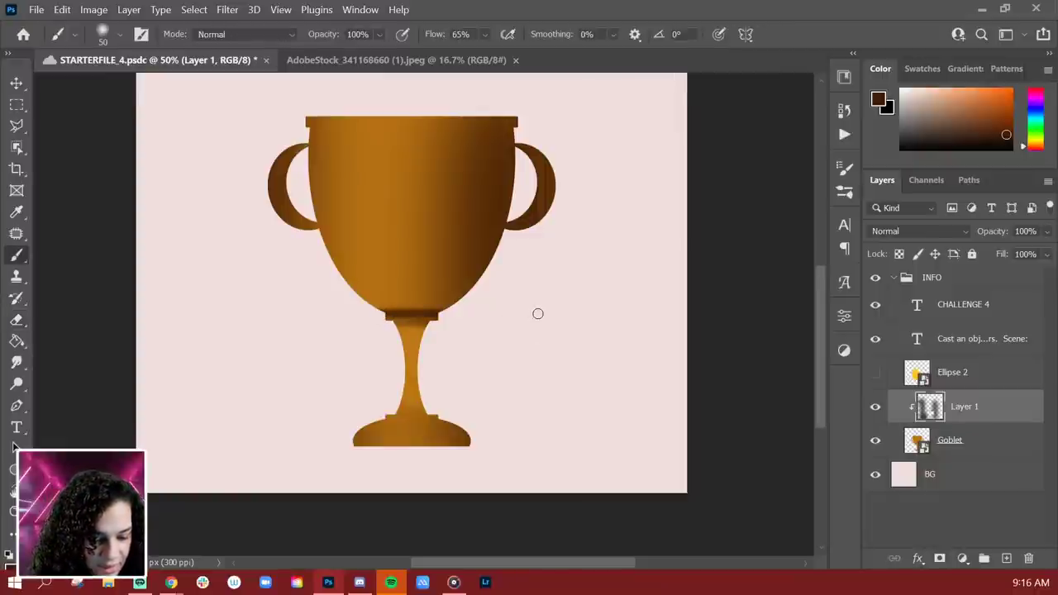
pyautogui.hotkey('ctrl', 'z')
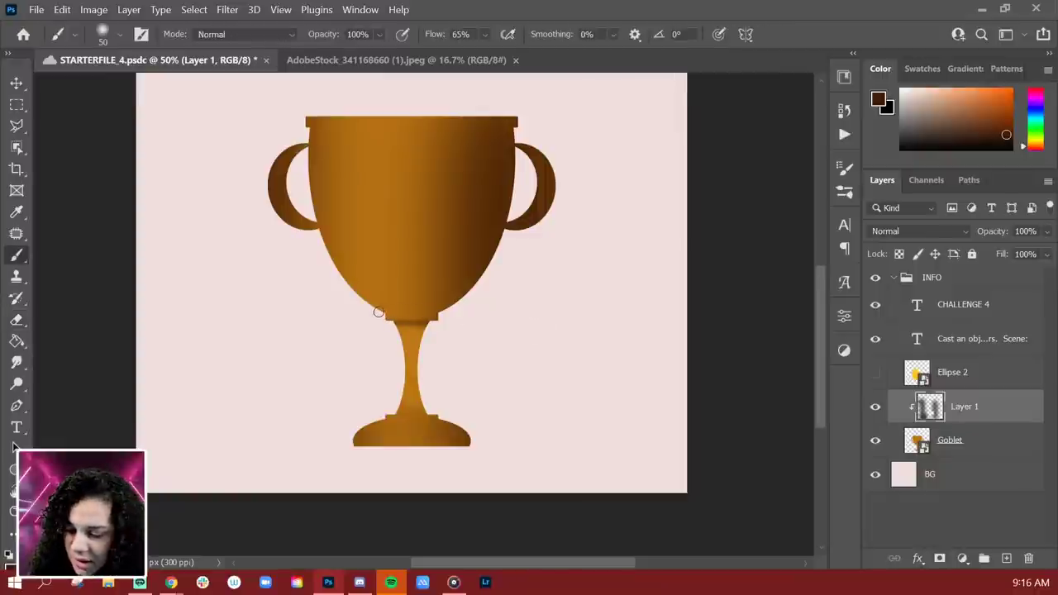
pyautogui.press('4')
pyautogui.moveTo(378, 313); pyautogui.dragTo(497, 312)
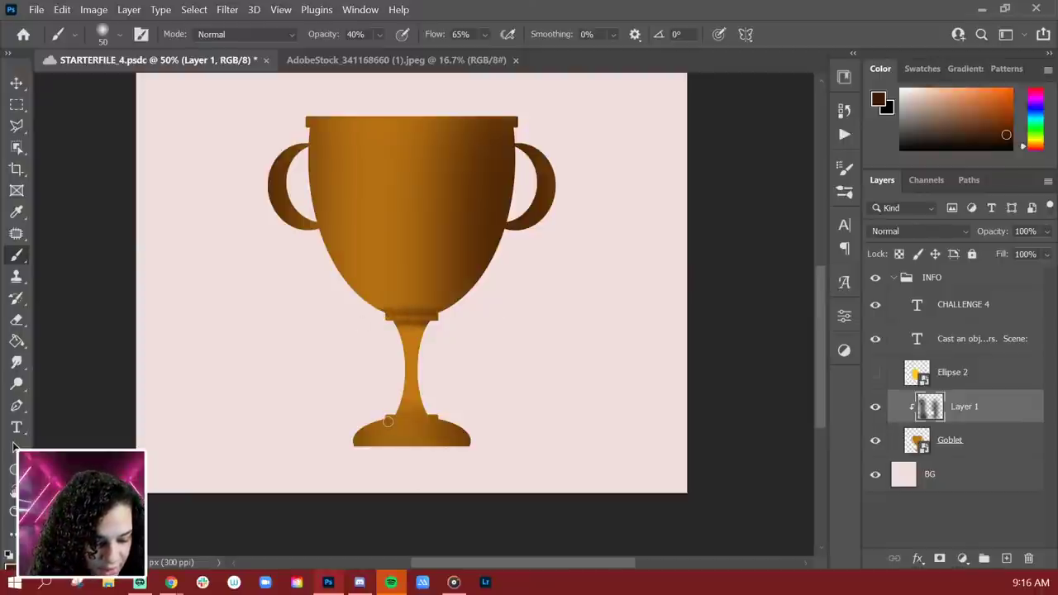
pyautogui.moveTo(398, 419); pyautogui.dragTo(492, 416)
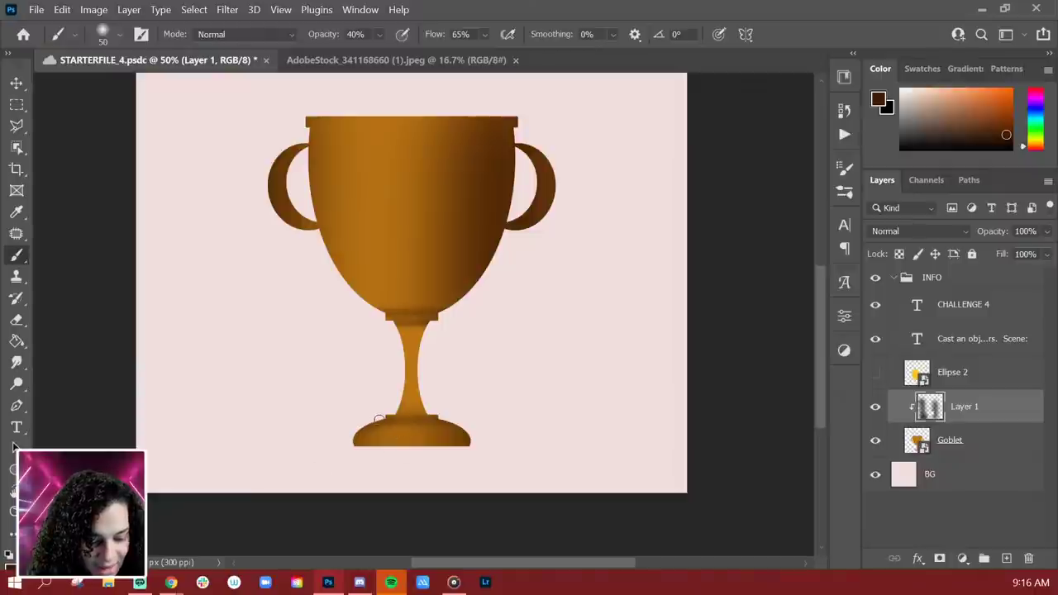
pyautogui.hotkey('ctrl', 'z')
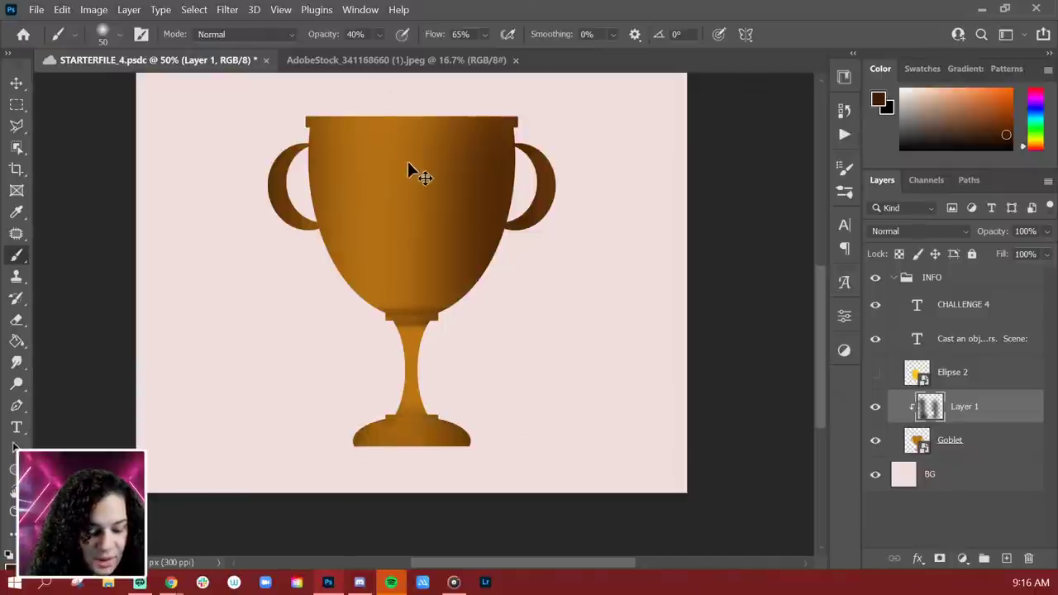
pyautogui.moveTo(385, 421); pyautogui.dragTo(476, 412)
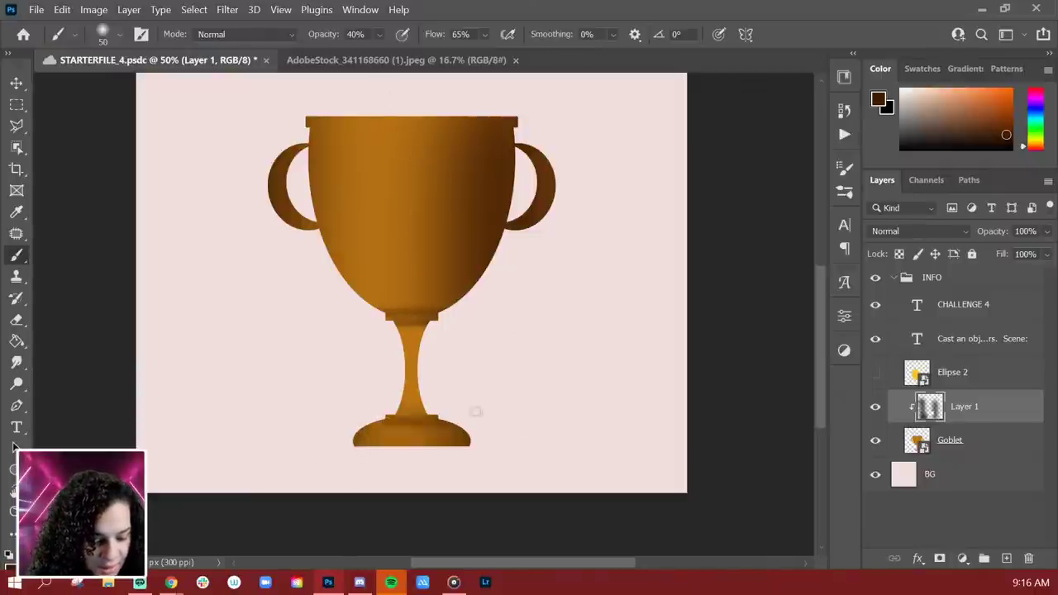
pyautogui.click(611, 35)
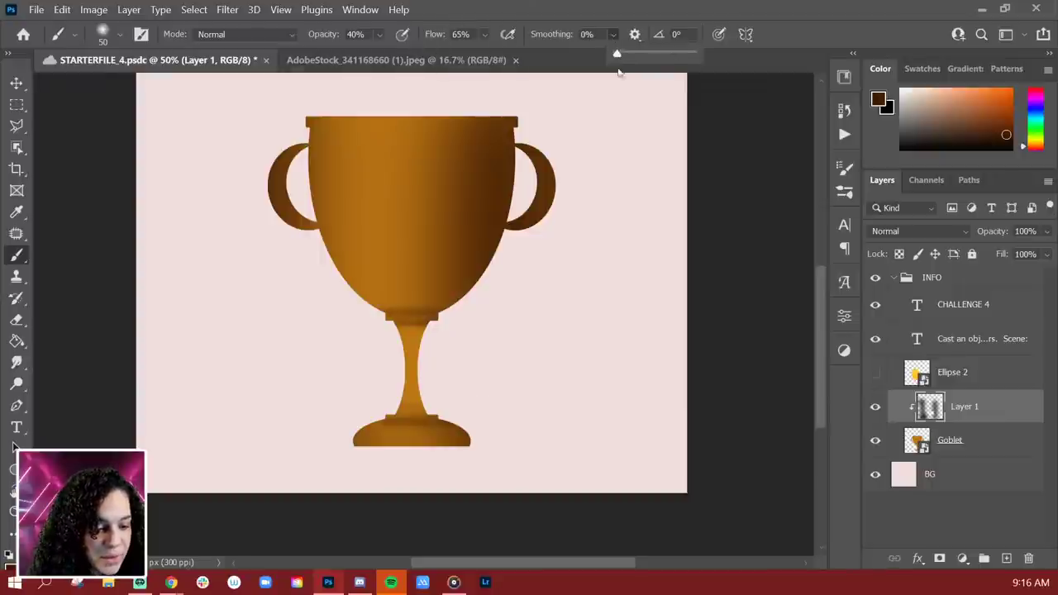
pyautogui.click(379, 421)
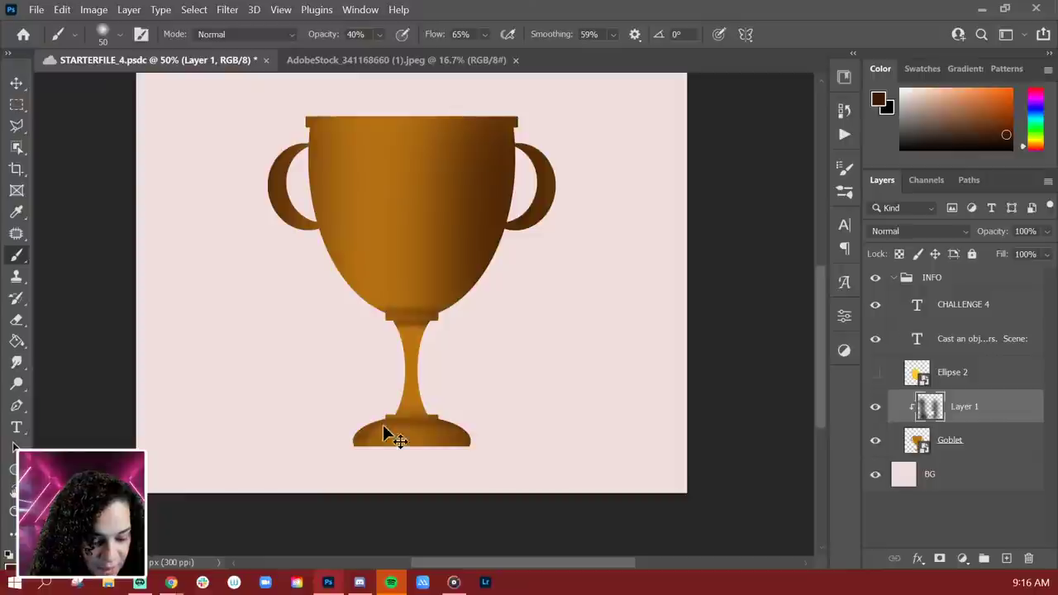
# - Darken the base's left rim, right shoulder and the bowl's lower-left edge
pyautogui.scroll(5, 444, 404)
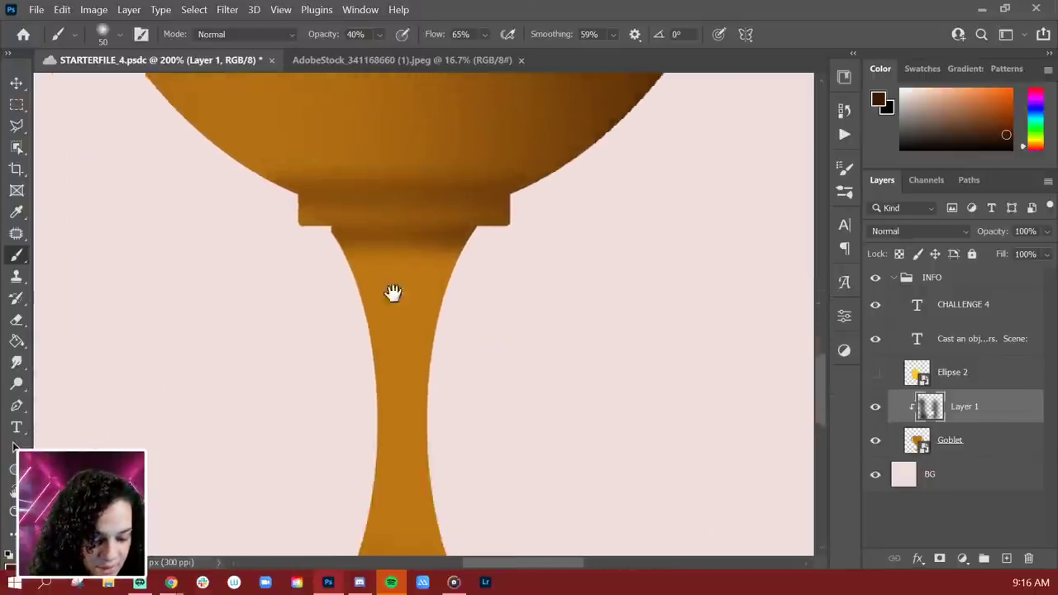
pyautogui.scroll(-5, 392, 293)
pyautogui.scroll(1, 432, 367)
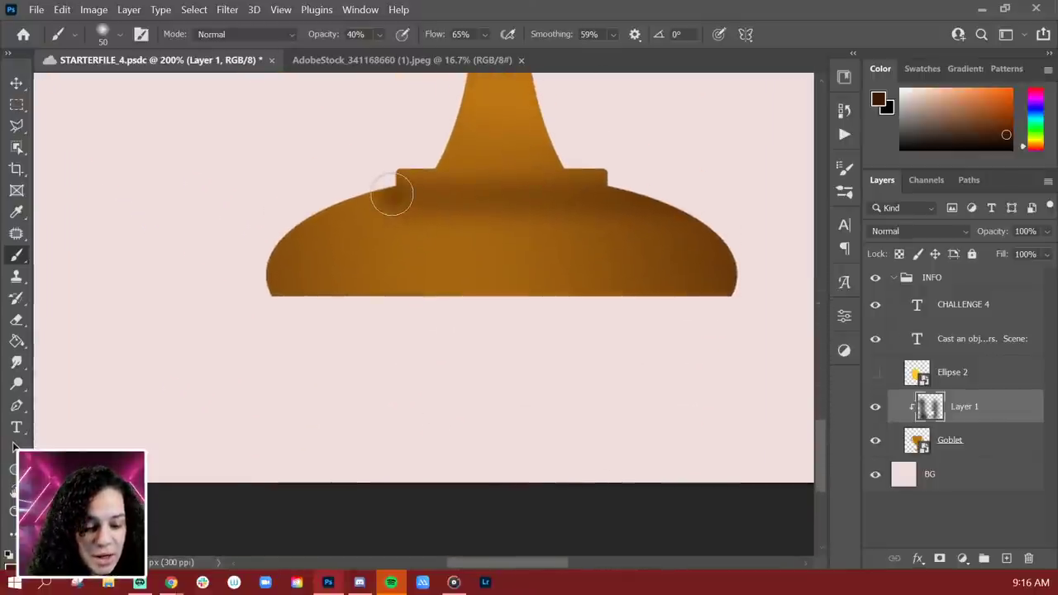
pyautogui.moveTo(344, 210)
pyautogui.mouseDown()
pyautogui.moveTo(284, 272)
pyautogui.moveTo(279, 296)
pyautogui.mouseUp()
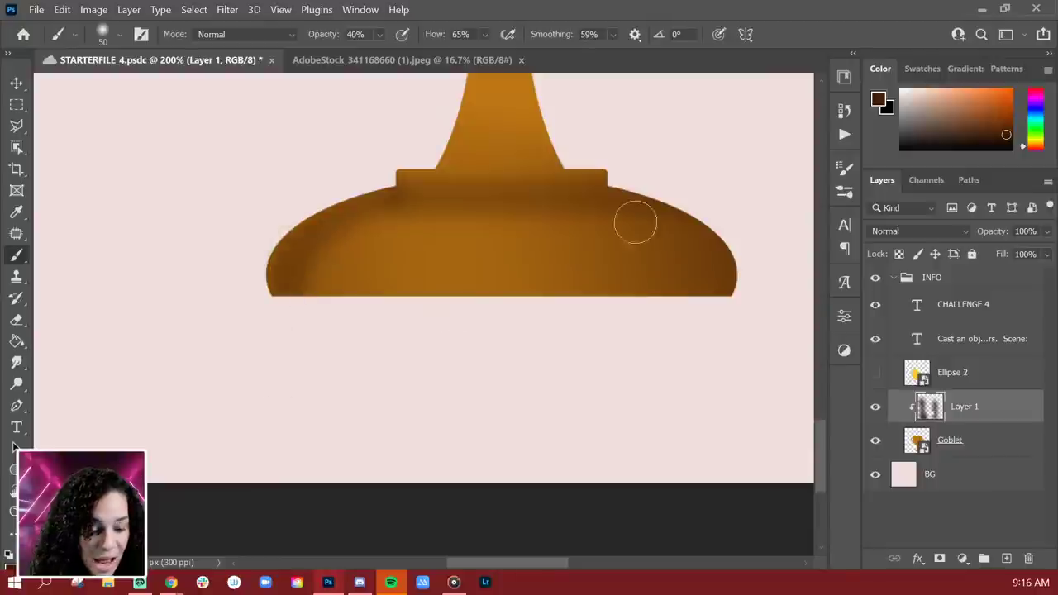
pyautogui.moveTo(616, 195)
pyautogui.mouseDown()
pyautogui.moveTo(652, 207)
pyautogui.moveTo(713, 265)
pyautogui.moveTo(721, 334)
pyautogui.mouseUp()
pyautogui.moveTo(441, 184); pyautogui.dragTo(396, 248)
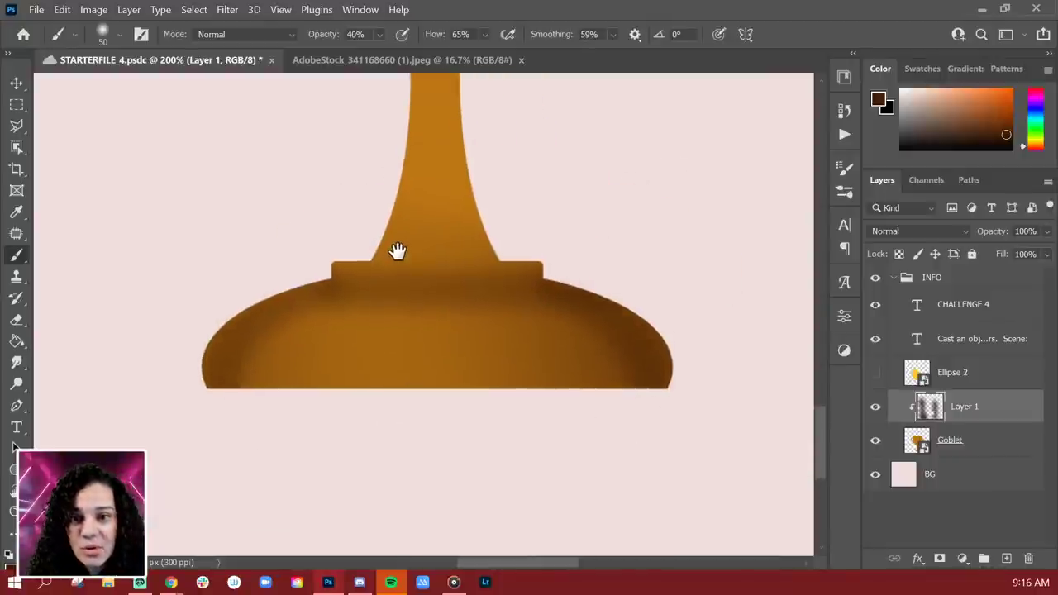
pyautogui.scroll(5, 425, 452)
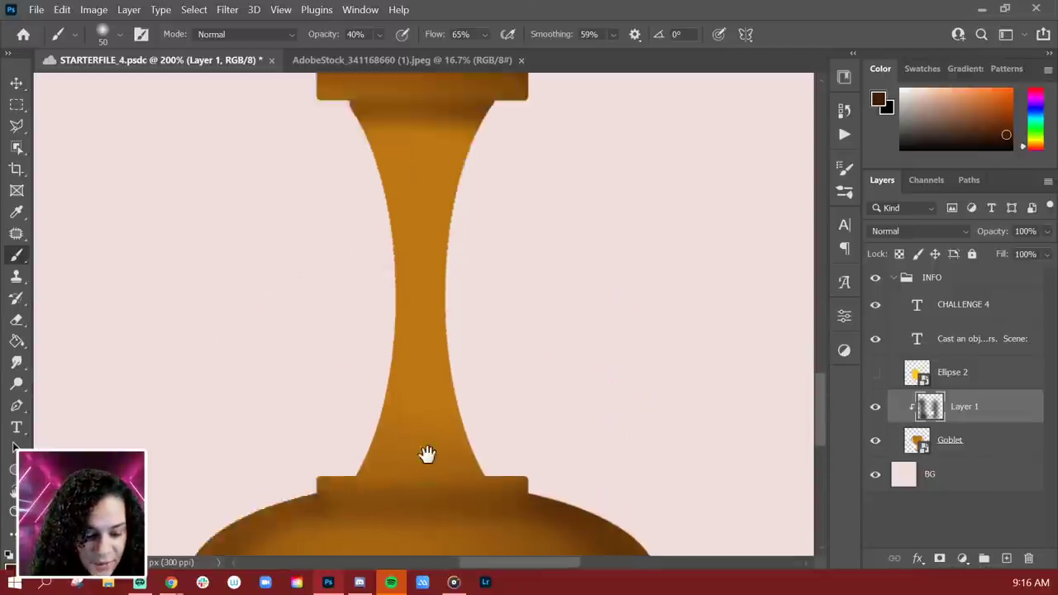
pyautogui.moveTo(452, 357)
pyautogui.mouseDown()
pyautogui.moveTo(435, 298)
pyautogui.moveTo(432, 408)
pyautogui.mouseUp()
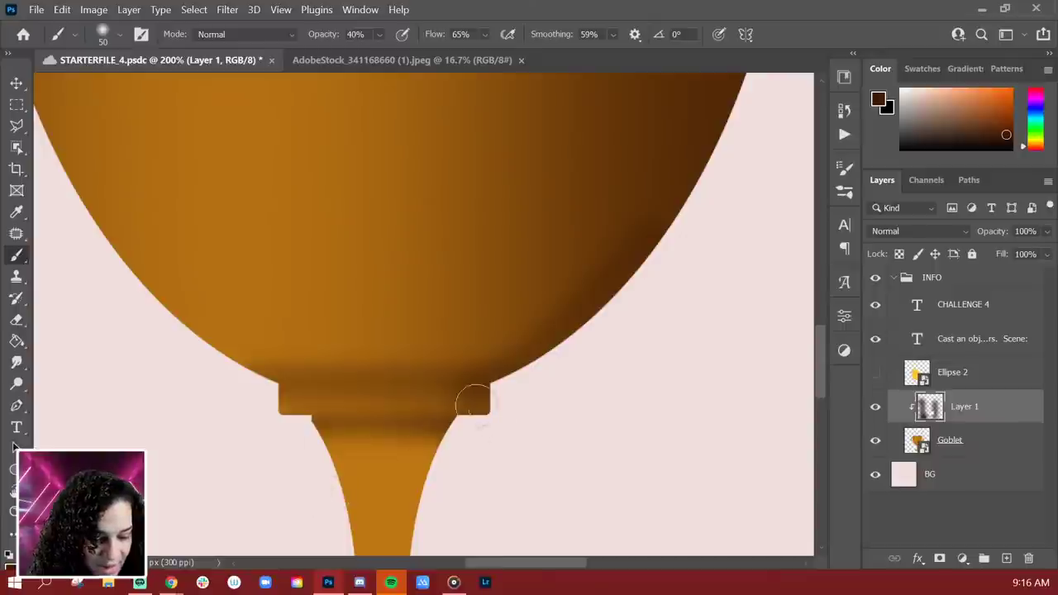
pyautogui.moveTo(285, 390)
pyautogui.mouseDown()
pyautogui.moveTo(234, 382)
pyautogui.moveTo(156, 313)
pyautogui.moveTo(91, 218)
pyautogui.mouseUp()
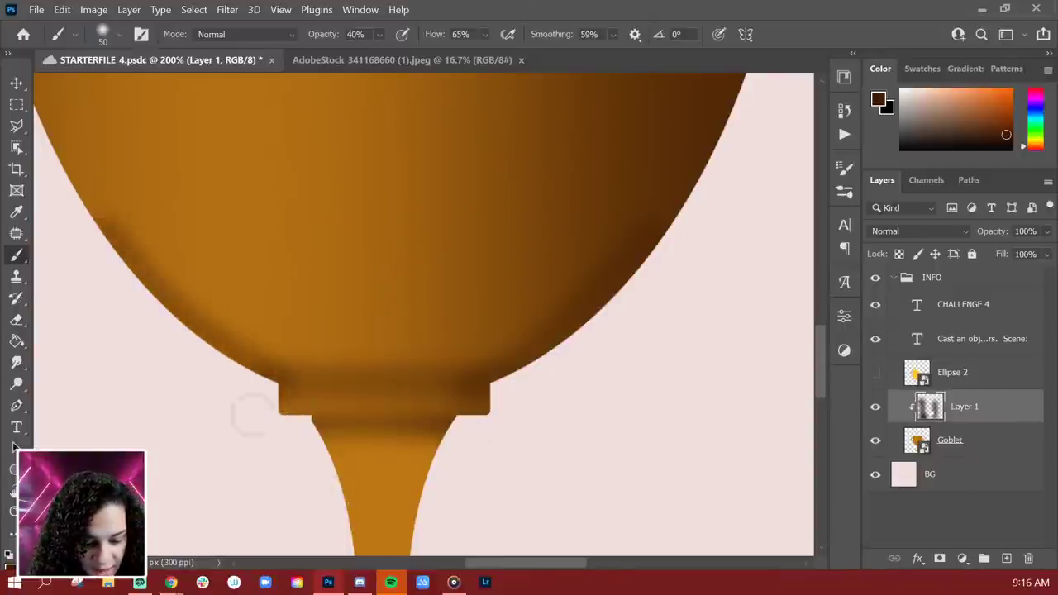
pyautogui.moveTo(195, 260)
pyautogui.mouseDown()
pyautogui.moveTo(518, 330)
pyautogui.moveTo(506, 347)
pyautogui.mouseUp()
pyautogui.hotkey('ctrl', 'z')
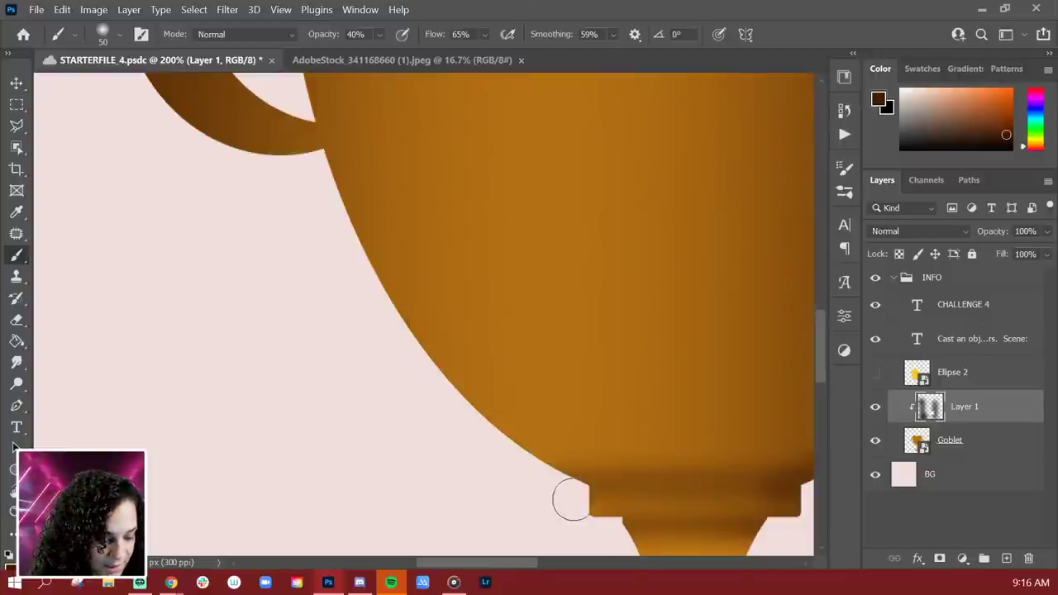
pyautogui.moveTo(606, 489); pyautogui.dragTo(596, 488)
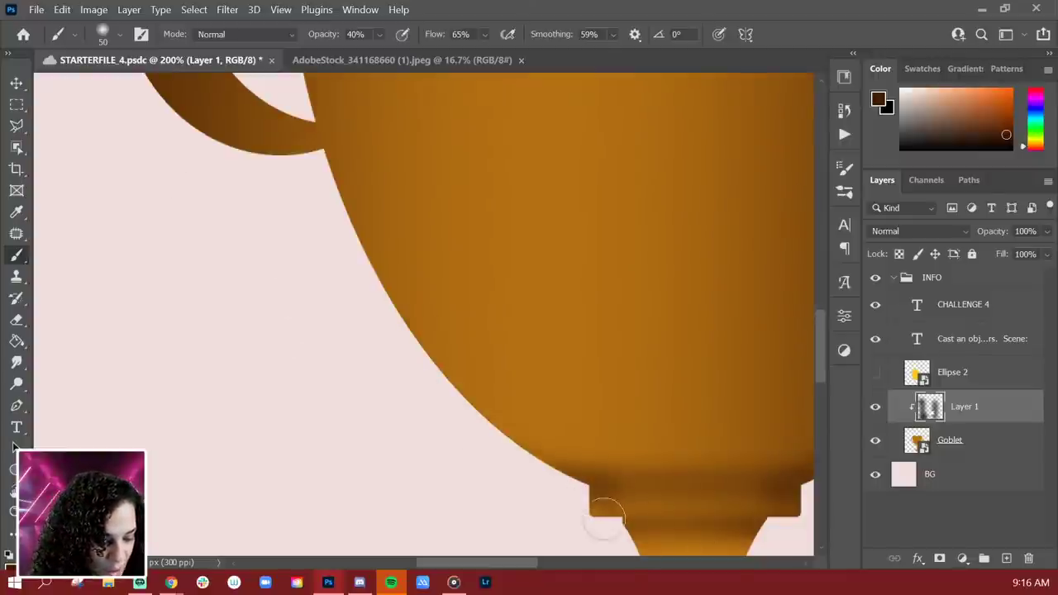
pyautogui.moveTo(606, 516)
pyautogui.mouseDown()
pyautogui.moveTo(609, 501)
pyautogui.moveTo(583, 498)
pyautogui.moveTo(489, 444)
pyautogui.moveTo(430, 389)
pyautogui.moveTo(380, 317)
pyautogui.mouseUp()
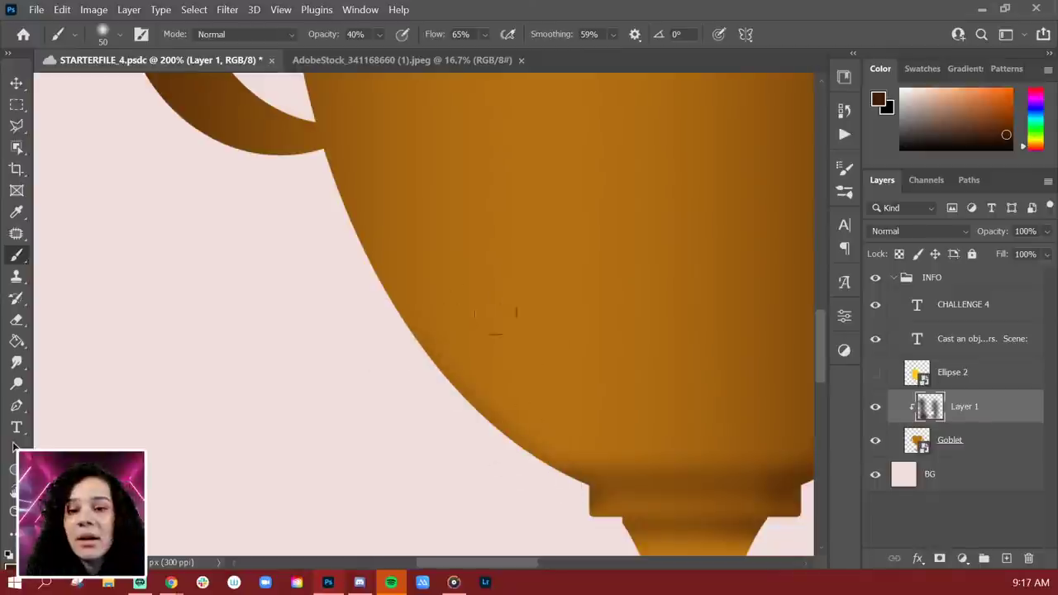
# - Paint a thin dark shadow along the goblet rim, then add a new empty layer
pyautogui.hotkey('ctrl', '-')
pyautogui.hotkey('ctrl', '-')
pyautogui.hotkey('ctrl', '-')
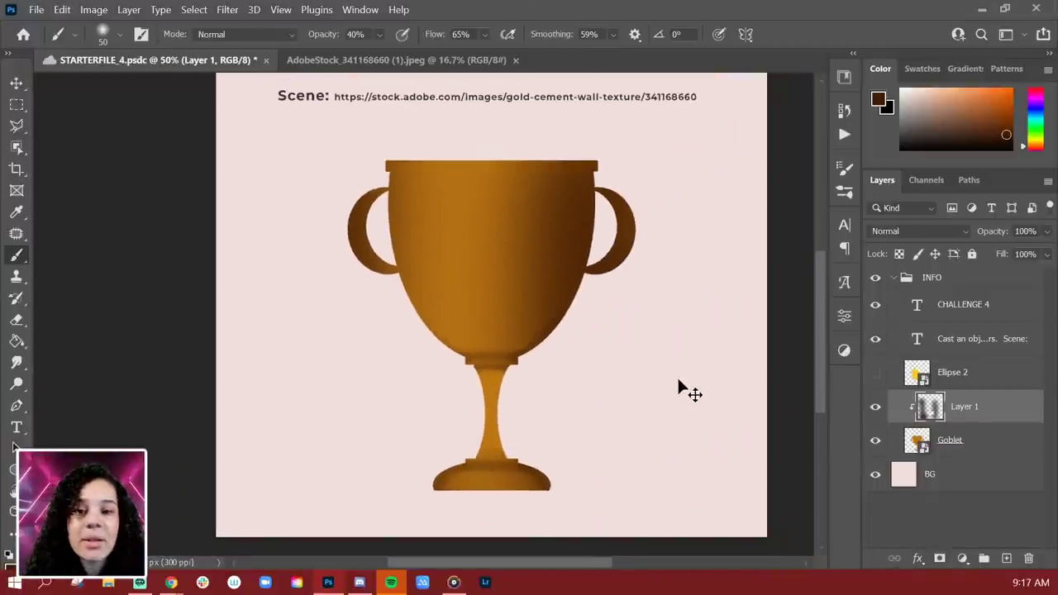
pyautogui.hotkey('ctrl', '+')
pyautogui.hotkey('ctrl', '+')
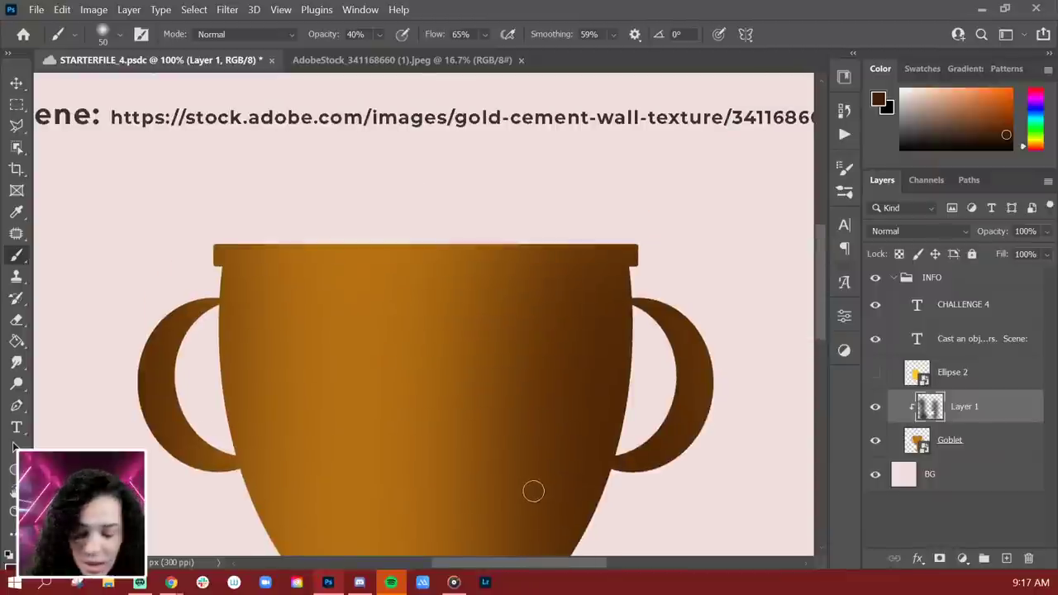
pyautogui.press('[')
pyautogui.press('[')
pyautogui.press('[')
pyautogui.press('[')
pyautogui.press('[')
pyautogui.press('[')
pyautogui.press('[')
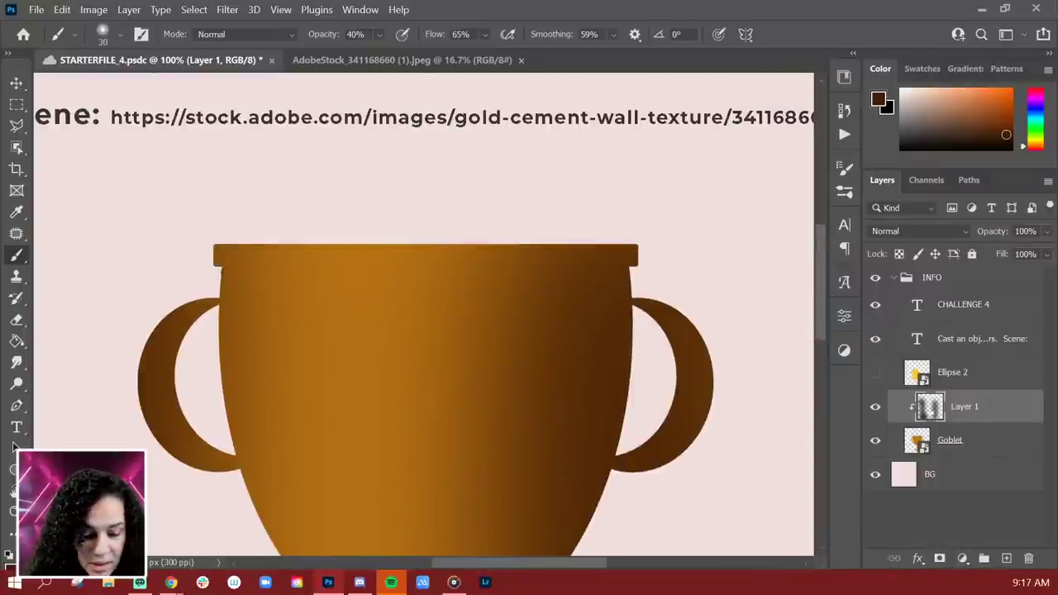
pyautogui.moveTo(221, 271)
pyautogui.mouseDown()
pyautogui.moveTo(748, 280)
pyautogui.moveTo(293, 354)
pyautogui.moveTo(606, 368)
pyautogui.mouseUp()
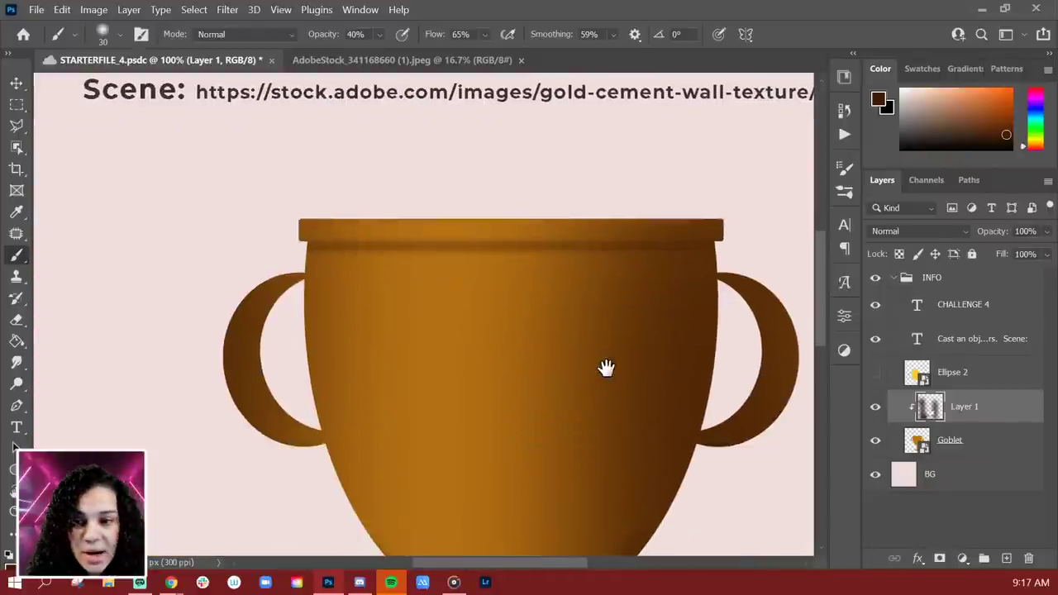
pyautogui.hotkey('ctrl', '-')
pyautogui.hotkey('ctrl', '-')
pyautogui.hotkey('ctrl', '-')
pyautogui.hotkey('ctrl', '-')
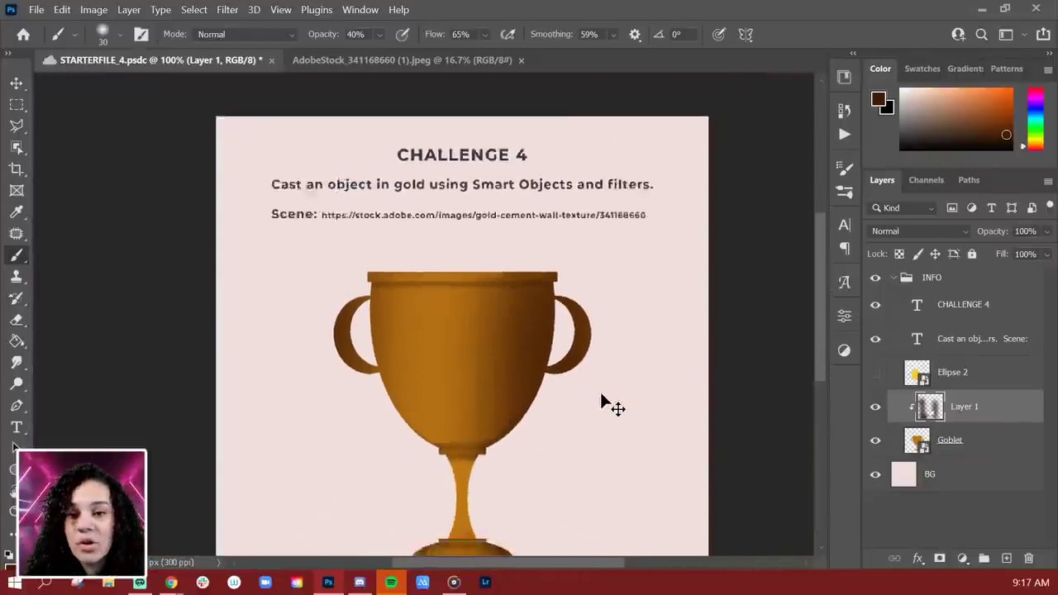
pyautogui.hotkey('ctrl', '+')
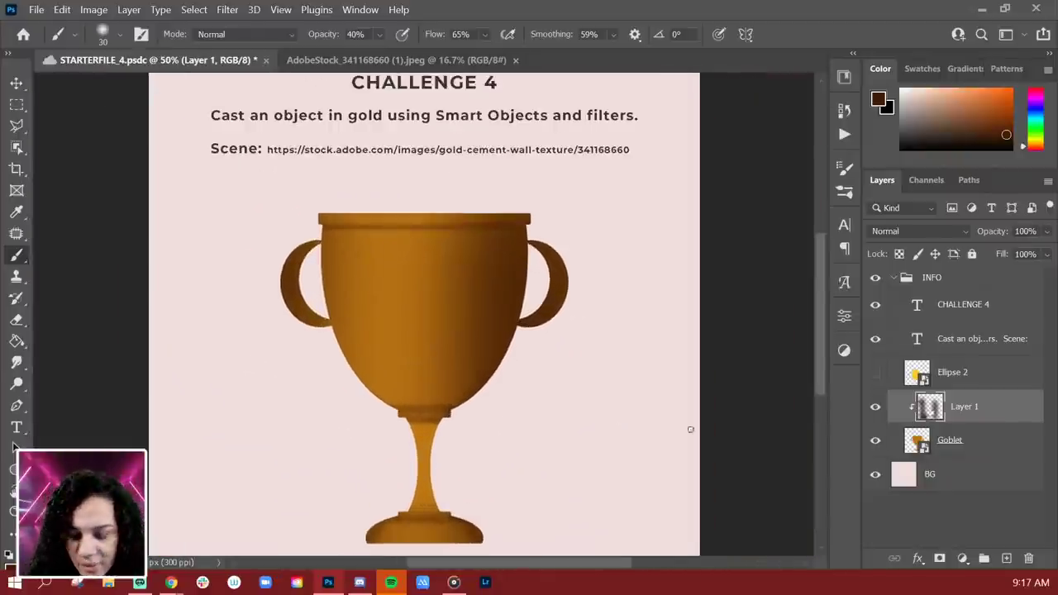
pyautogui.hotkey('ctrl', 'shift', 'alt', 'n')
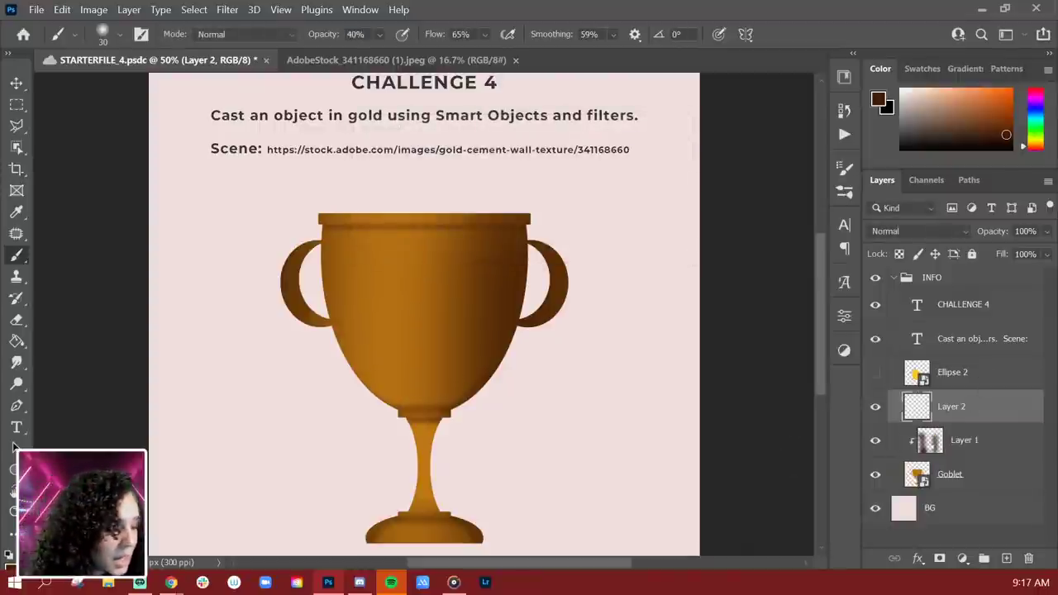
# - Clip Layer 2 to the layer below and pick a light peach brush colour
pyautogui.rightClick(991, 409)
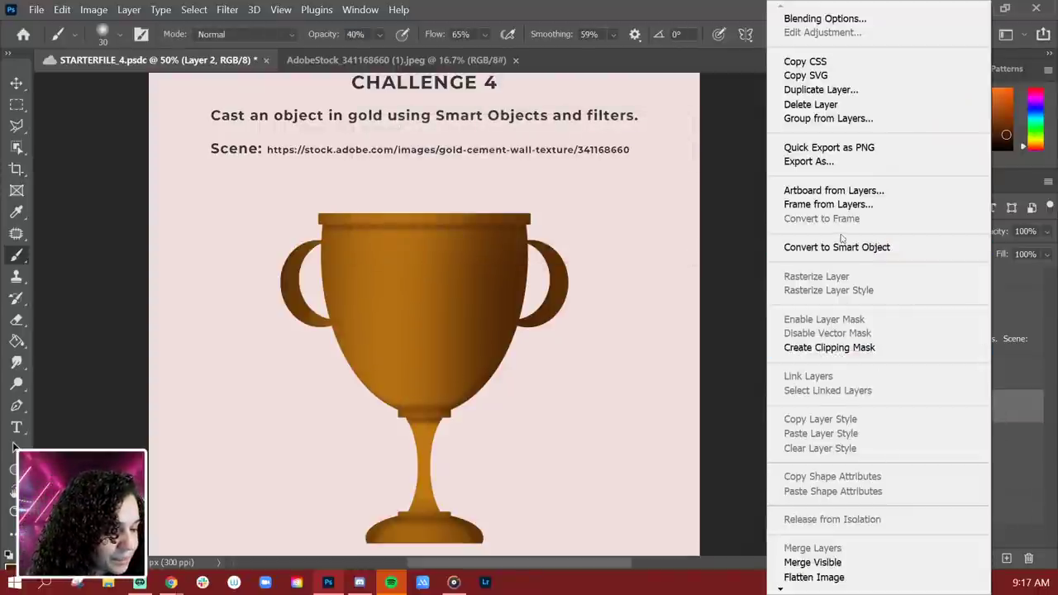
pyautogui.click(828, 347)
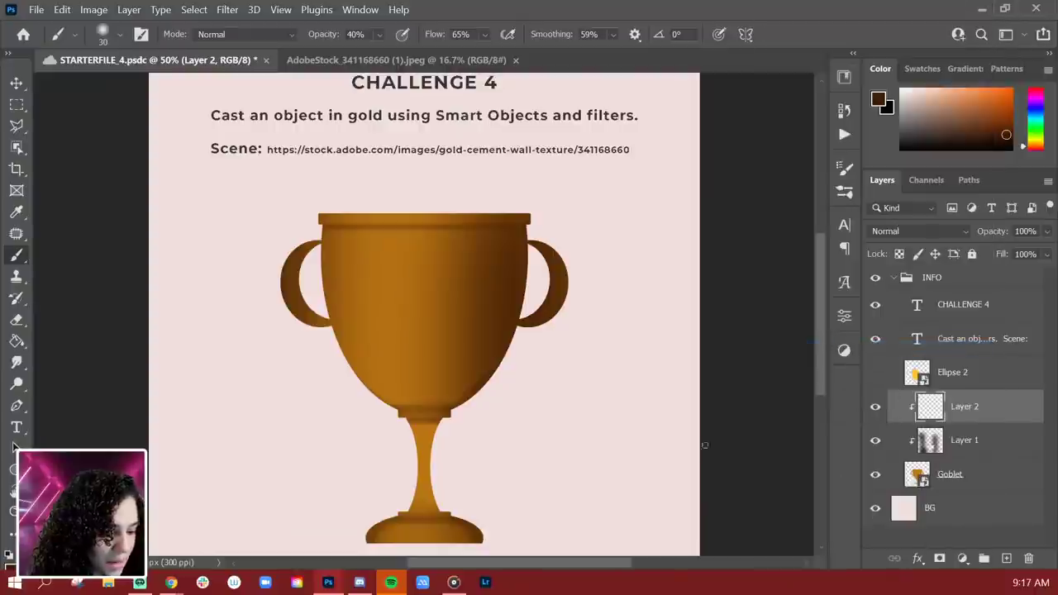
pyautogui.press(']')
pyautogui.press(']')
pyautogui.press(']')
pyautogui.press(']')
pyautogui.press(']')
pyautogui.press(']')
pyautogui.press(']')
pyautogui.press(']')
pyautogui.press(']')
pyautogui.press(']')
pyautogui.press(']')
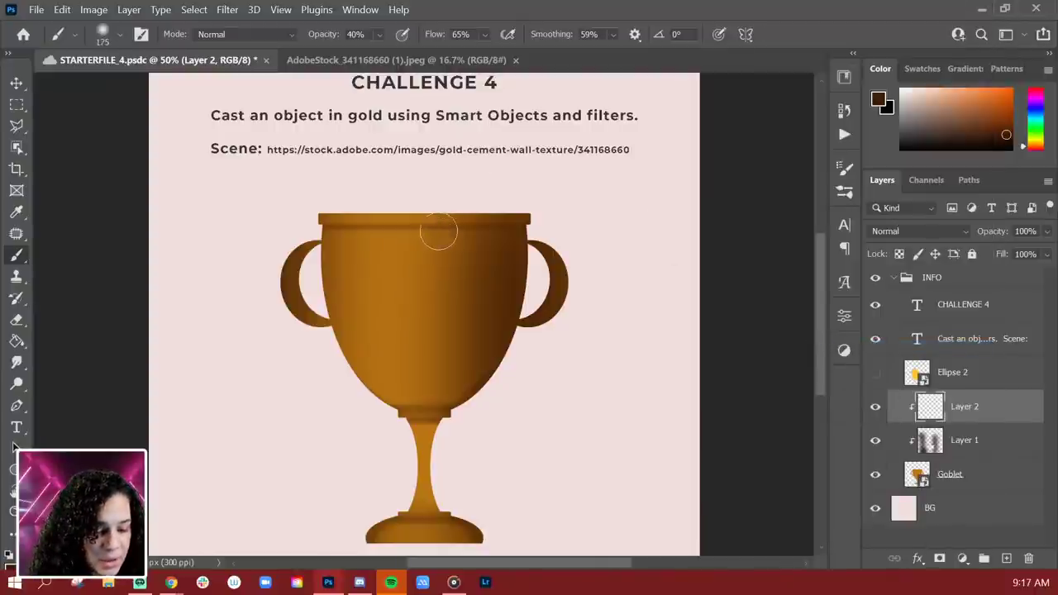
pyautogui.click(946, 94)
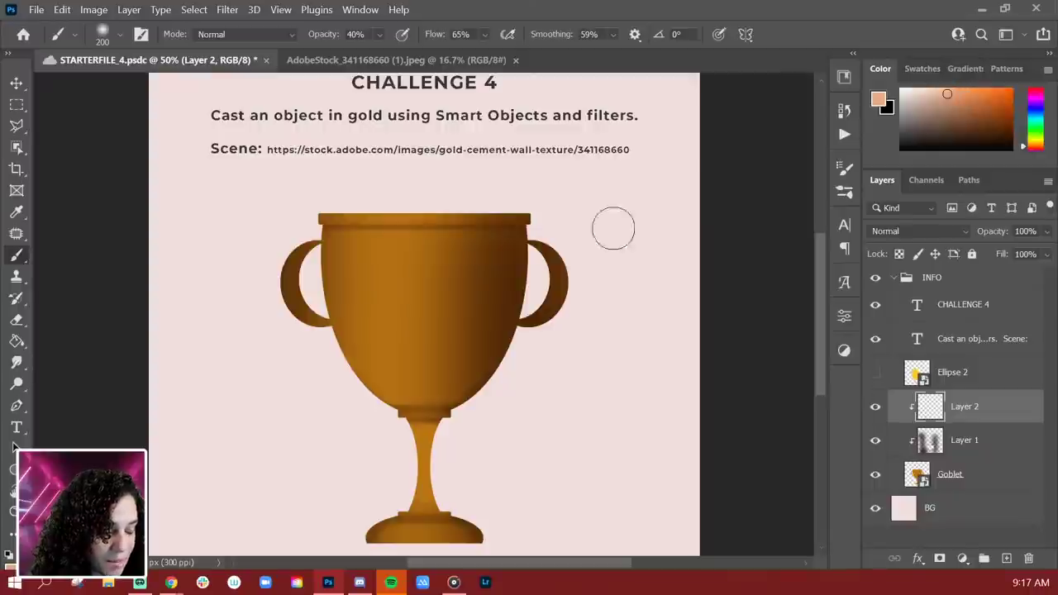
pyautogui.press('[')
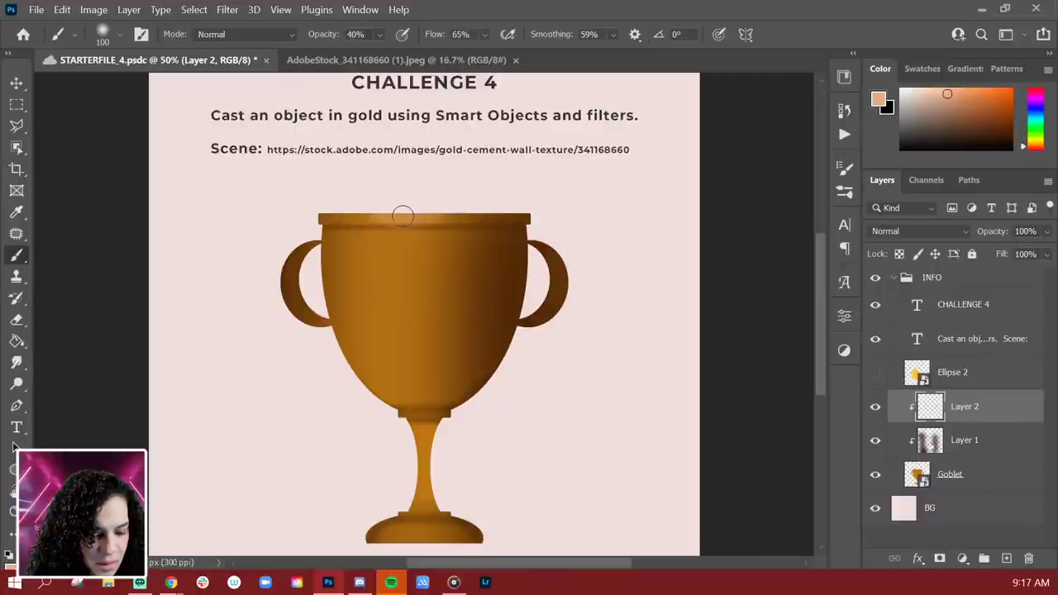
# - Paint a soft peach highlight along the rim, undoing the unwanted bowl streaks
pyautogui.moveTo(406, 213); pyautogui.dragTo(334, 215)
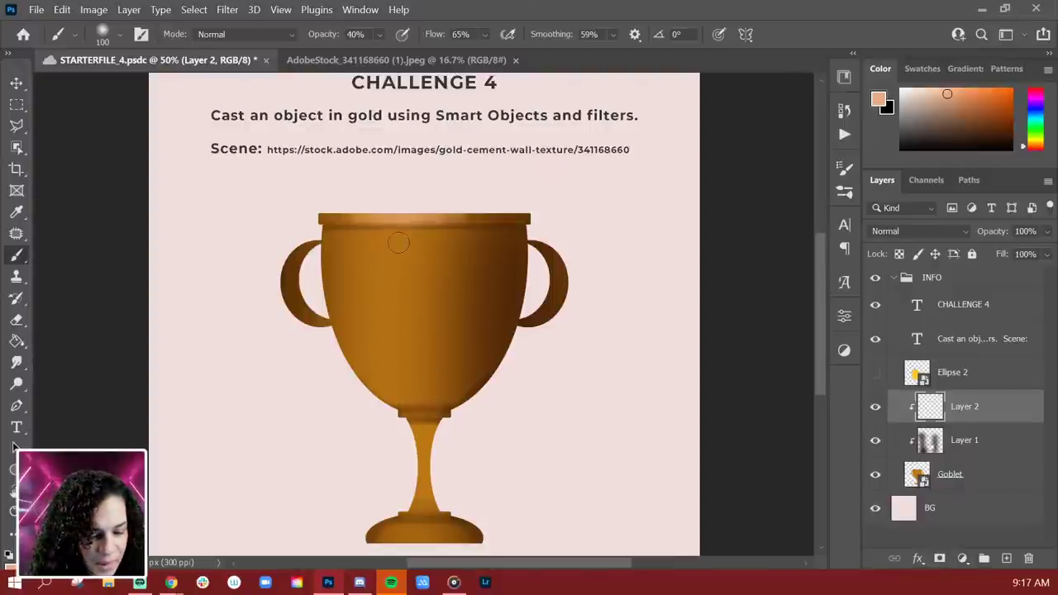
pyautogui.moveTo(399, 243); pyautogui.dragTo(394, 337)
pyautogui.moveTo(394, 241); pyautogui.dragTo(403, 344)
pyautogui.hotkey('ctrl', 'z')
pyautogui.hotkey('ctrl', 'z')
pyautogui.moveTo(400, 238); pyautogui.dragTo(421, 467)
pyautogui.hotkey('ctrl', 'z')
pyautogui.moveTo(405, 235)
pyautogui.mouseDown()
pyautogui.moveTo(396, 325)
pyautogui.moveTo(411, 388)
pyautogui.mouseUp()
pyautogui.hotkey('ctrl', 'z')
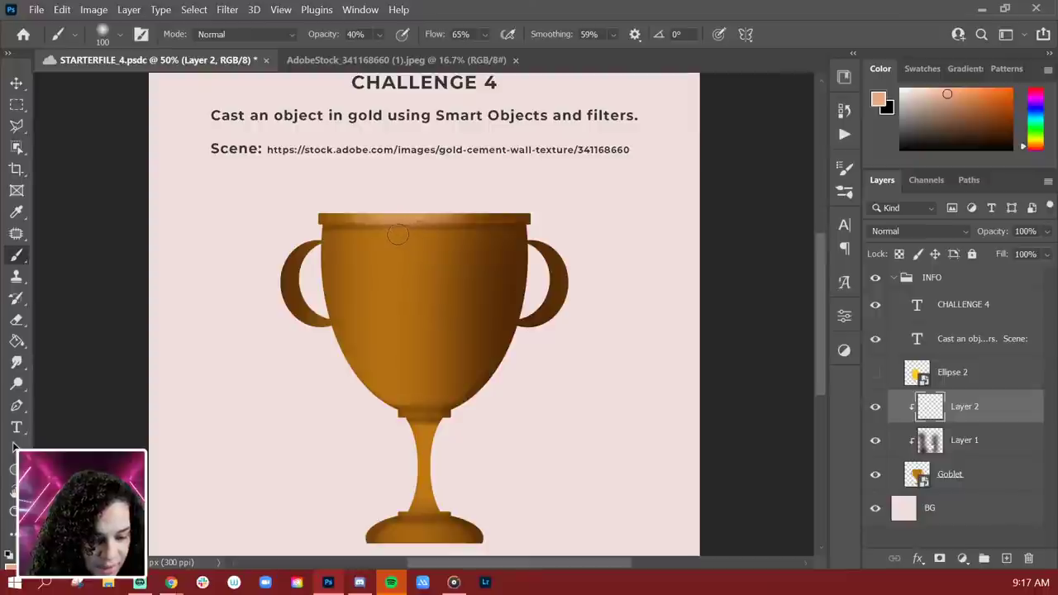
pyautogui.moveTo(397, 236)
pyautogui.mouseDown()
pyautogui.moveTo(395, 327)
pyautogui.moveTo(412, 403)
pyautogui.moveTo(400, 307)
pyautogui.mouseUp()
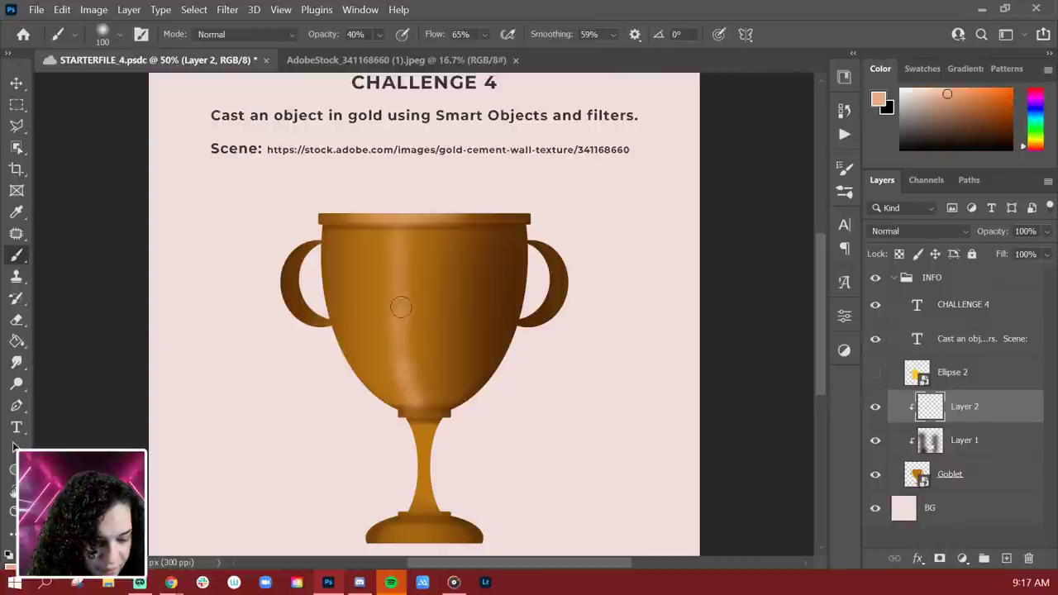
pyautogui.hotkey('ctrl', 'z')
pyautogui.hotkey('ctrl', 'z')
pyautogui.hotkey('ctrl', 'z')
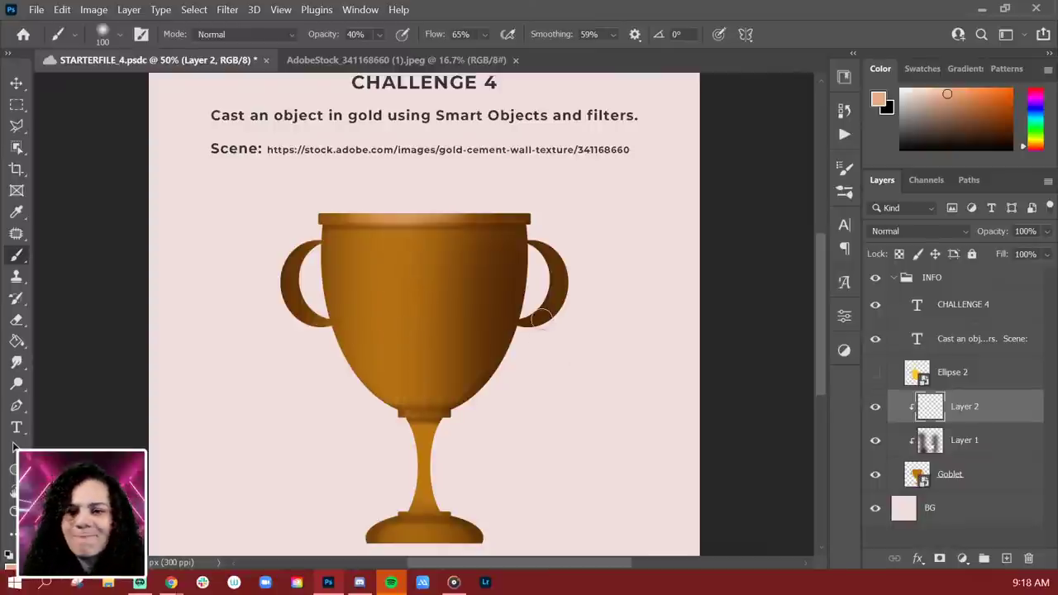
pyautogui.hotkey('ctrl', '+')
# - Paint a light vertical highlight stroke down the goblet's bowl, redoing the first attempt longer
pyautogui.moveTo(420, 349); pyautogui.dragTo(362, 283)
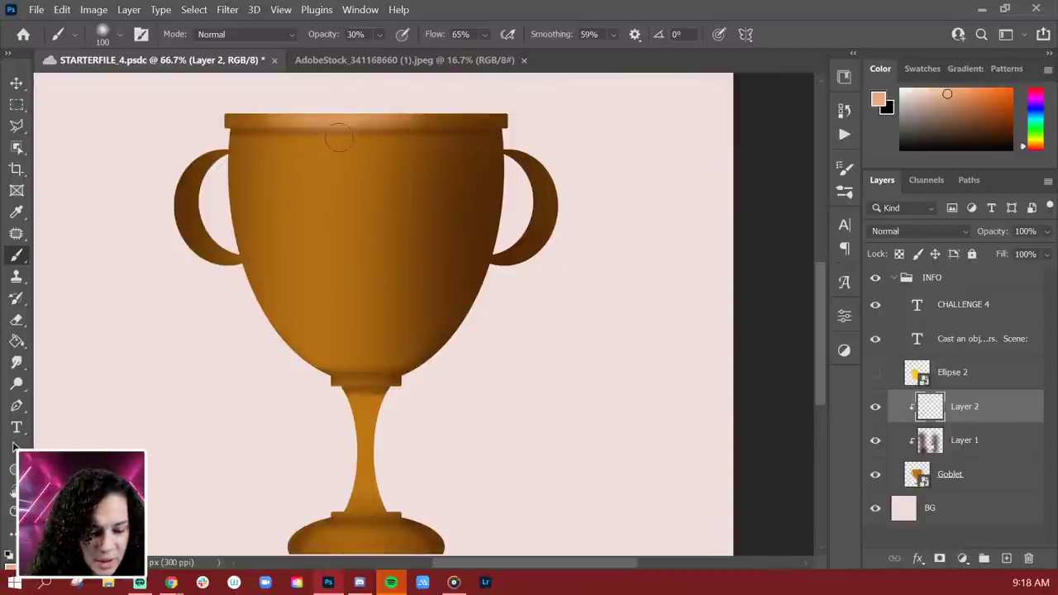
pyautogui.moveTo(336, 181)
pyautogui.mouseDown()
pyautogui.moveTo(338, 263)
pyautogui.moveTo(366, 375)
pyautogui.mouseUp()
pyautogui.hotkey('ctrl', 'z')
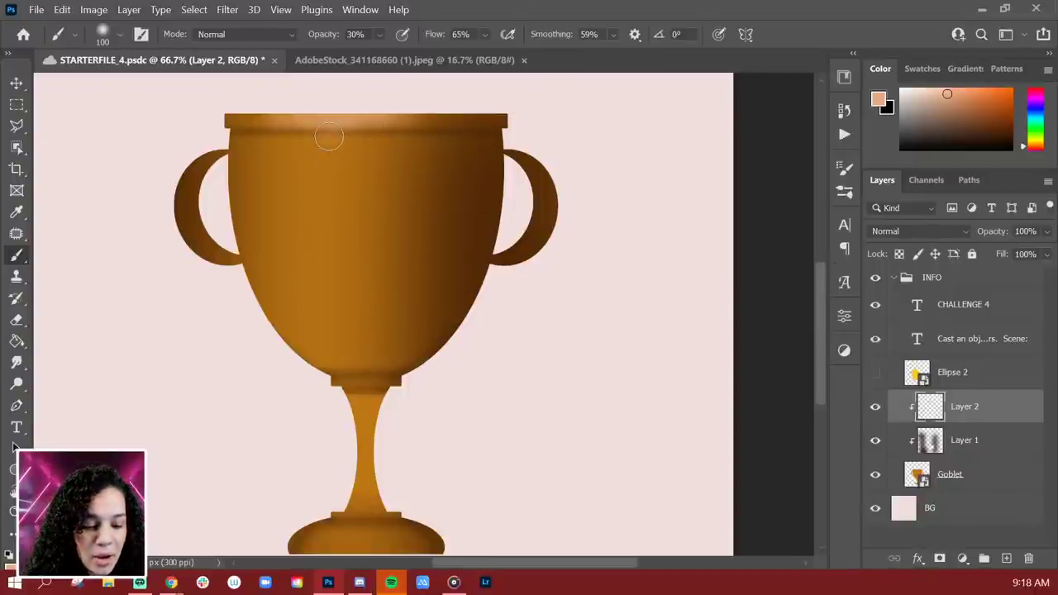
pyautogui.moveTo(330, 144)
pyautogui.mouseDown()
pyautogui.moveTo(339, 330)
pyautogui.moveTo(353, 365)
pyautogui.moveTo(364, 355)
pyautogui.mouseUp()
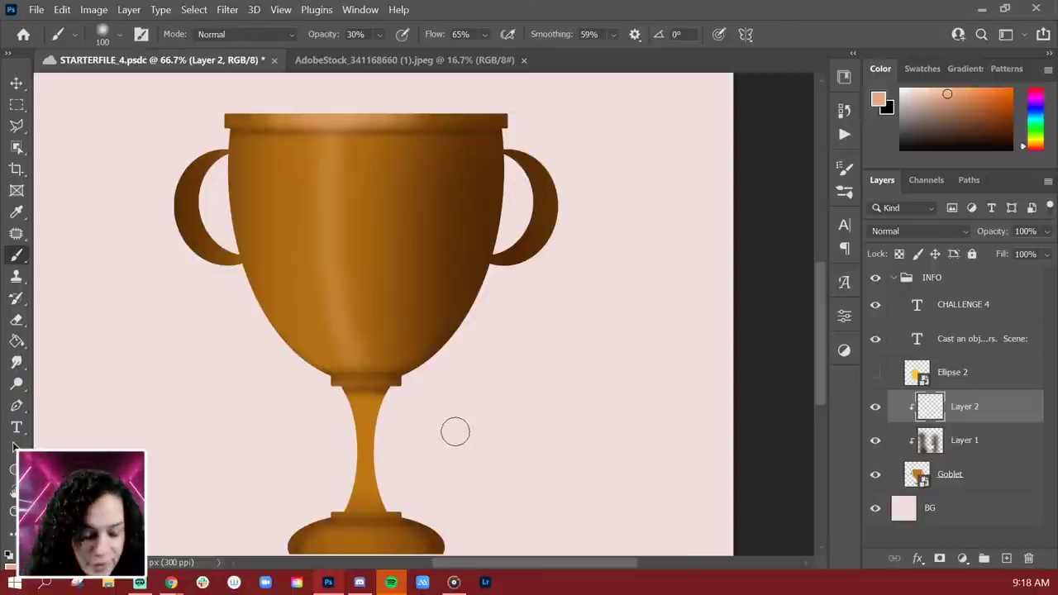
pyautogui.scroll(-3, 455, 430)
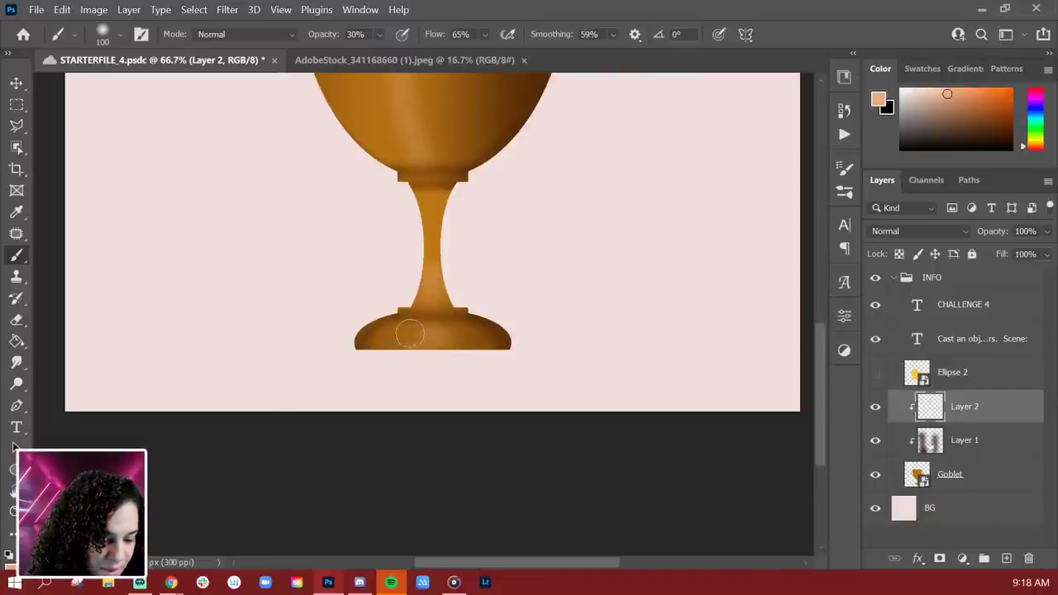
# - With a slightly smaller brush, paint a thin highlight streak down the cup's left side
pyautogui.moveTo(601, 184); pyautogui.dragTo(563, 314)
pyautogui.moveTo(364, 130); pyautogui.dragTo(350, 220)
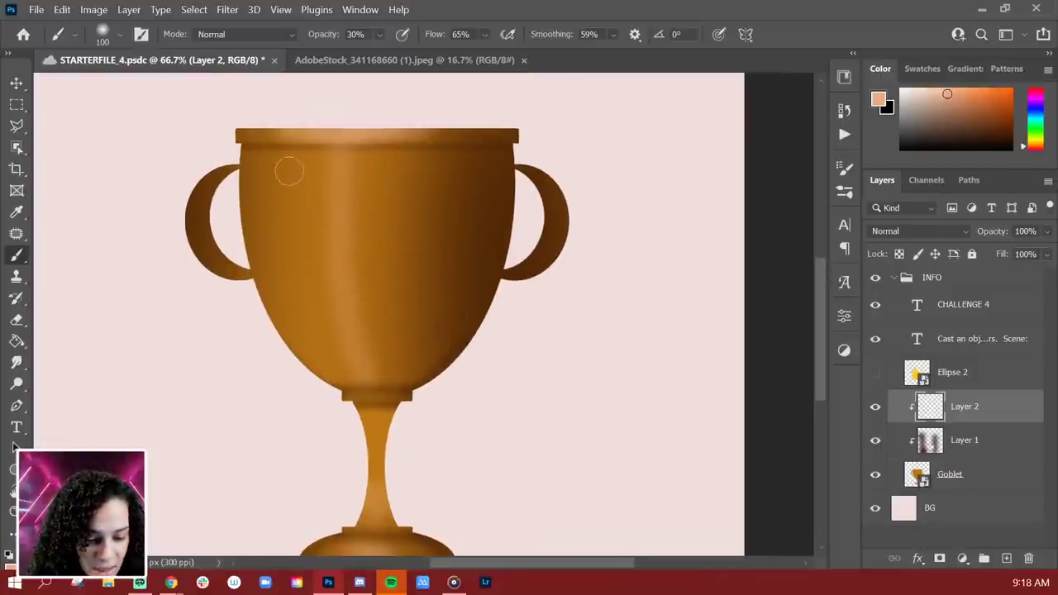
pyautogui.press('[')
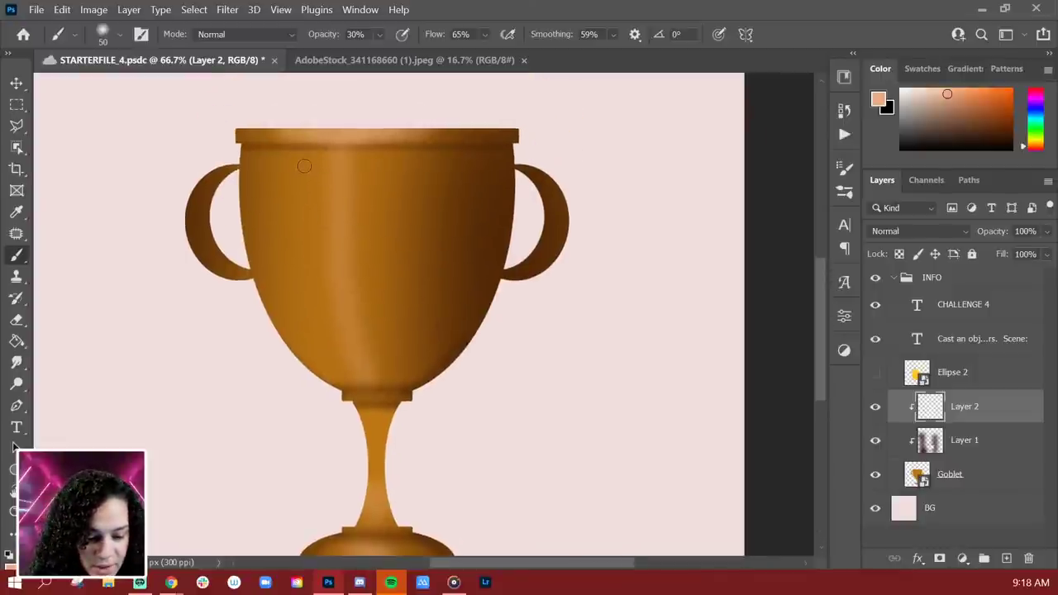
pyautogui.moveTo(305, 206)
pyautogui.mouseDown()
pyautogui.moveTo(319, 333)
pyautogui.moveTo(353, 406)
pyautogui.mouseUp()
pyautogui.hotkey('ctrl', 'z')
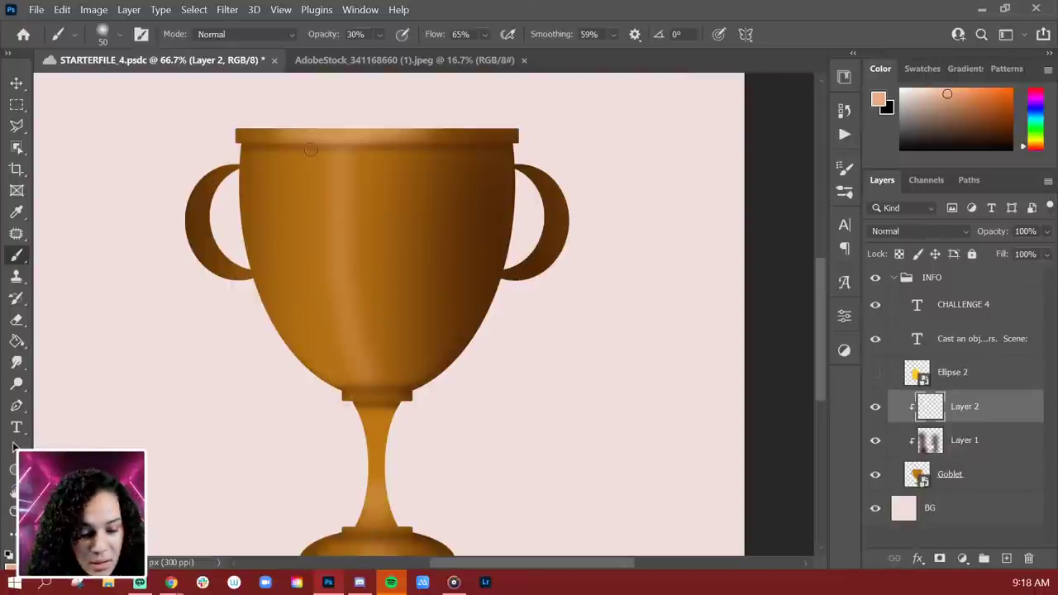
pyautogui.moveTo(310, 149)
pyautogui.mouseDown()
pyautogui.moveTo(315, 300)
pyautogui.moveTo(353, 403)
pyautogui.mouseUp()
# - Retry faint highlight strokes down the cup's left, undoing unsatisfying ones, then view the whole artboard
pyautogui.moveTo(435, 157); pyautogui.dragTo(436, 248)
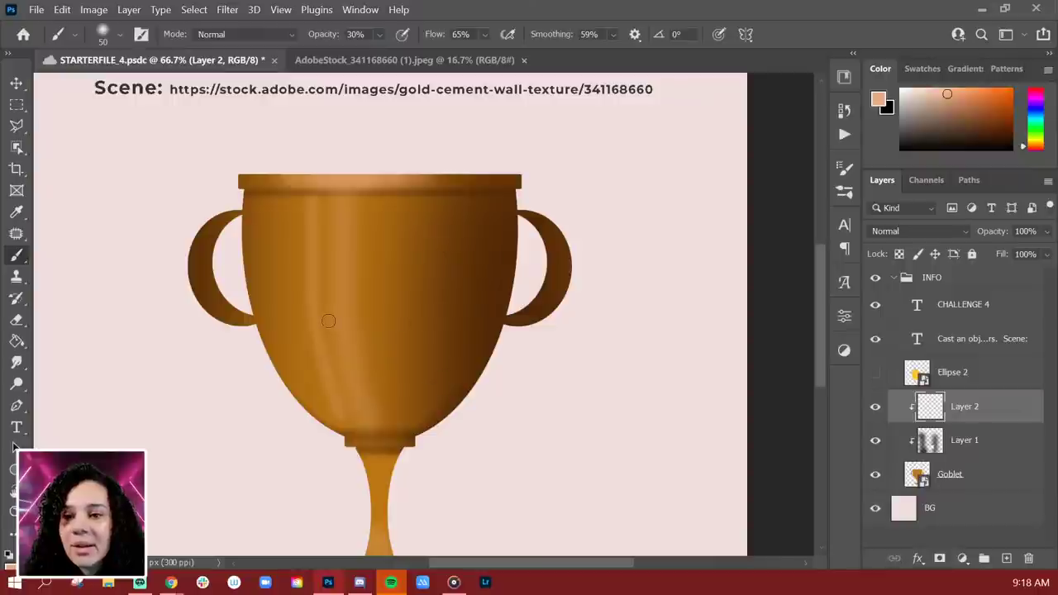
pyautogui.hotkey('ctrl', 'z')
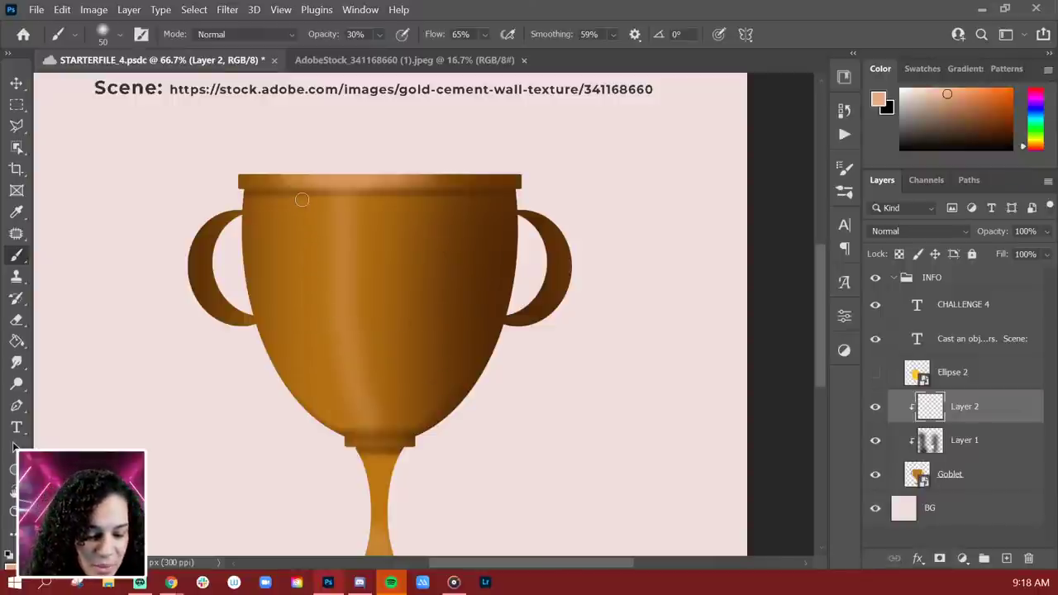
pyautogui.moveTo(302, 199)
pyautogui.mouseDown()
pyautogui.moveTo(308, 346)
pyautogui.moveTo(304, 330)
pyautogui.moveTo(339, 420)
pyautogui.mouseUp()
pyautogui.hotkey('ctrl', 'z')
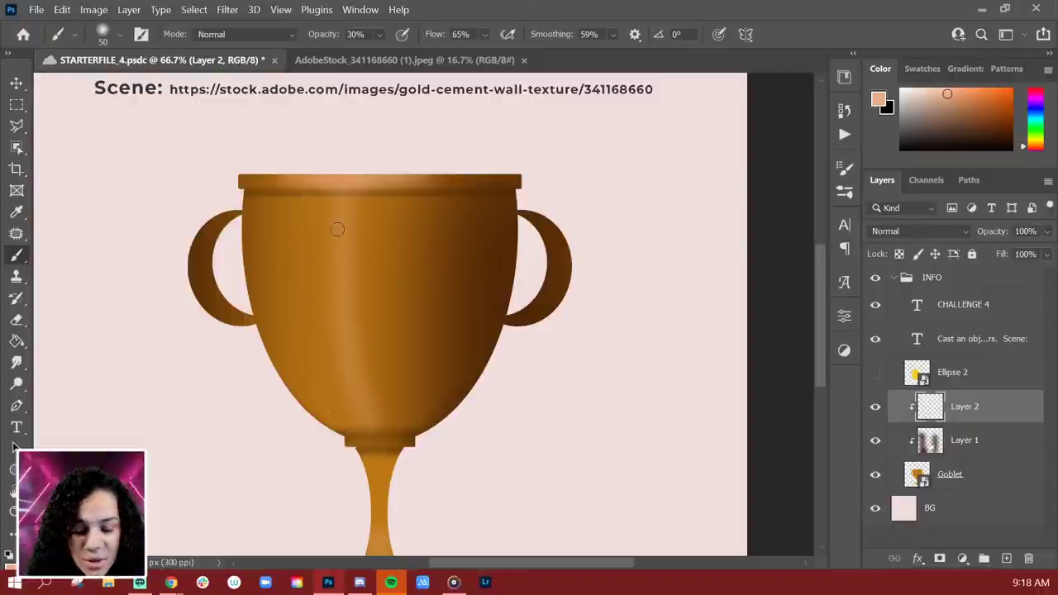
pyautogui.moveTo(296, 238); pyautogui.dragTo(309, 285)
pyautogui.hotkey('ctrl', 'z')
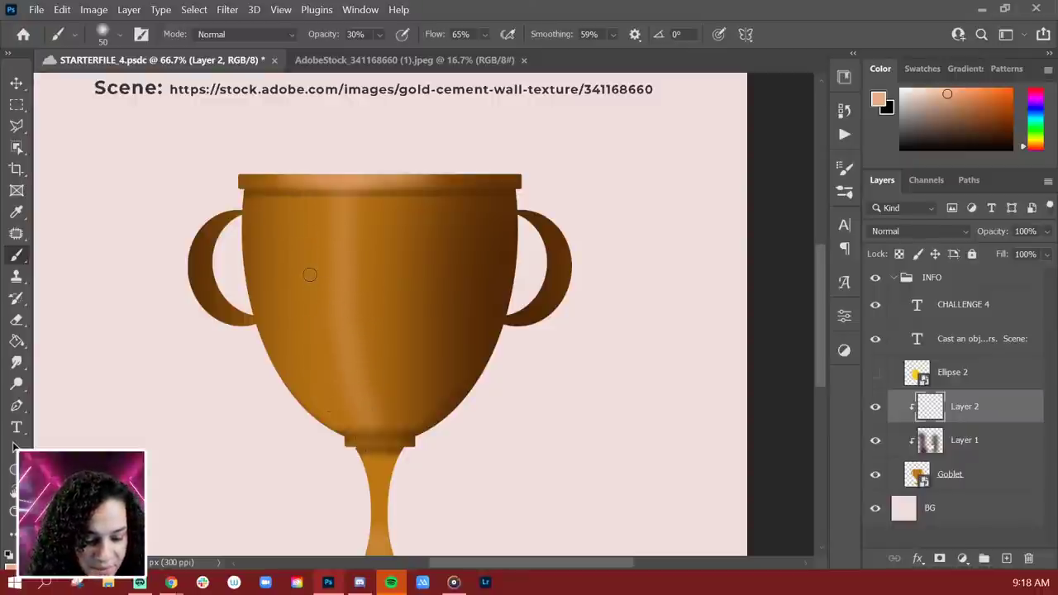
pyautogui.moveTo(322, 325); pyautogui.dragTo(315, 342)
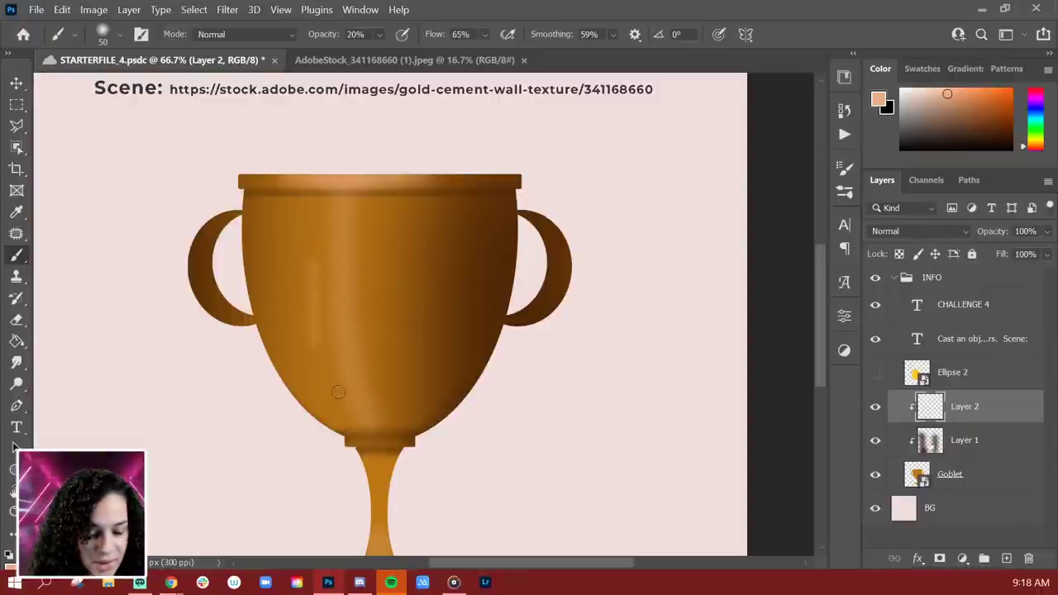
pyautogui.hotkey('ctrl', 'z')
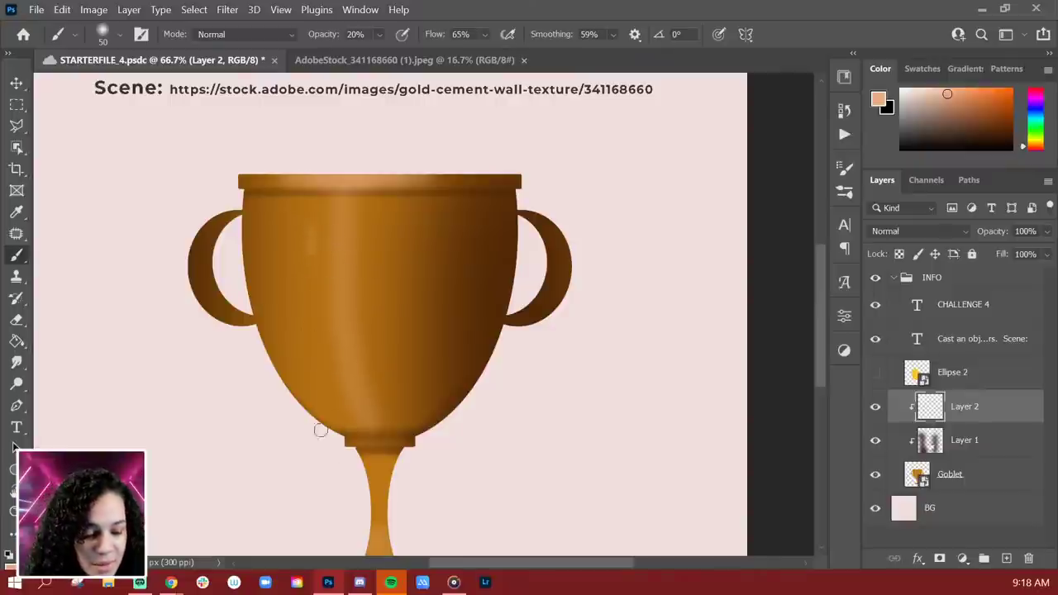
pyautogui.moveTo(308, 240); pyautogui.dragTo(315, 355)
pyautogui.hotkey('ctrl', 'z')
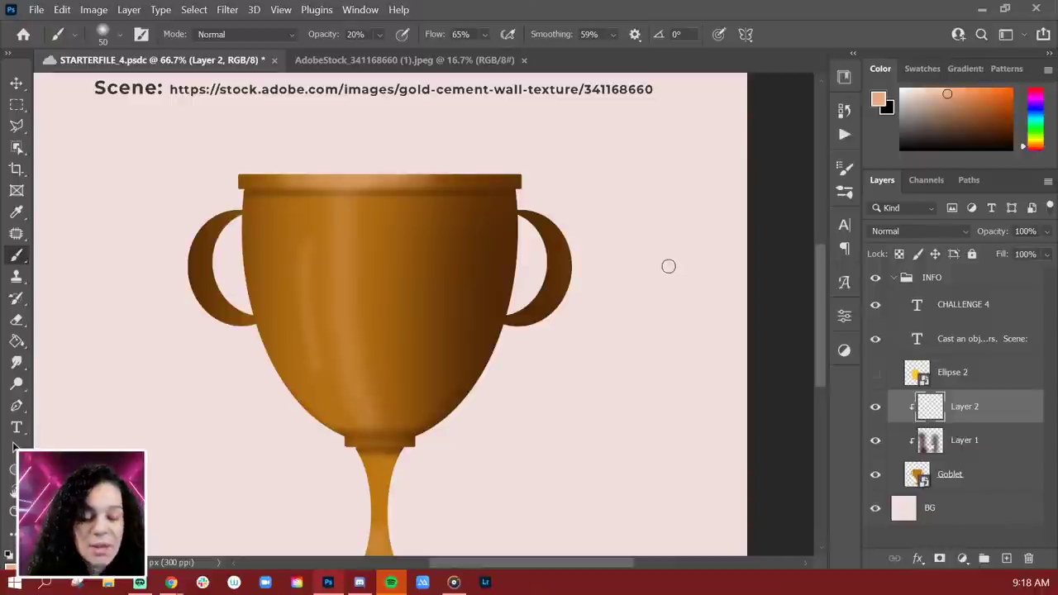
pyautogui.hotkey('ctrl', 'z')
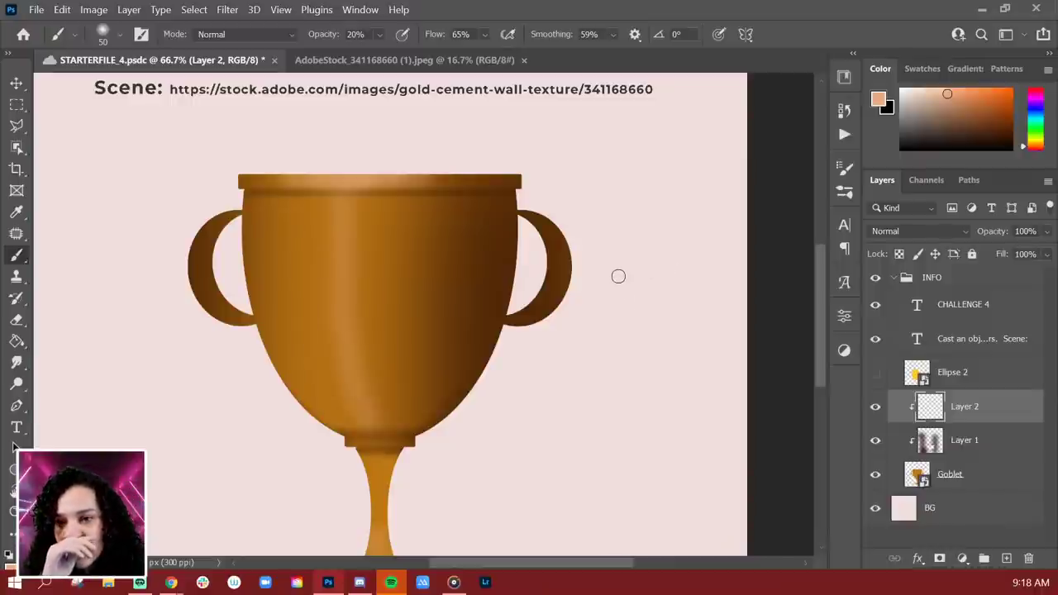
pyautogui.hotkey('ctrl', '-')
pyautogui.hotkey('ctrl', '-')
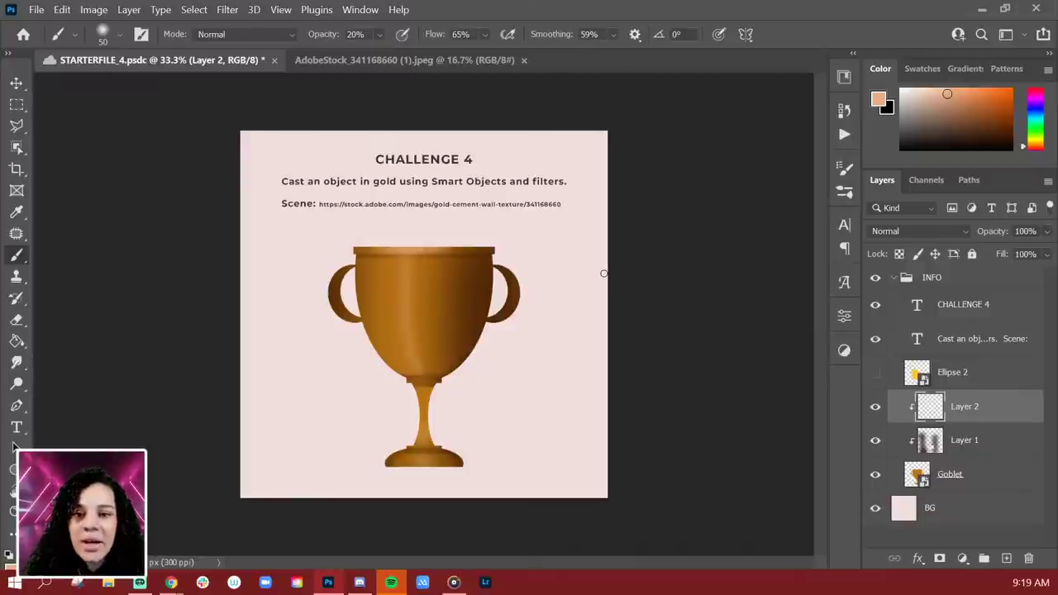
# - Duplicate the Goblet layer and group Layer 2, Layer 1 and Goblet copy into Group 1
pyautogui.click(980, 484)
pyautogui.hotkey('ctrl', 'j')
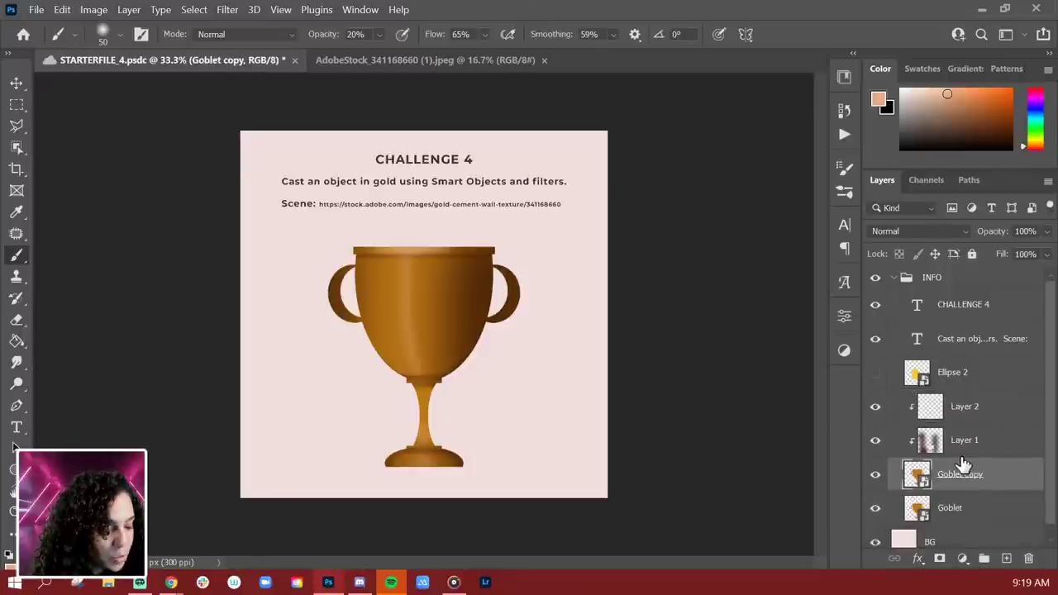
pyautogui.keyDown('shift'); pyautogui.click(983, 418); pyautogui.keyUp('shift')
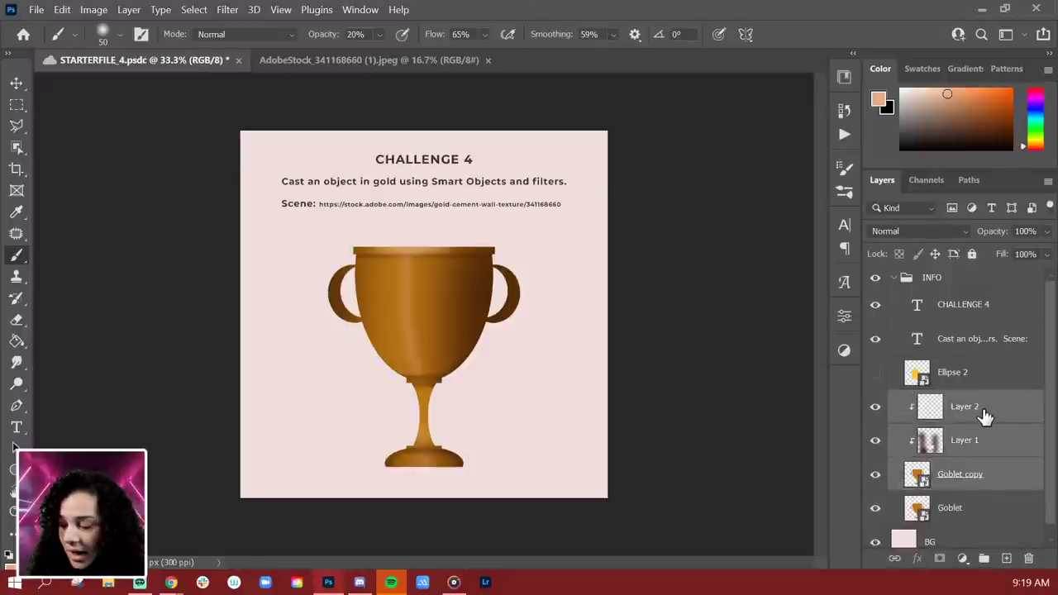
pyautogui.hotkey('ctrl', 'g')
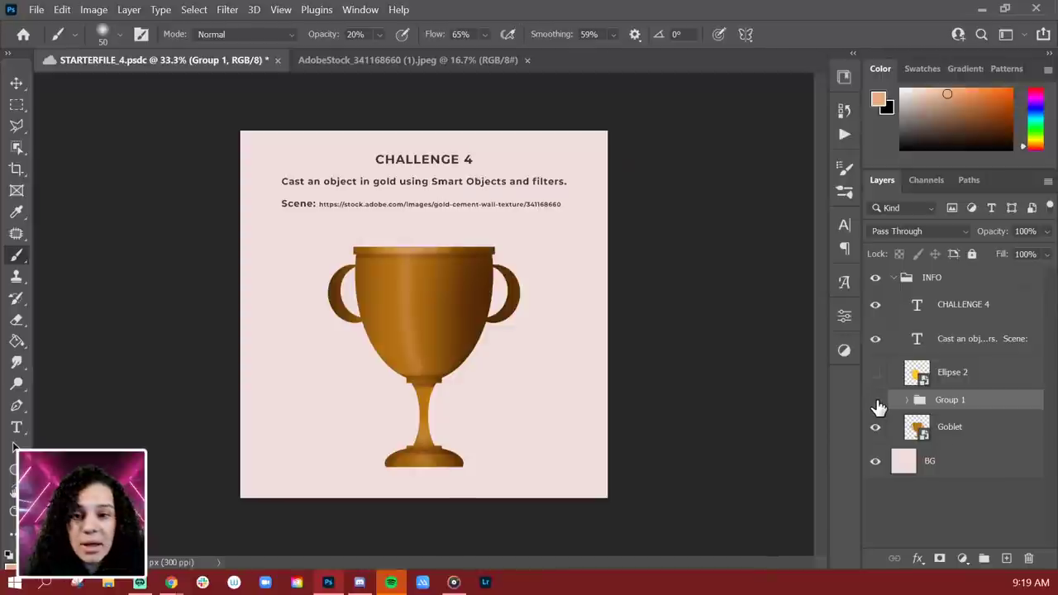
# - Toggle Group 1's visibility several times to compare the shaded goblet with the flat one
pyautogui.click(875, 403)
pyautogui.click(875, 403)
pyautogui.click(876, 403)
pyautogui.click(876, 403)
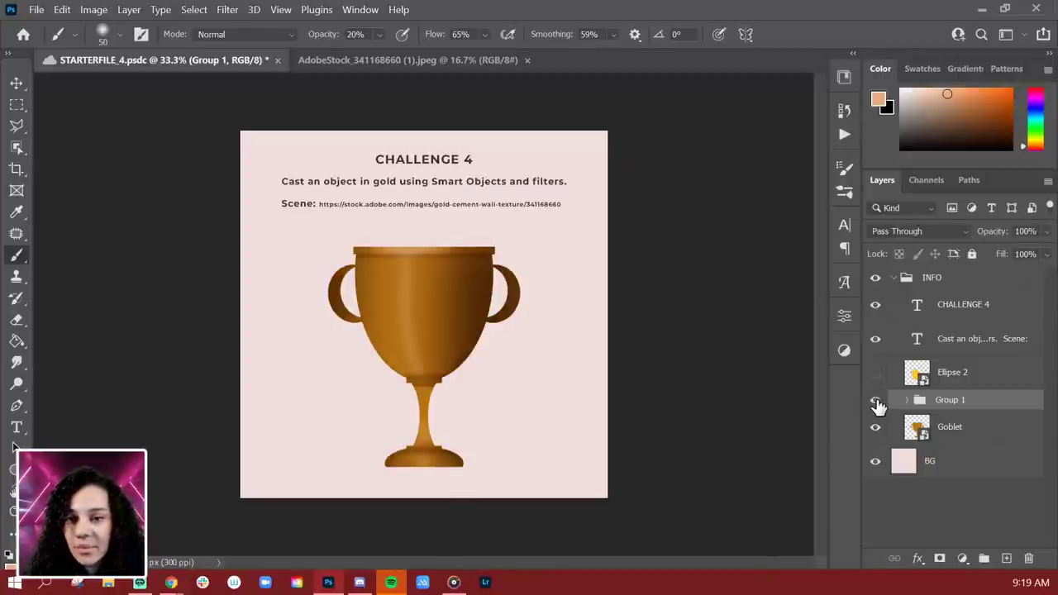
pyautogui.click(876, 403)
pyautogui.hotkey('ctrl', '+')
pyautogui.hotkey('ctrl', '+')
pyautogui.click(876, 403)
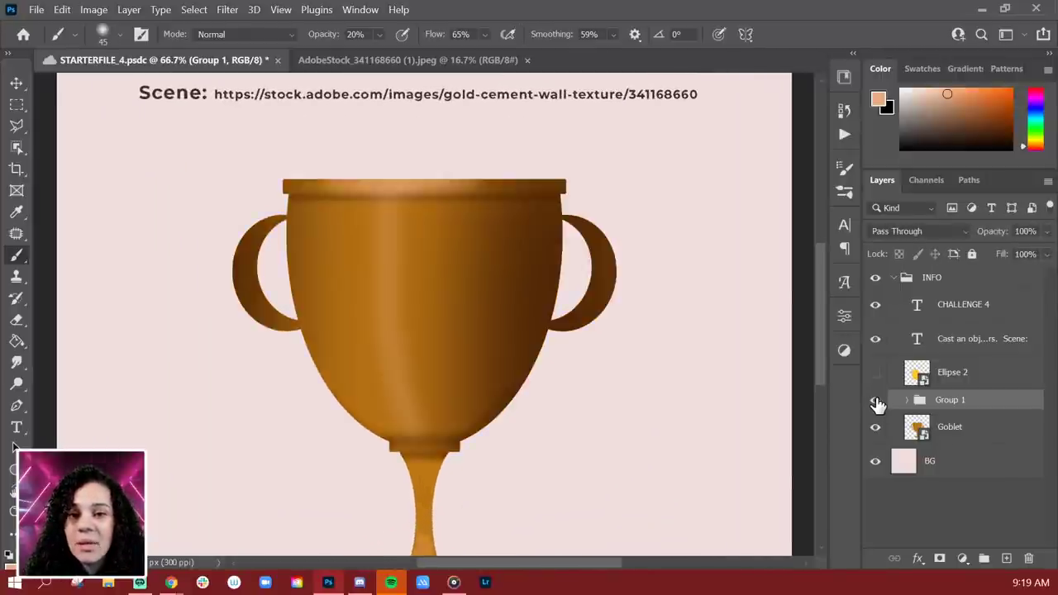
pyautogui.hotkey('ctrl', '-')
pyautogui.hotkey('ctrl', '-')
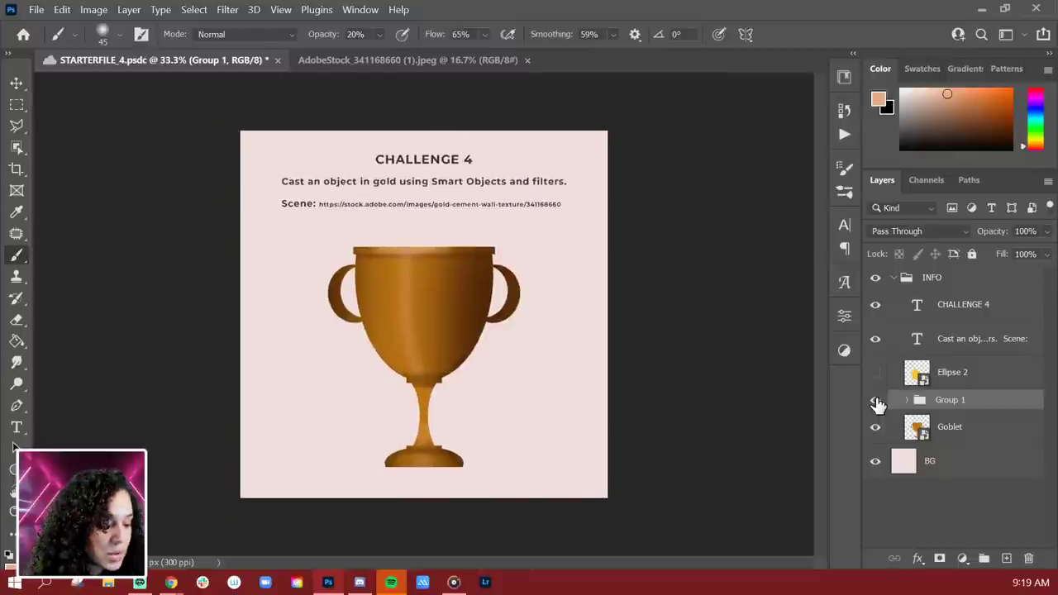
# - Unlock the AdobeStock gold texture's Background, drag it into STARTERFILE as a new layer, then return to the texture
pyautogui.click(475, 69)
pyautogui.click(1029, 281)
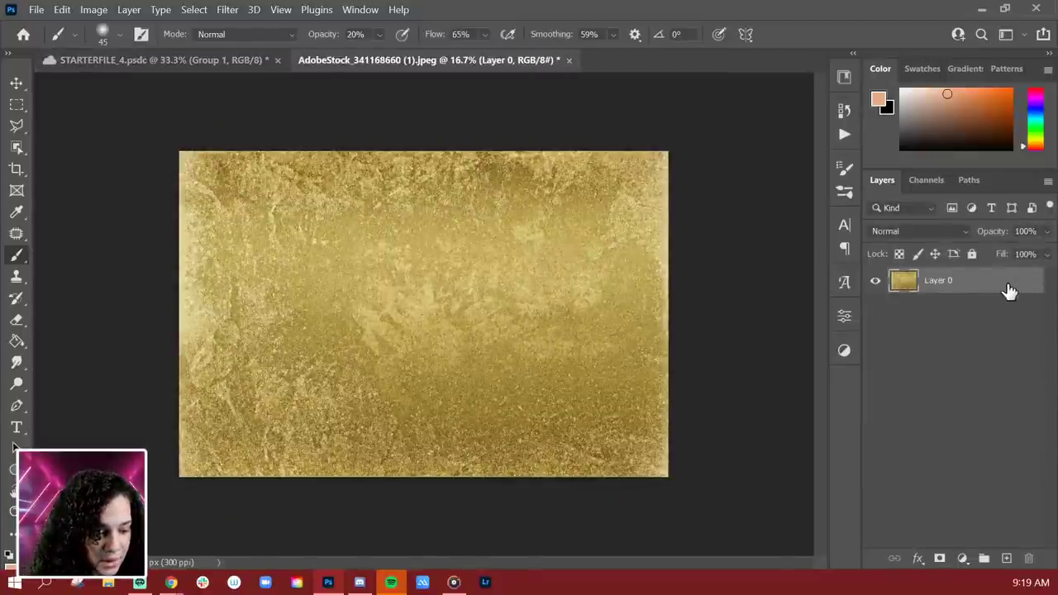
pyautogui.moveTo(1008, 289); pyautogui.dragTo(489, 345)
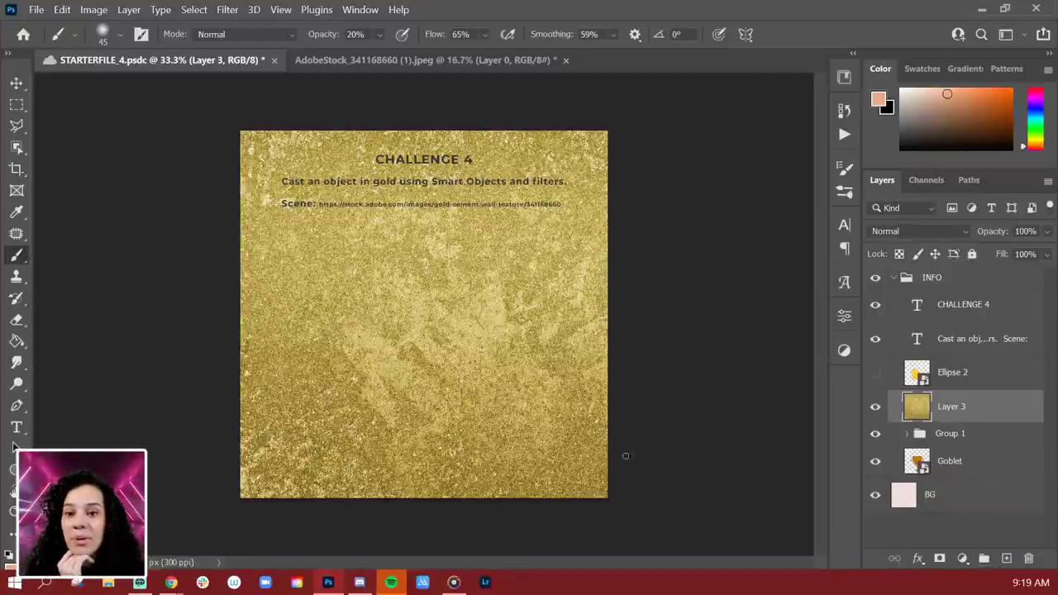
pyautogui.click(535, 62)
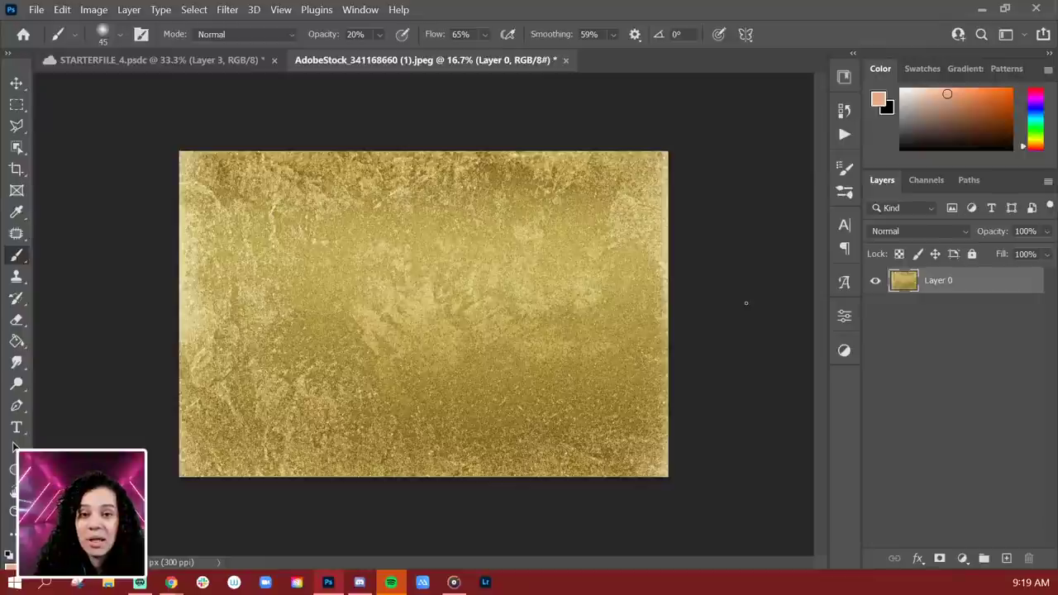
pyautogui.press('f')
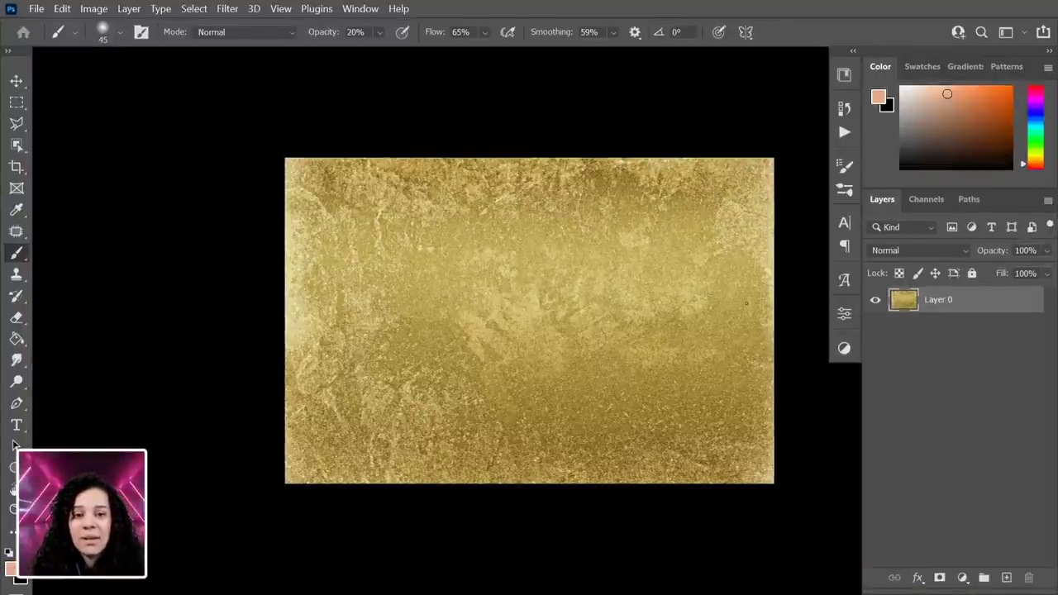
pyautogui.moveTo(617, 382)
pyautogui.mouseDown()
pyautogui.moveTo(158, 567)
pyautogui.moveTo(878, 186)
pyautogui.moveTo(637, 586)
pyautogui.moveTo(248, 278)
pyautogui.moveTo(236, 210)
pyautogui.moveTo(488, 408)
pyautogui.moveTo(523, 396)
pyautogui.mouseUp()
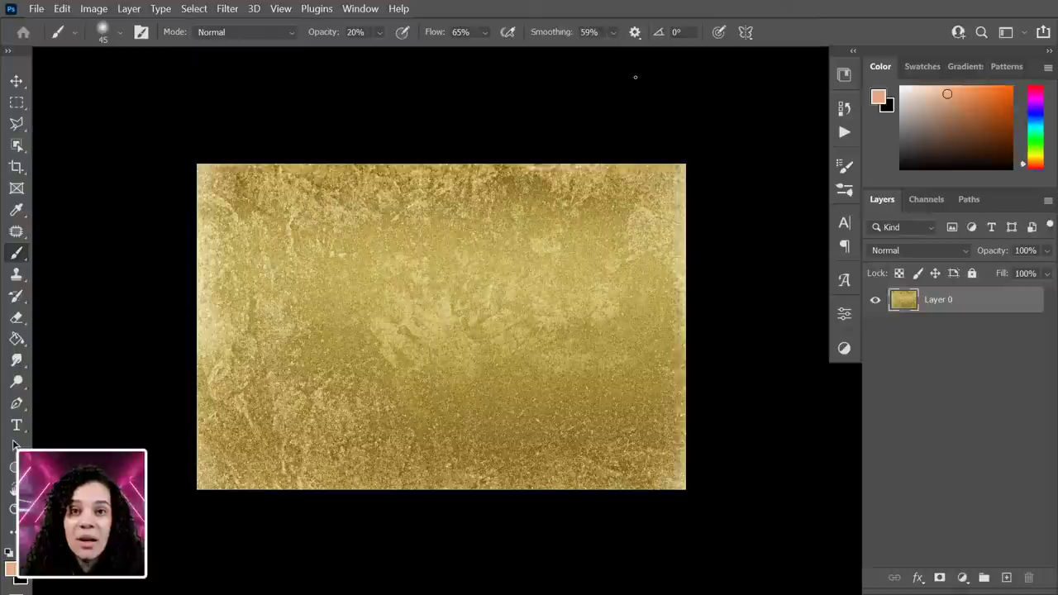
pyautogui.press('f')
pyautogui.press('f')
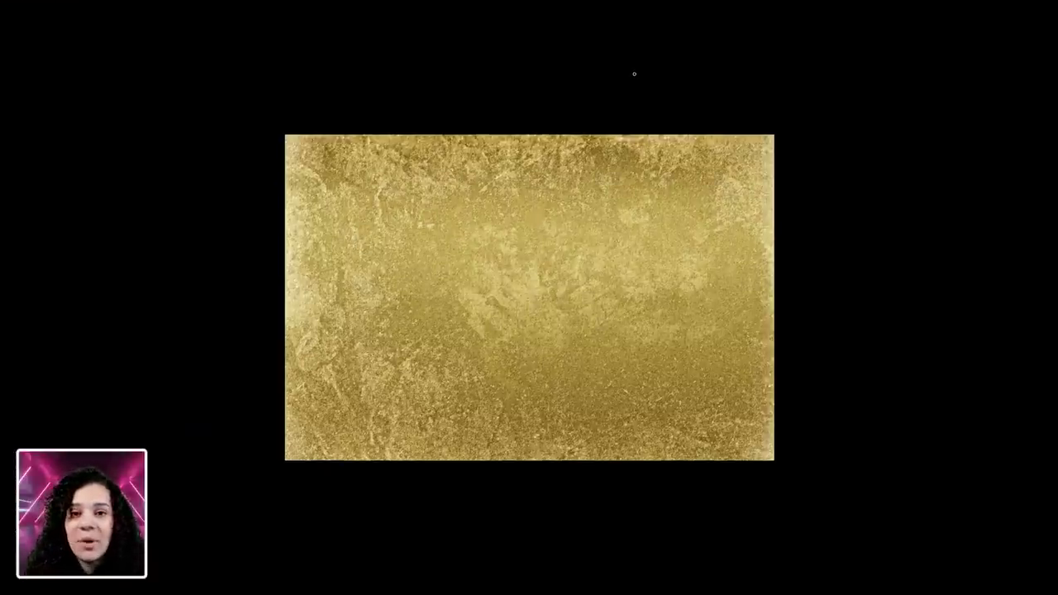
pyautogui.moveTo(471, 356); pyautogui.dragTo(439, 408)
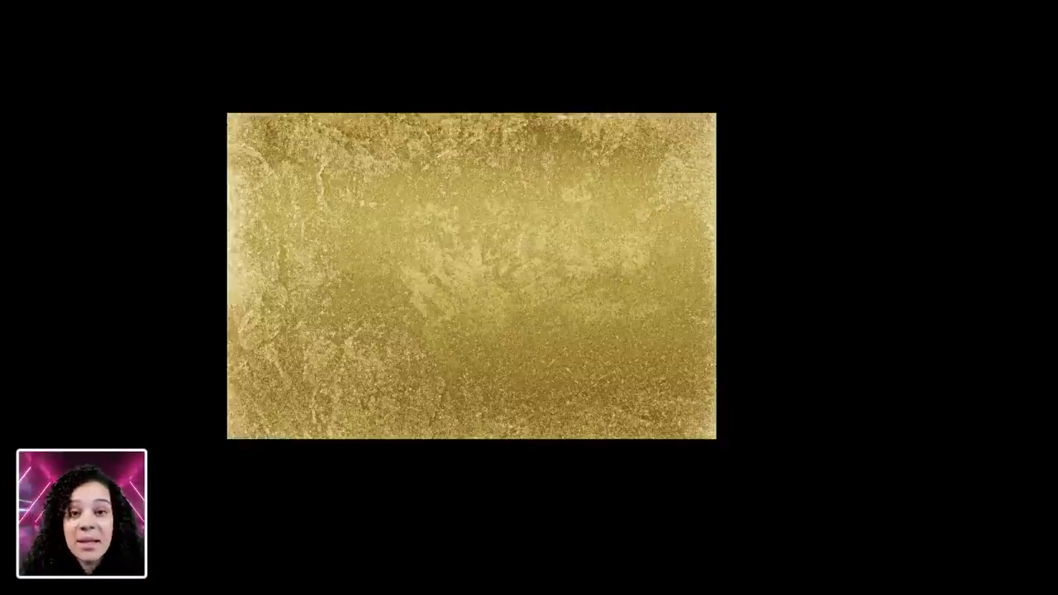
pyautogui.moveTo(385, 269); pyautogui.dragTo(439, 262)
pyautogui.moveTo(1053, 251)
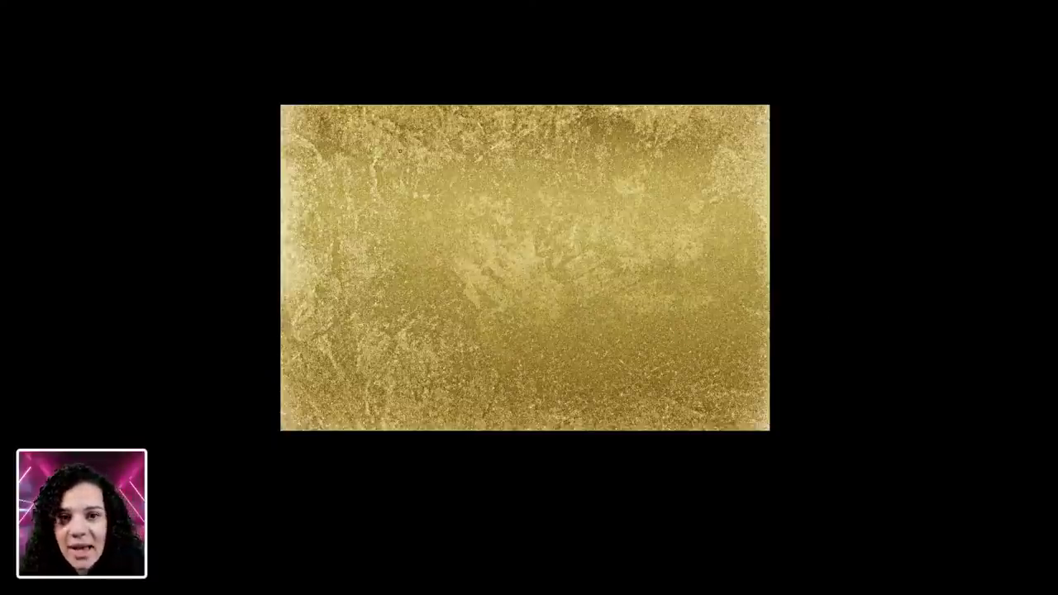
pyautogui.press('f')
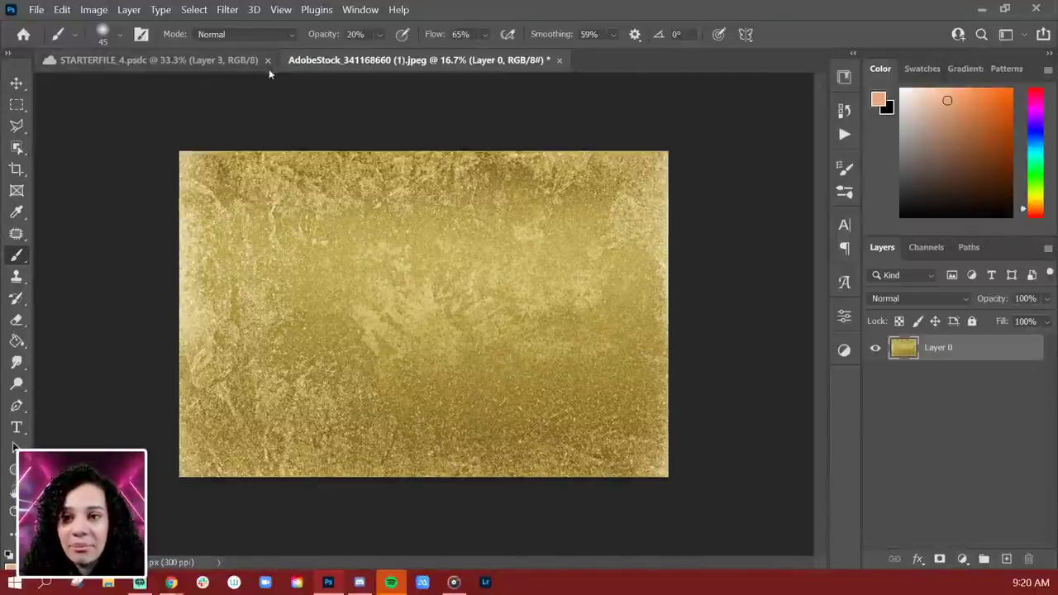
# - Copy the gold texture in again as hidden Layer 4, and clip Layer 3 to the trophy
pyautogui.moveTo(1003, 358); pyautogui.dragTo(430, 294)
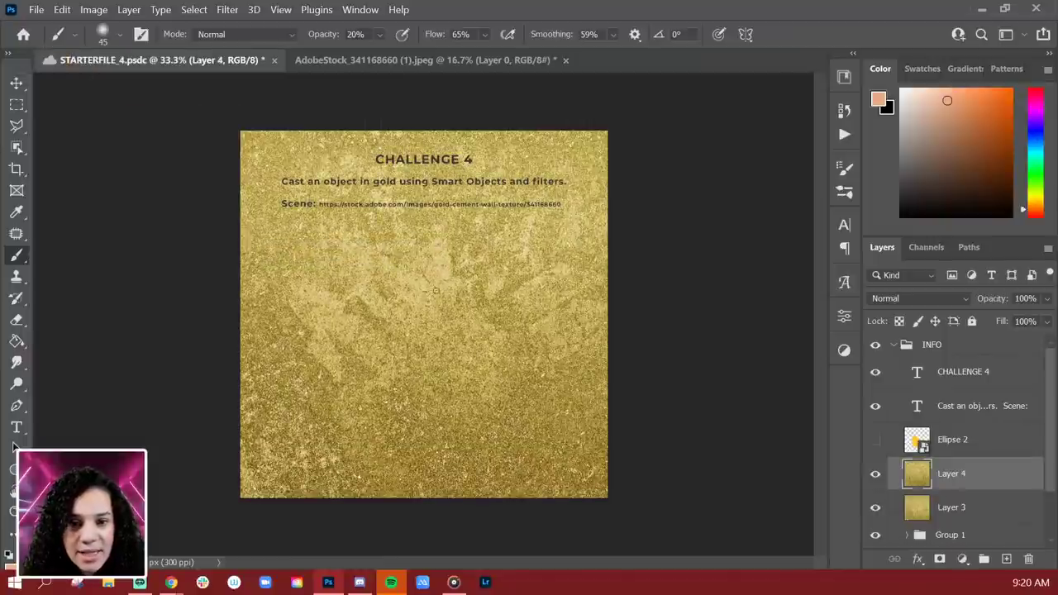
pyautogui.click(875, 474)
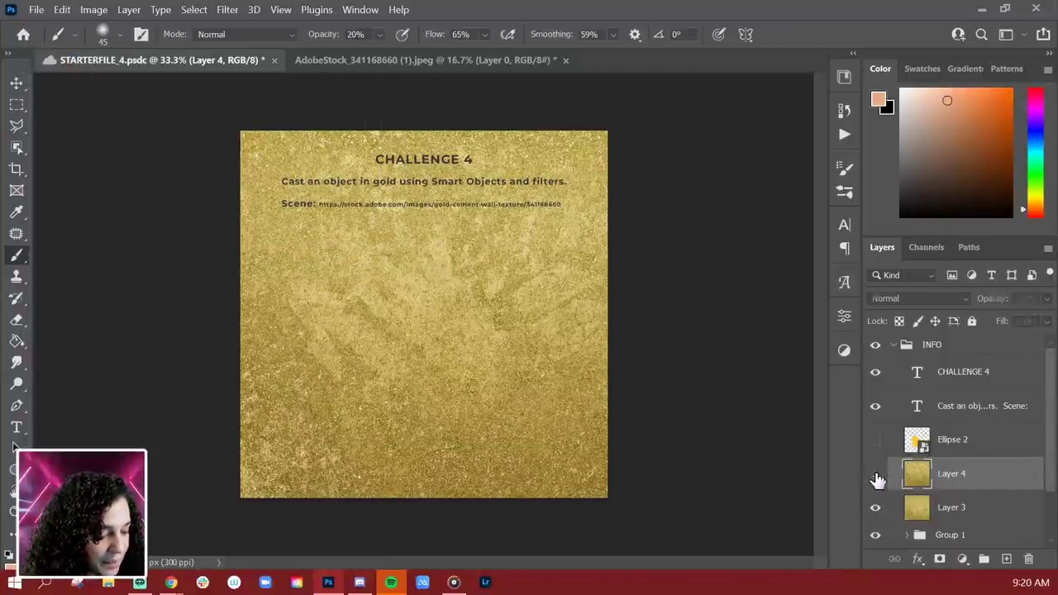
pyautogui.click(1015, 513)
pyautogui.rightClick(1010, 504)
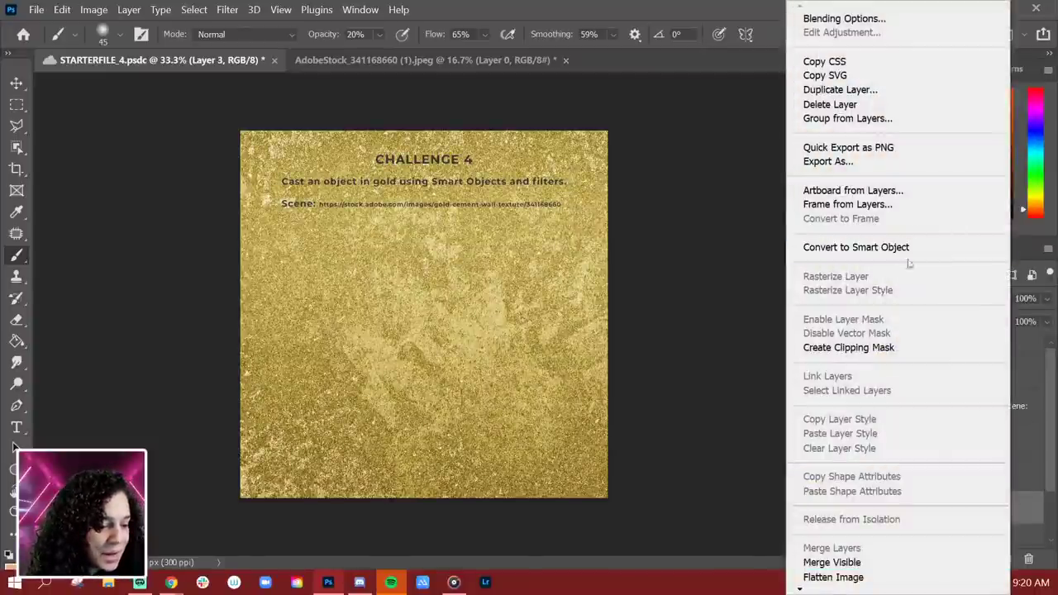
pyautogui.click(876, 347)
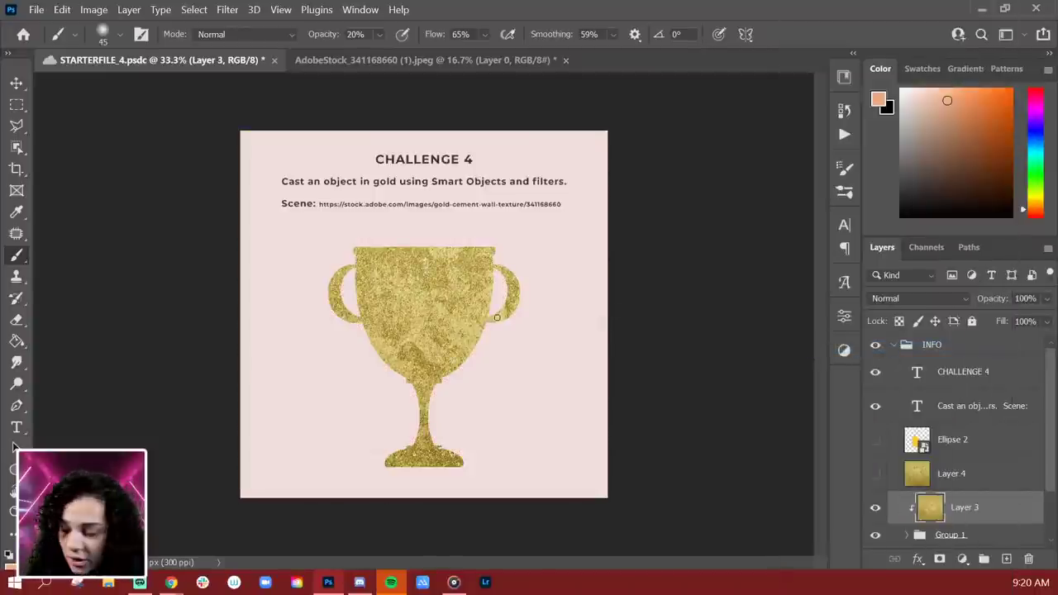
# - Transform Layer 3's texture to 37.72% scale, rotated -90°, and position it over the trophy
pyautogui.hotkey('ctrl', 't')
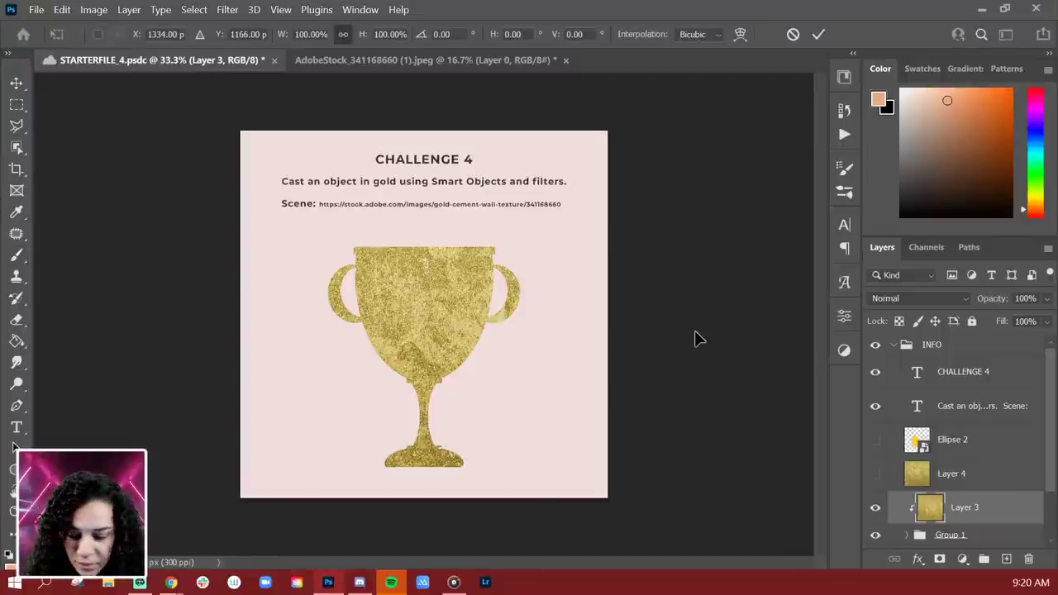
pyautogui.hotkey('ctrl', '-')
pyautogui.hotkey('ctrl', '-')
pyautogui.moveTo(698, 169); pyautogui.dragTo(389, 189)
pyautogui.moveTo(482, 378); pyautogui.dragTo(453, 373)
pyautogui.hotkey('ctrl', '+')
pyautogui.hotkey('ctrl', '+')
pyautogui.hotkey('ctrl', '+')
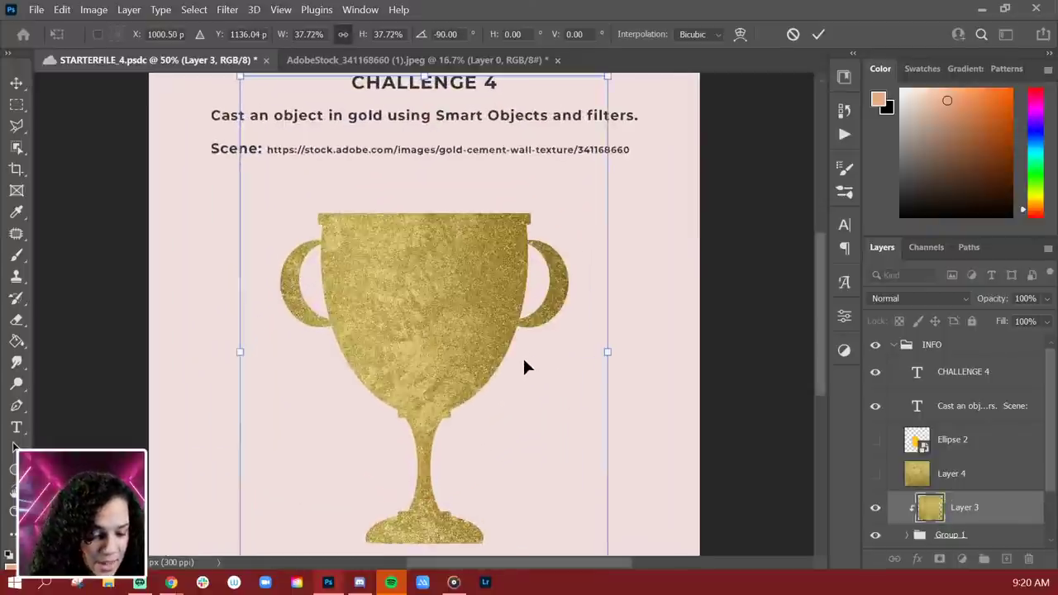
pyautogui.moveTo(538, 338); pyautogui.dragTo(499, 334)
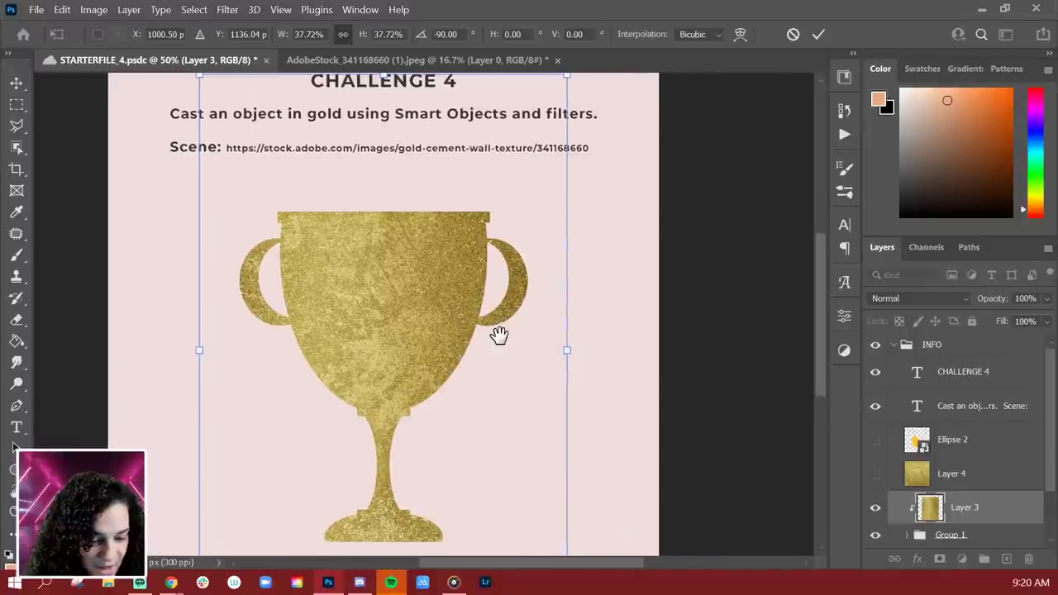
pyautogui.moveTo(419, 319); pyautogui.dragTo(431, 318)
pyautogui.press('Return')
pyautogui.press('b')
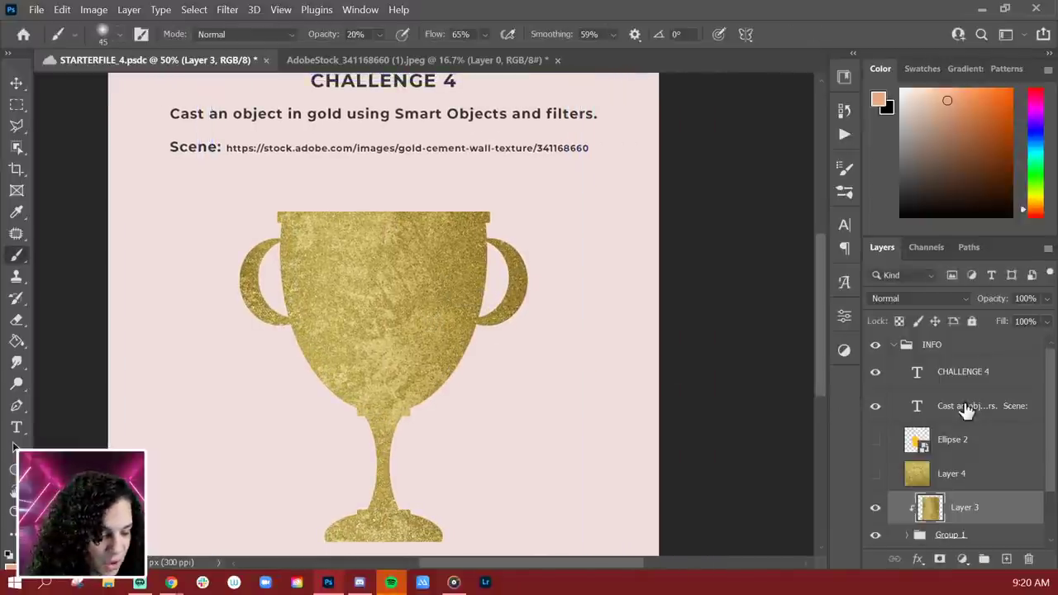
# - Try Layer 3's blend modes from Darken through Screen, comparing Overlay and Soft Light
pyautogui.click(931, 303)
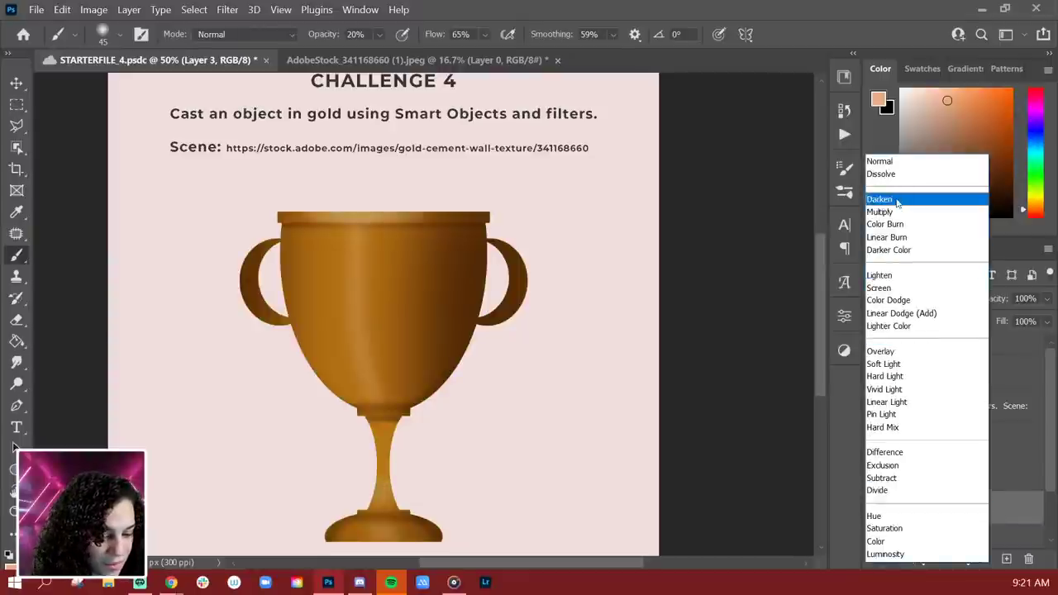
pyautogui.click(897, 200)
pyautogui.press('Down')
pyautogui.press('Down')
pyautogui.press('Down')
pyautogui.press('Down')
pyautogui.press('Down')
pyautogui.press('Down')
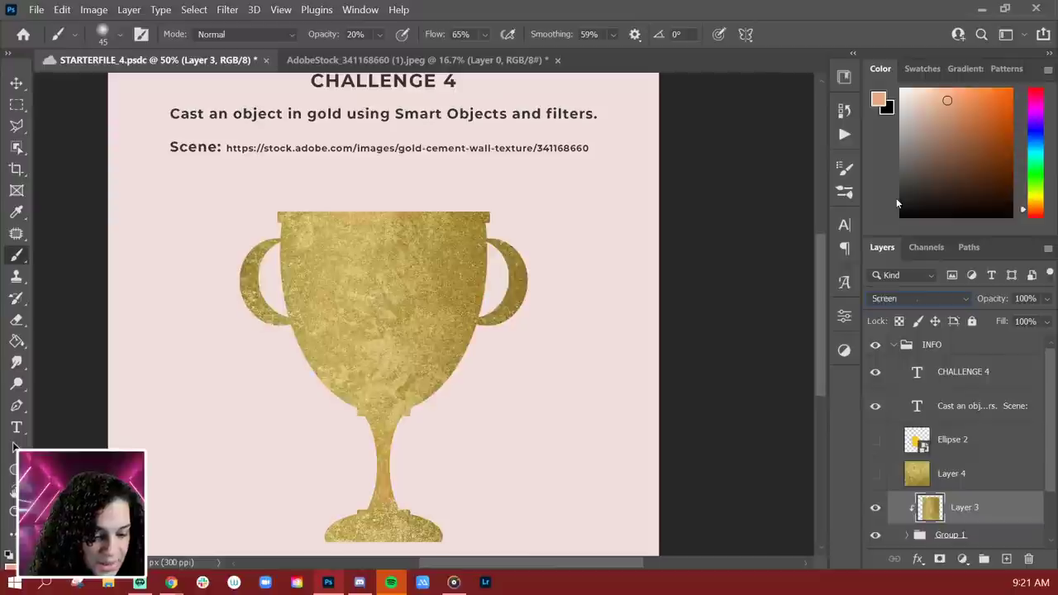
pyautogui.press('Down')
pyautogui.press('Down')
pyautogui.press('Down')
pyautogui.press('Down')
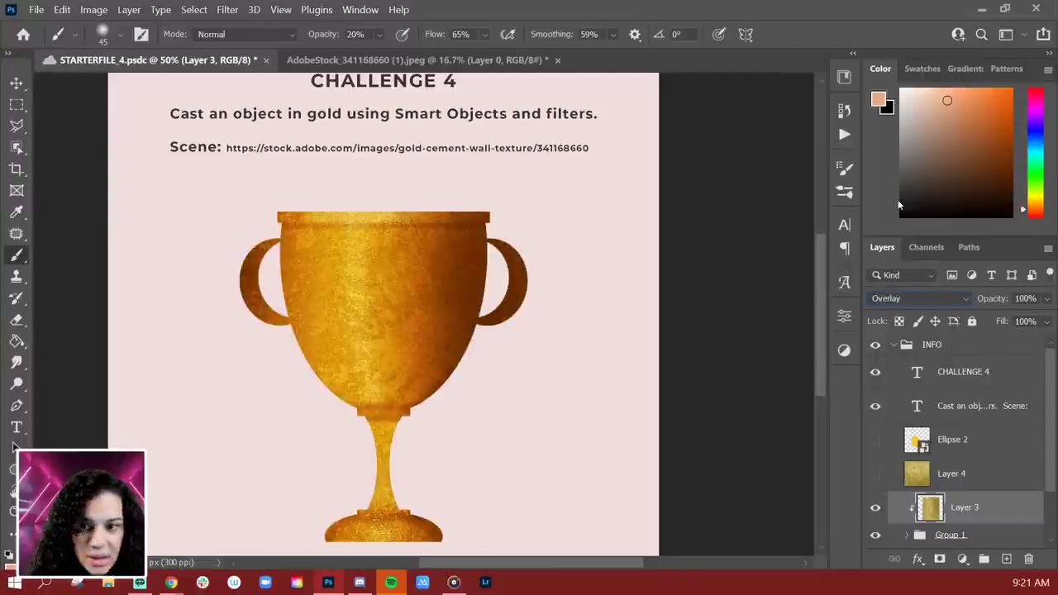
pyautogui.press('Down')
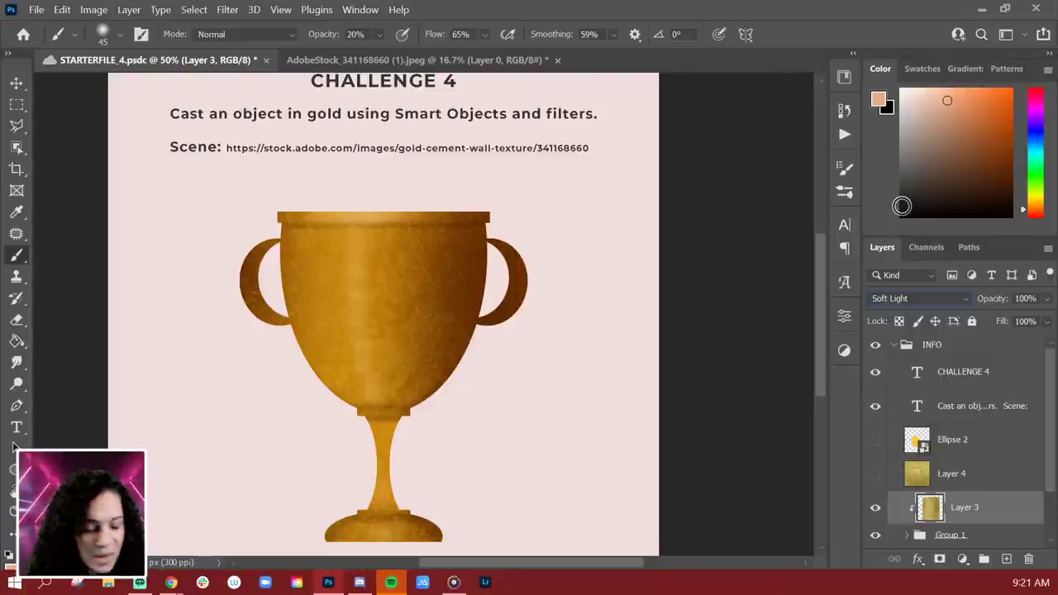
pyautogui.press('Up')
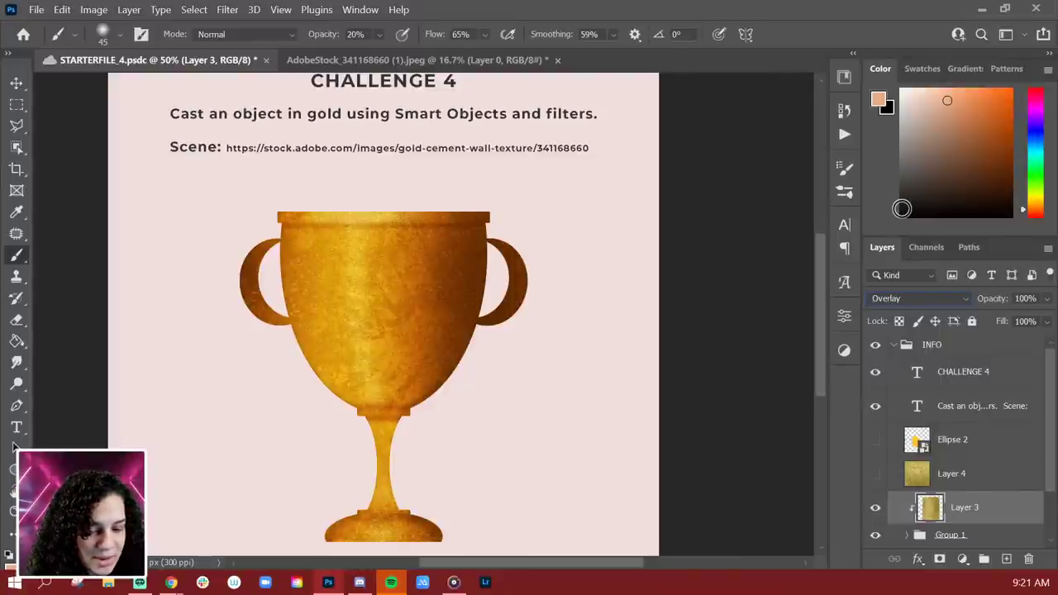
pyautogui.press('Down')
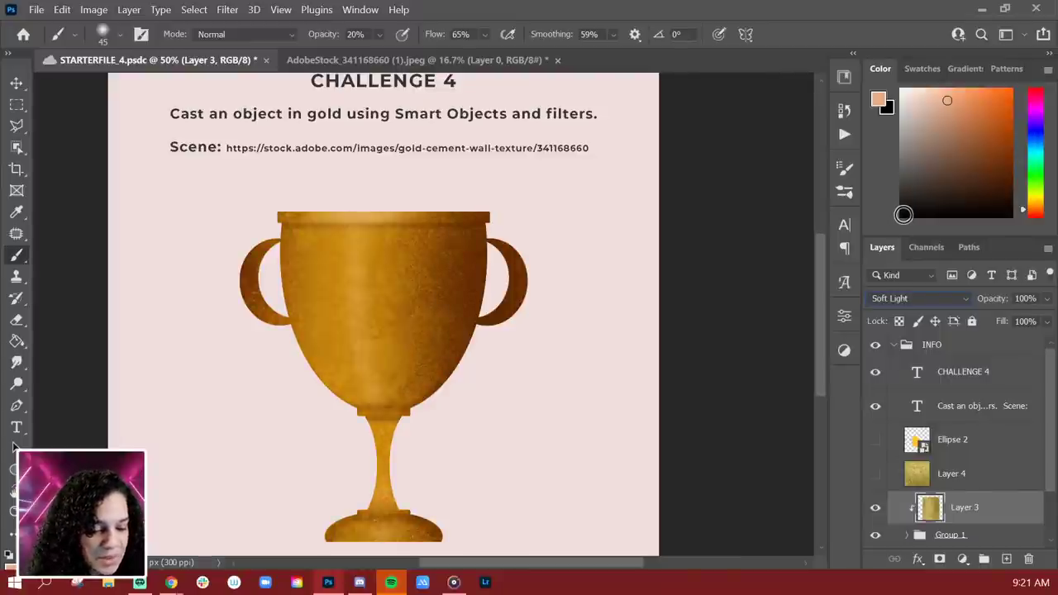
pyautogui.press('Up')
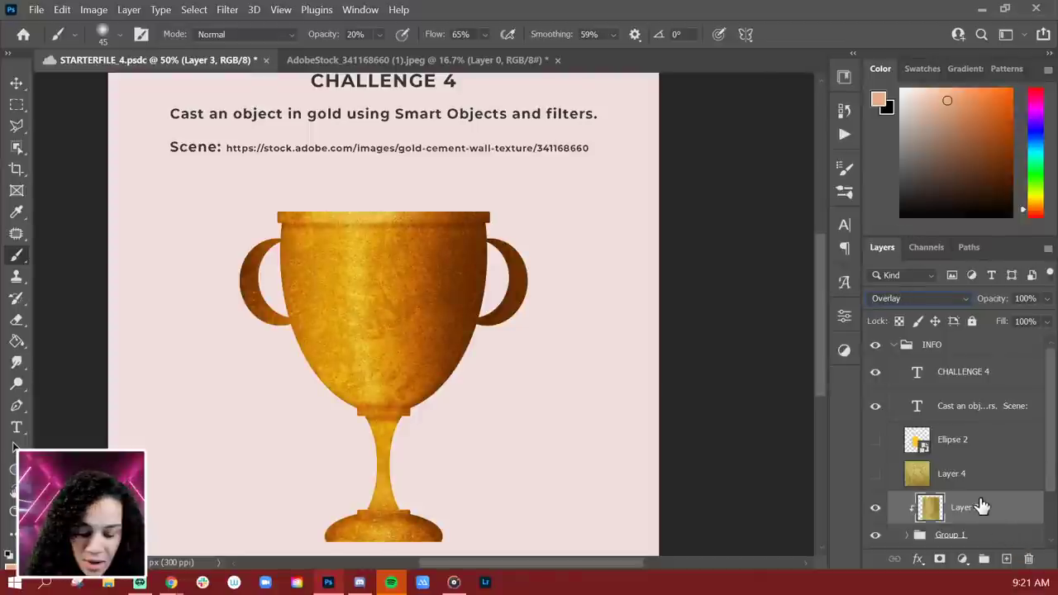
# - Preview Linear Light through Hue modes, then settle Layer 3 on Soft Light
pyautogui.press('Down')
pyautogui.press('Down')
pyautogui.press('Down')
pyautogui.press('Down')
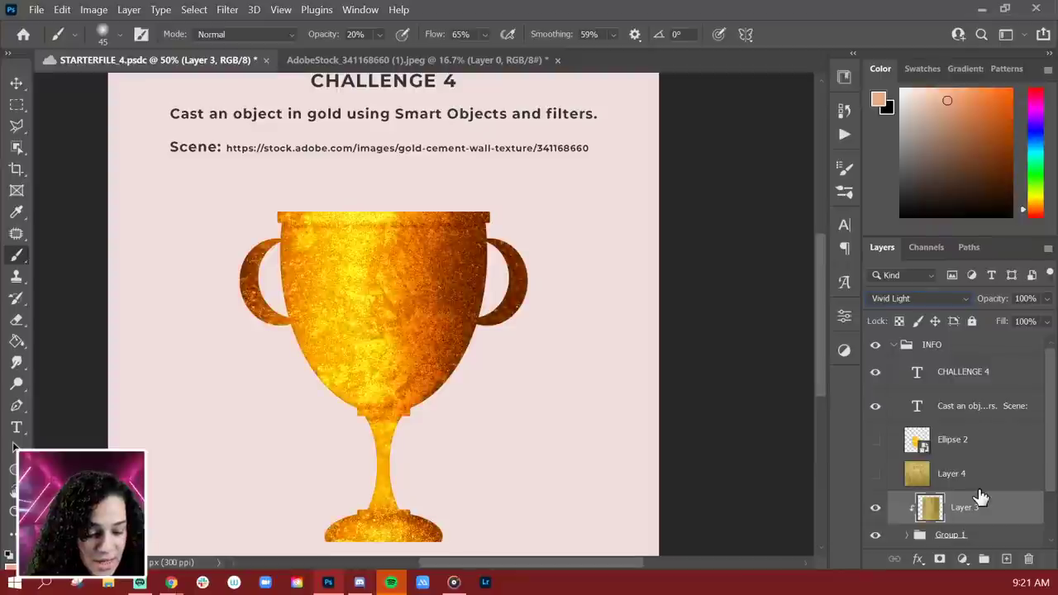
pyautogui.press('Down')
pyautogui.press('Down')
pyautogui.press('Down')
pyautogui.press('Down')
pyautogui.press('Down')
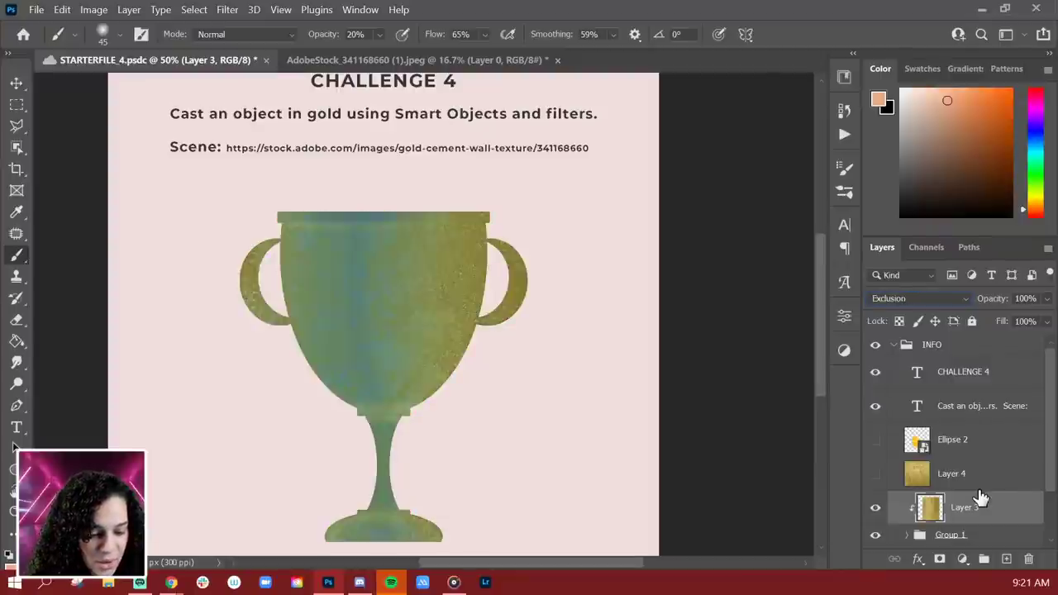
pyautogui.press('Down')
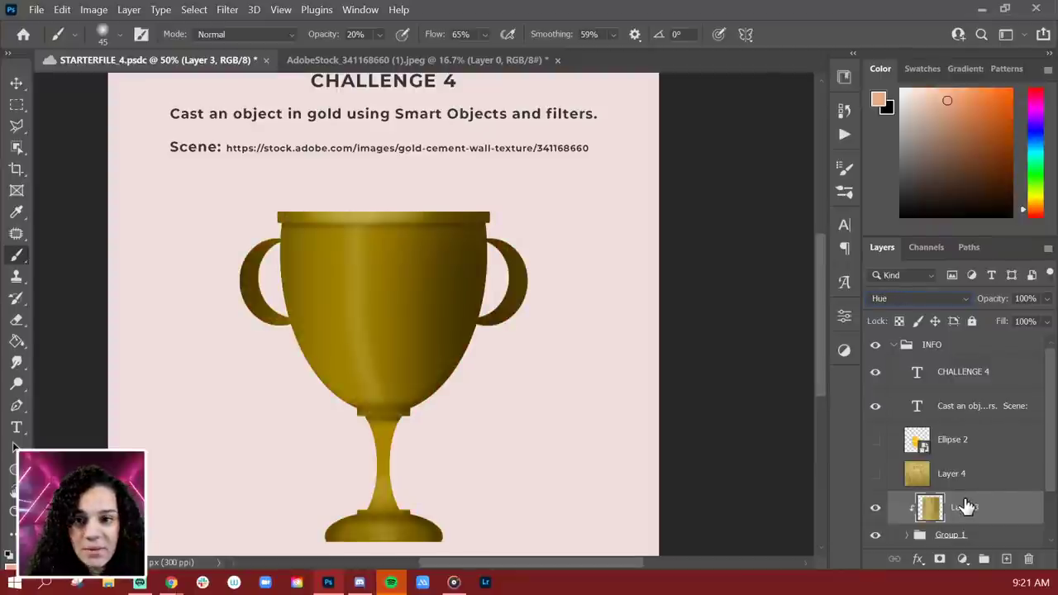
pyautogui.press('Down')
pyautogui.press('Up')
pyautogui.press('Up')
pyautogui.press('Up')
pyautogui.press('Up')
pyautogui.press('Up')
pyautogui.press('Up')
pyautogui.press('Up')
pyautogui.press('Up')
pyautogui.press('Up')
pyautogui.press('Up')
pyautogui.press('Up')
pyautogui.press('Up')
pyautogui.press('Up')
pyautogui.press('Up')
pyautogui.press('Up')
pyautogui.press('Up')
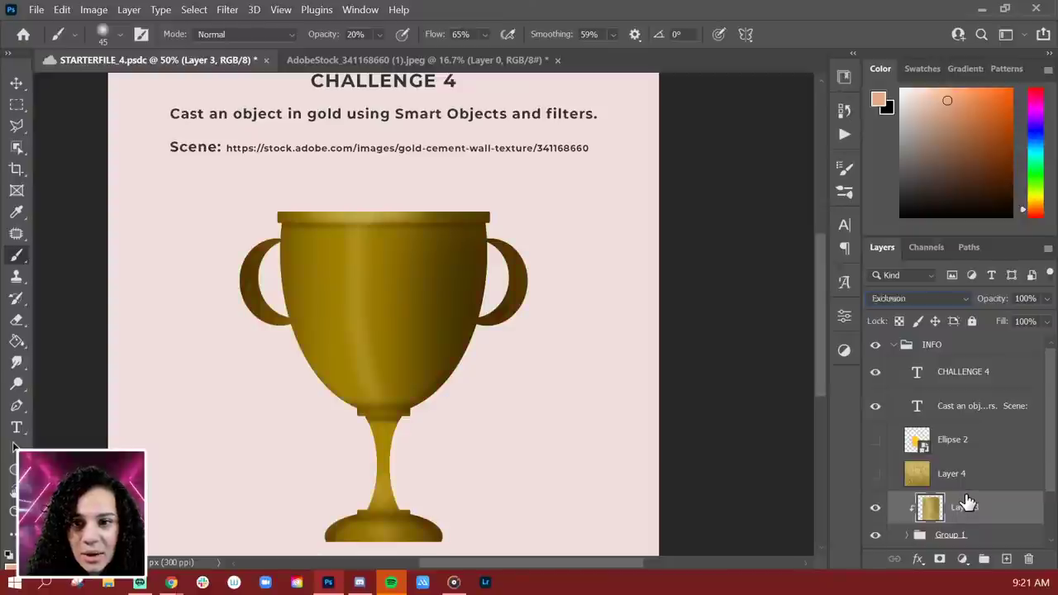
pyautogui.press('Down')
pyautogui.press('Down')
pyautogui.press('Down')
pyautogui.press('Down')
pyautogui.press('Down')
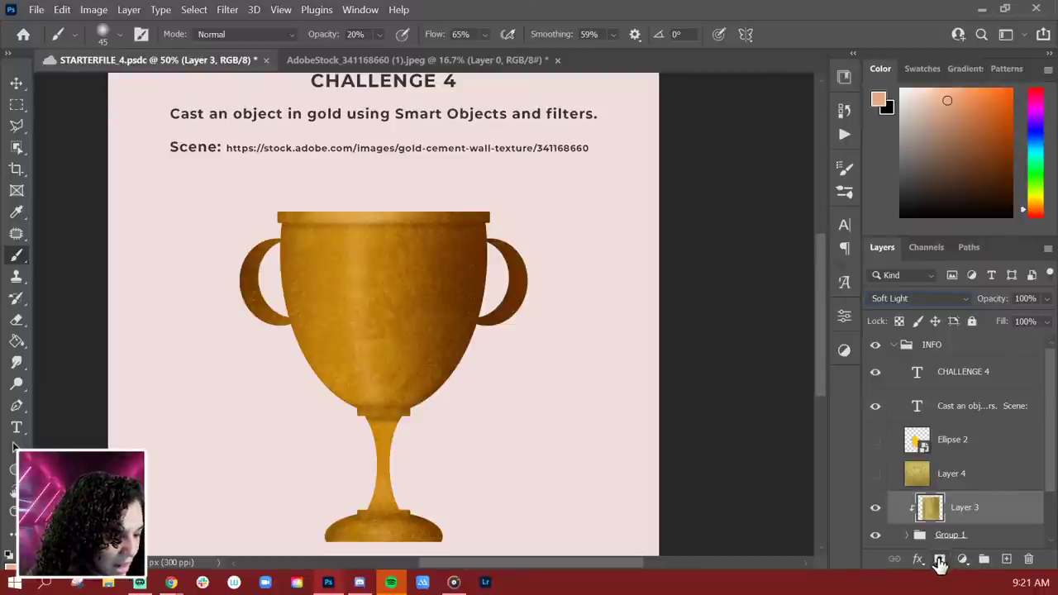
pyautogui.moveTo(557, 338); pyautogui.dragTo(548, 304)
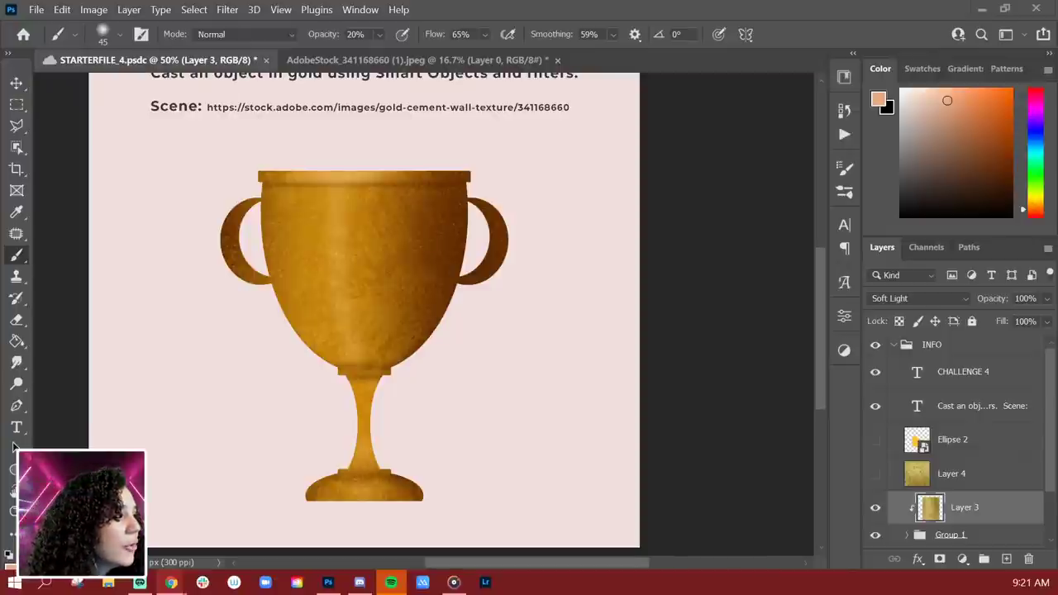
pyautogui.hotkey('alt', 'Tab')
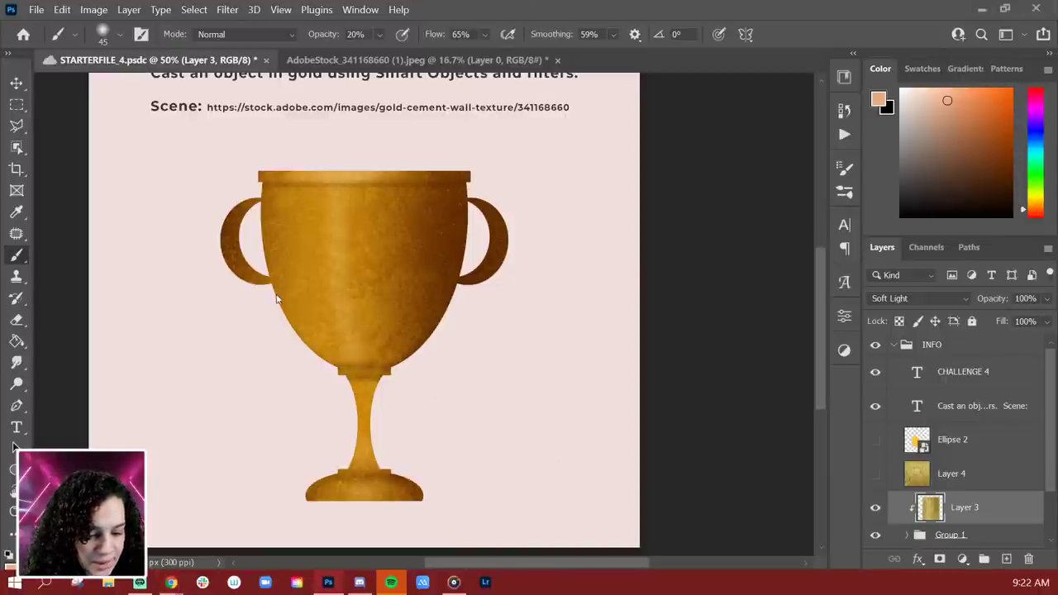
# - Place the gold texture and the crinkled gold-foil texture, then hide both layers
pyautogui.press('Return')
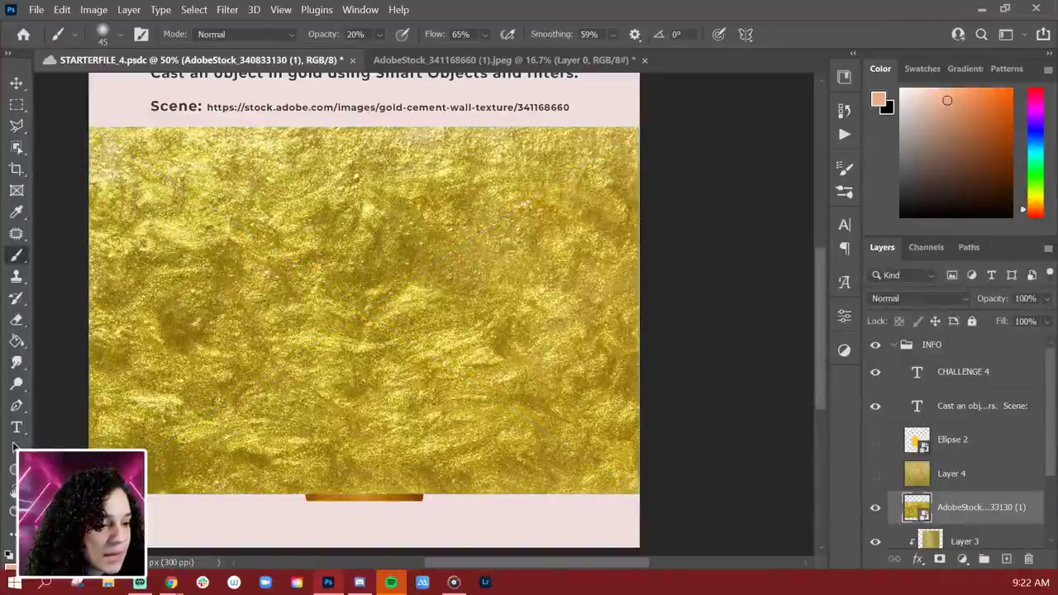
pyautogui.moveTo(503, 28); pyautogui.dragTo(314, 316)
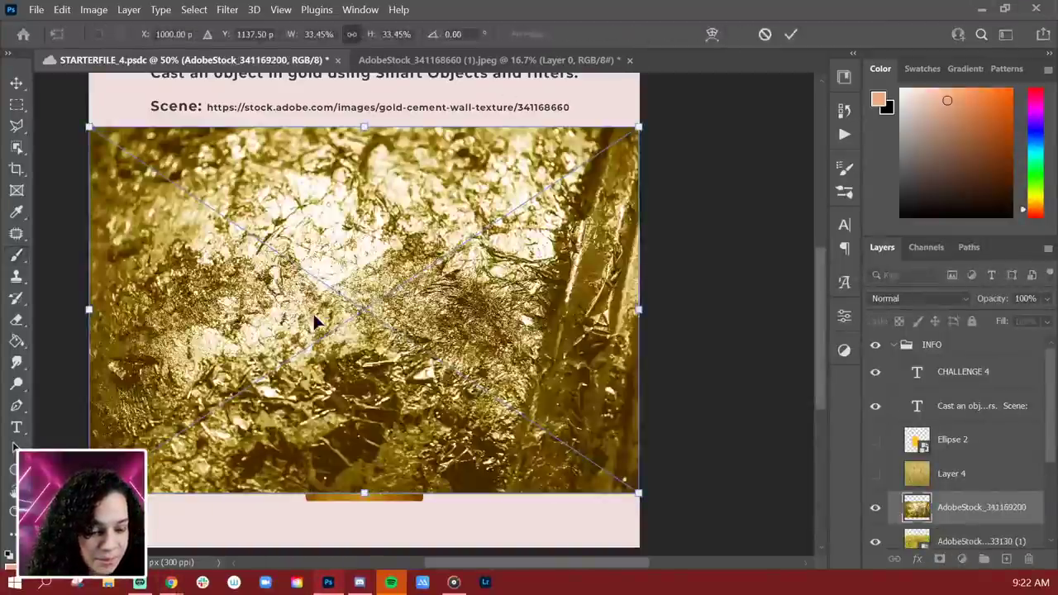
pyautogui.press('Return')
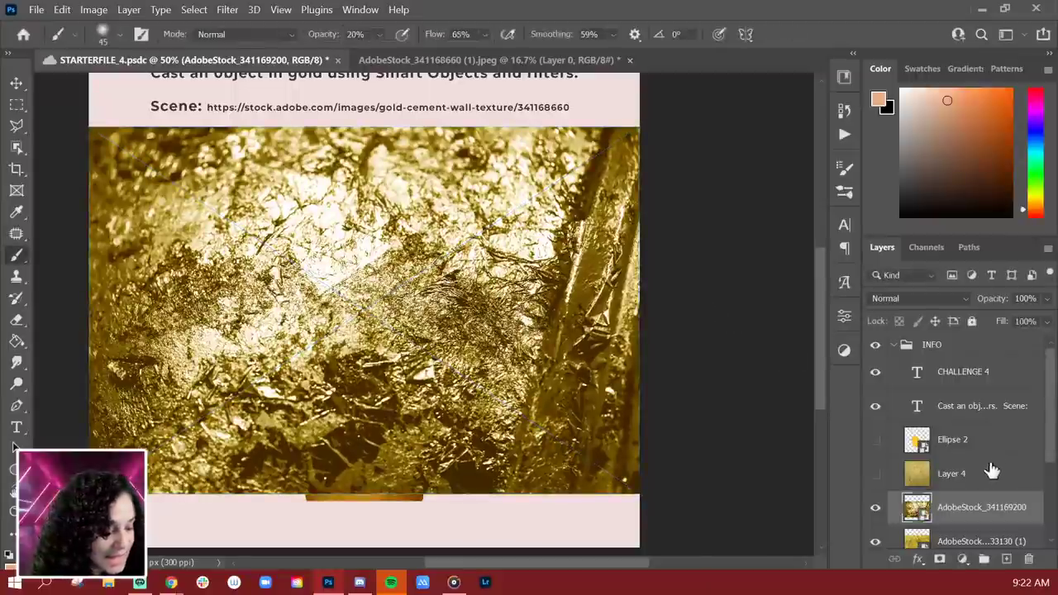
pyautogui.click(875, 506)
pyautogui.click(875, 540)
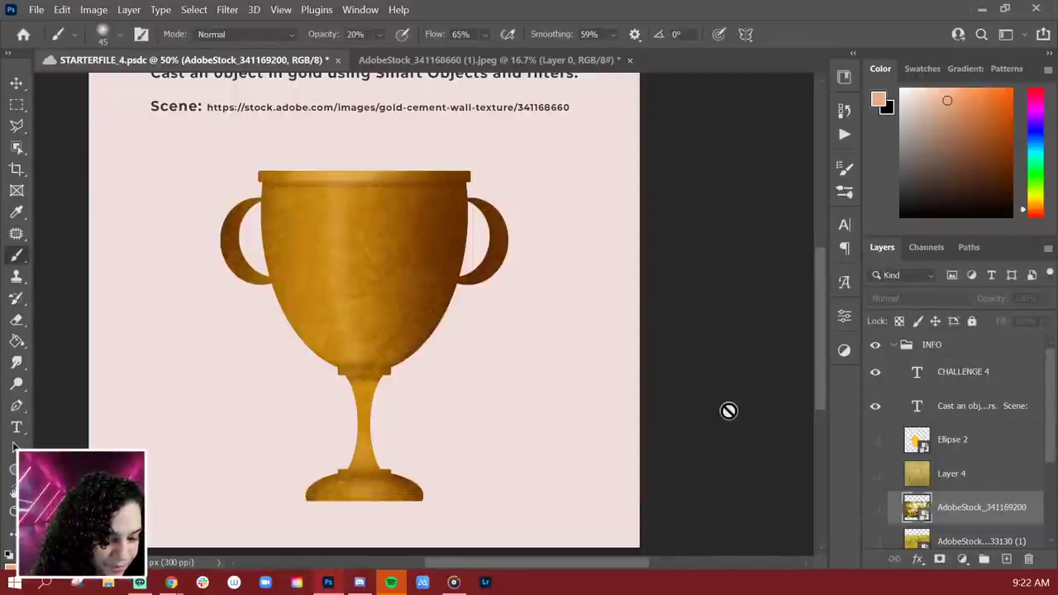
# - Move the crinkled foil layer below the other, show it, and clip it to the goblet
pyautogui.scroll(-1, 965, 504)
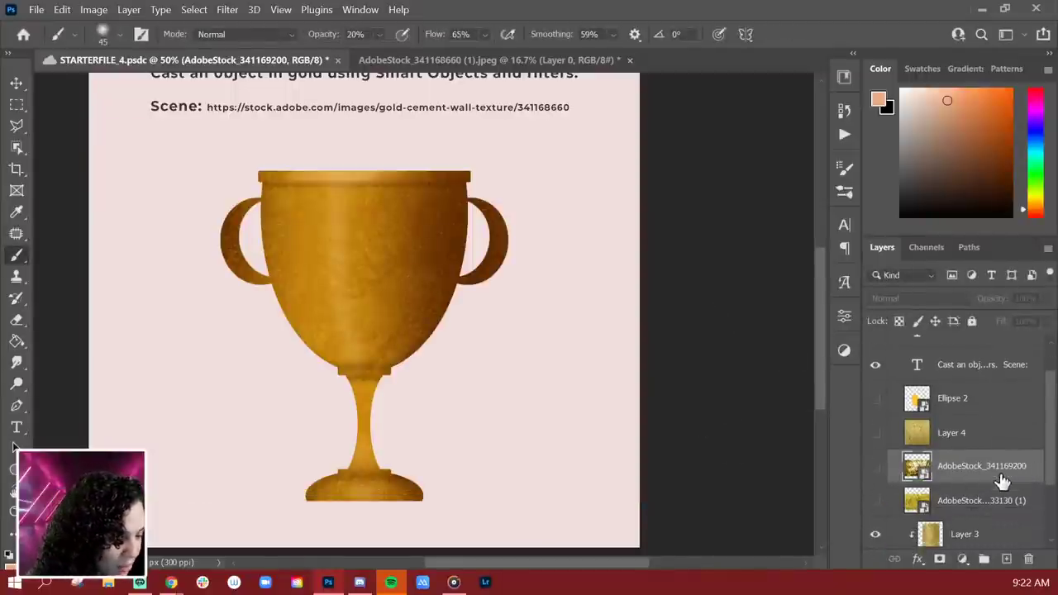
pyautogui.scroll(-2, 979, 504)
pyautogui.moveTo(984, 433); pyautogui.dragTo(979, 477)
pyautogui.click(875, 458)
pyautogui.rightClick(979, 459)
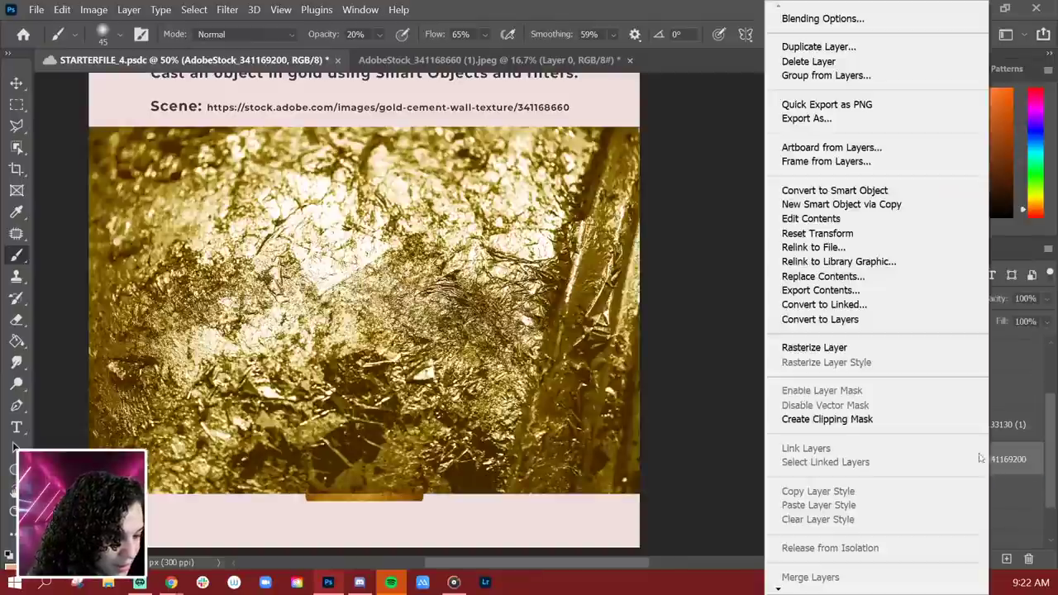
pyautogui.click(826, 418)
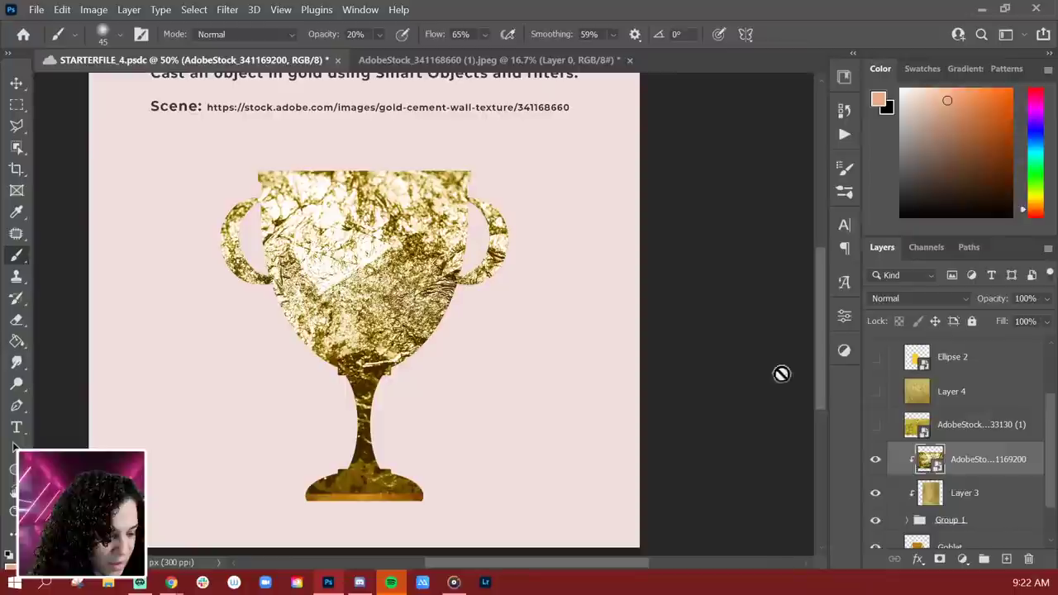
# - Rotate the crinkled foil -90° and scale it down to fit the goblet's height and width
pyautogui.hotkey('ctrl', 't')
pyautogui.moveTo(706, 170); pyautogui.dragTo(371, 156)
pyautogui.scroll(-5, 559, 361)
pyautogui.moveTo(444, 306)
pyautogui.mouseDown()
pyautogui.moveTo(417, 289)
pyautogui.moveTo(374, 224)
pyautogui.moveTo(413, 300)
pyautogui.moveTo(517, 312)
pyautogui.moveTo(423, 304)
pyautogui.mouseUp()
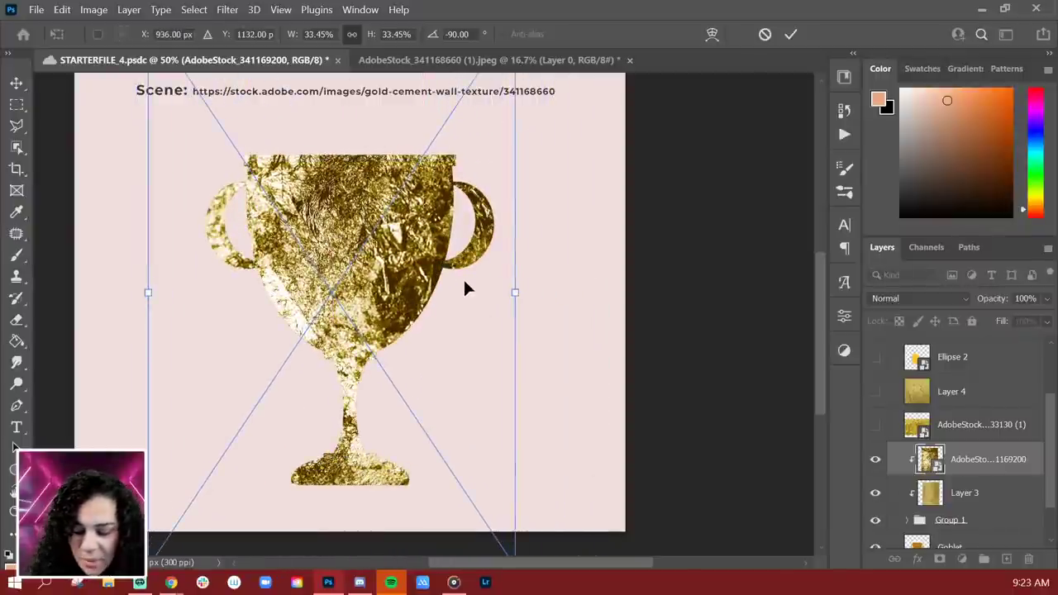
pyautogui.hotkey('ctrl', '-')
pyautogui.hotkey('ctrl', '-')
pyautogui.moveTo(504, 202); pyautogui.dragTo(506, 262)
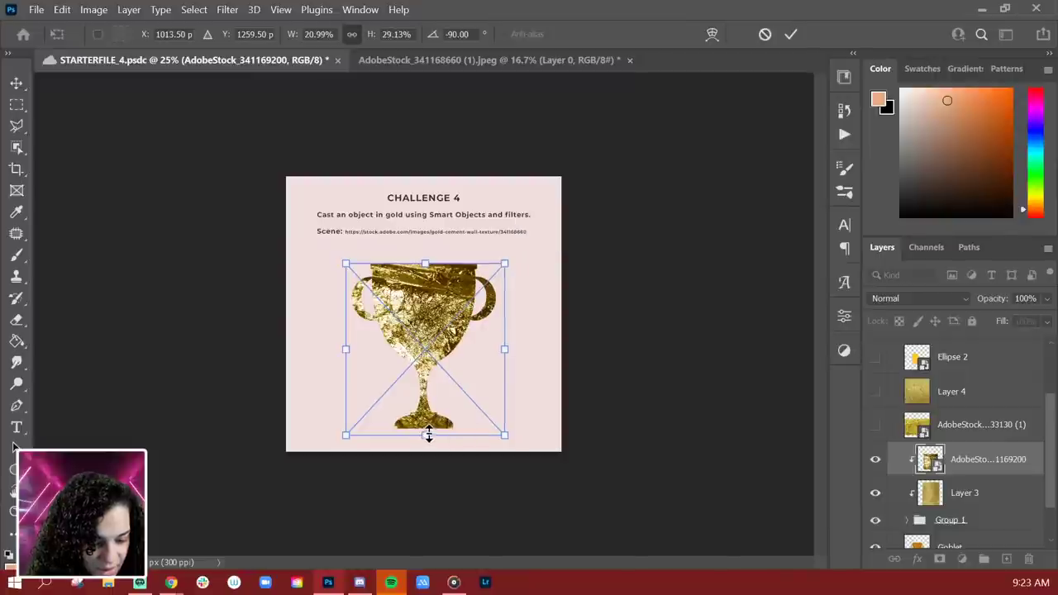
pyautogui.moveTo(426, 434); pyautogui.dragTo(429, 427)
pyautogui.moveTo(504, 346); pyautogui.dragTo(494, 347)
pyautogui.moveTo(350, 345); pyautogui.dragTo(349, 347)
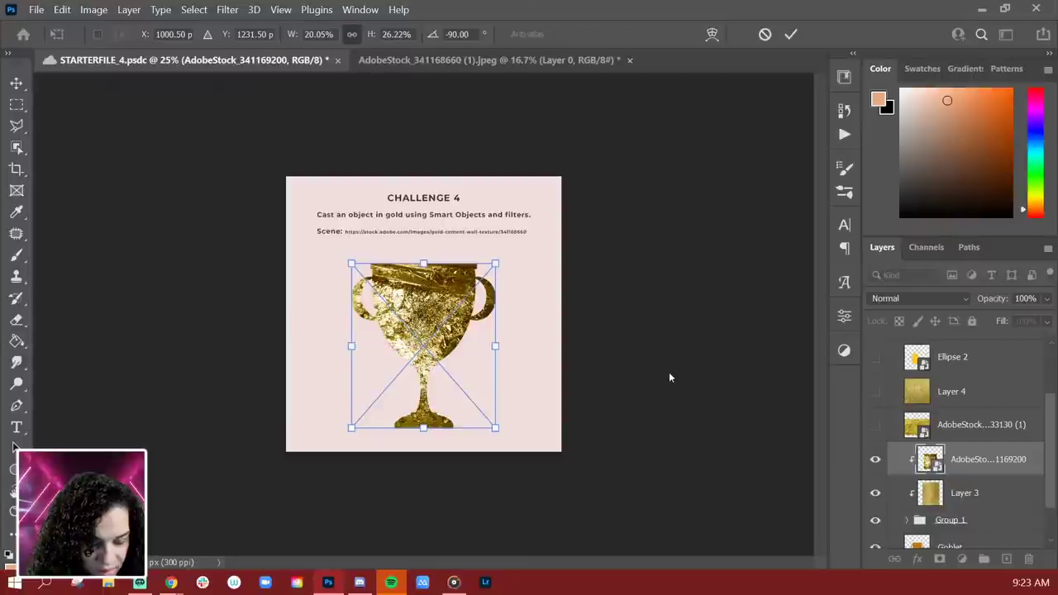
pyautogui.press('Return')
pyautogui.press('b')
pyautogui.hotkey('ctrl', '+')
pyautogui.hotkey('ctrl', '+')
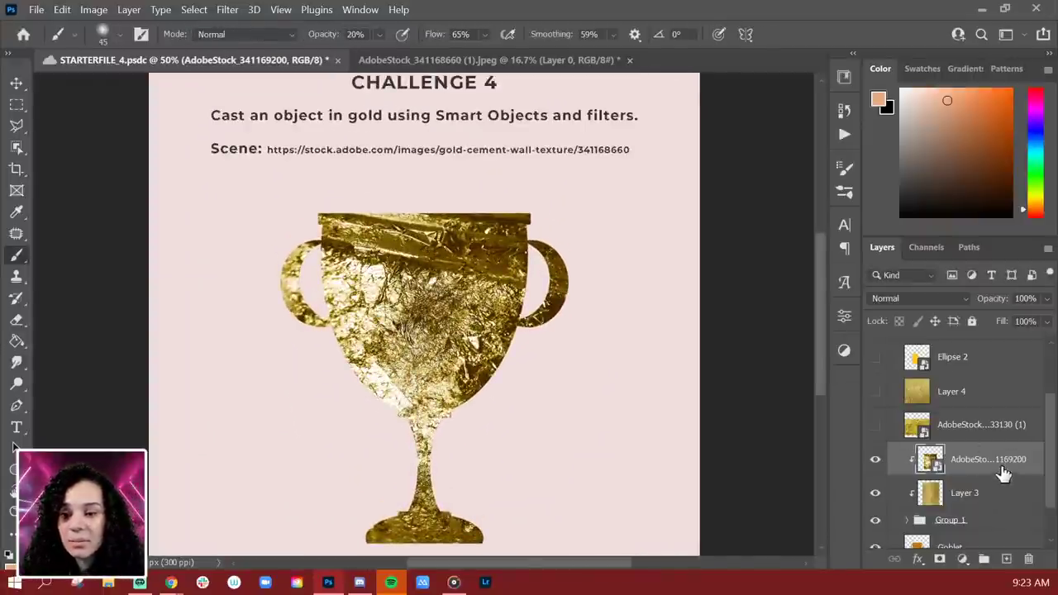
# - Cycle the crinkled foil's blend modes from Linear Burn through Divide, finishing on Overlay
pyautogui.rightClick(1013, 461)
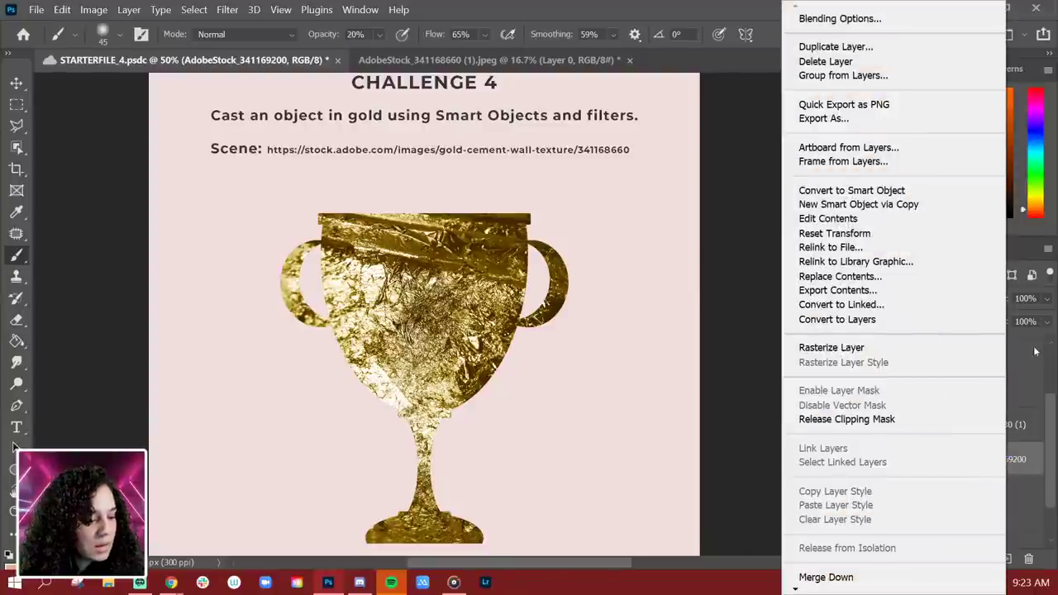
pyautogui.click(1032, 364)
pyautogui.click(905, 299)
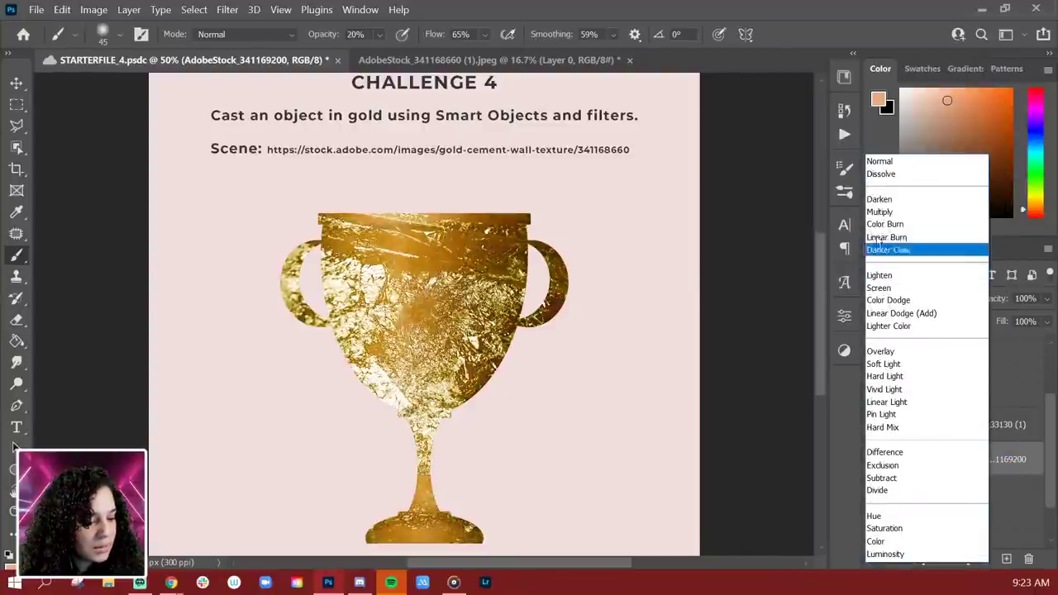
pyautogui.click(950, 244)
pyautogui.press('Down')
pyautogui.press('Down')
pyautogui.press('Down')
pyautogui.press('Down')
pyautogui.press('Down')
pyautogui.press('Down')
pyautogui.press('Down')
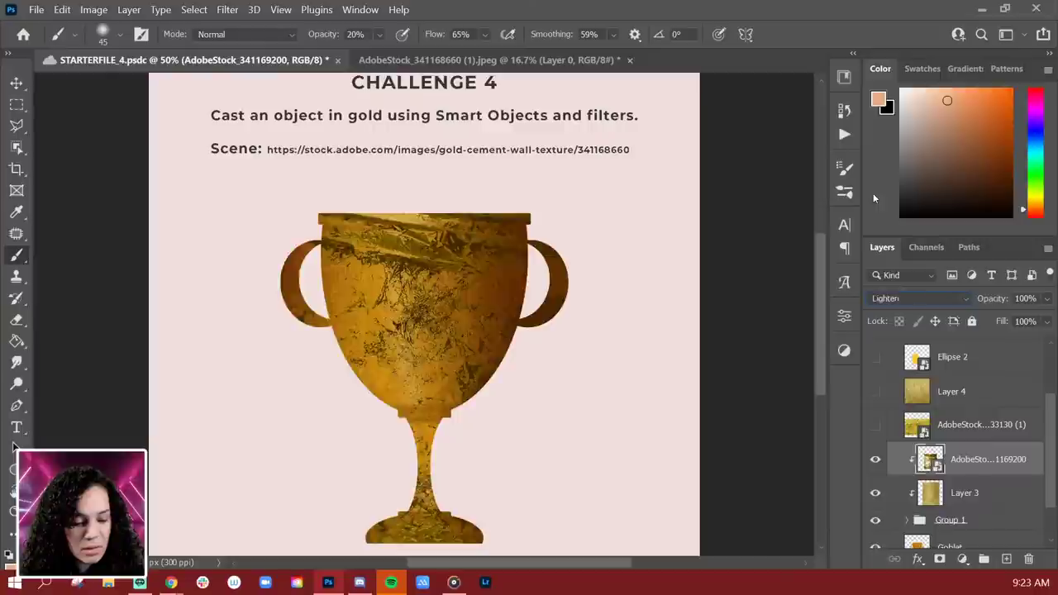
pyautogui.press('Down')
pyautogui.press('Down')
pyautogui.press('Down')
pyautogui.press('Down')
pyautogui.press('Down')
pyautogui.press('Down')
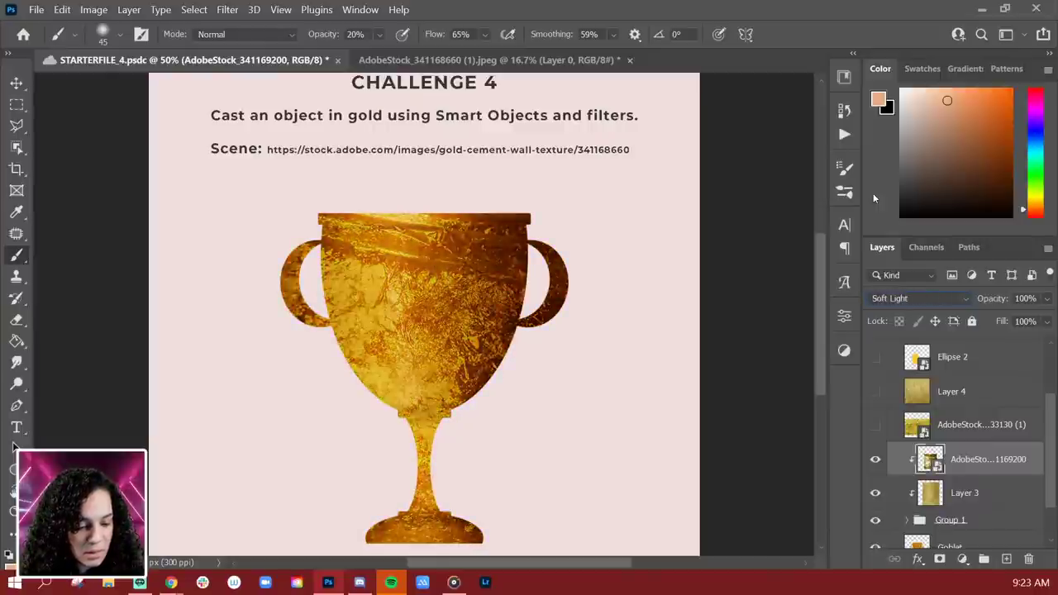
pyautogui.press('Down')
pyautogui.press('Down')
pyautogui.press('Down')
pyautogui.press('Down')
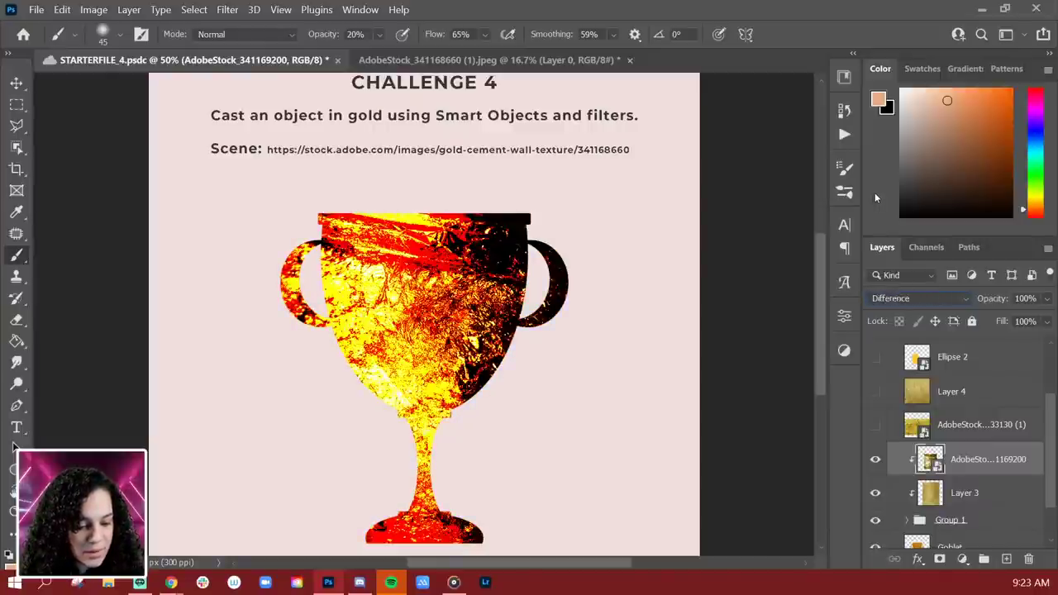
pyautogui.press('Up')
pyautogui.press('Up')
pyautogui.press('Up')
pyautogui.press('Up')
pyautogui.press('Up')
pyautogui.press('Up')
pyautogui.press('Up')
pyautogui.press('Up')
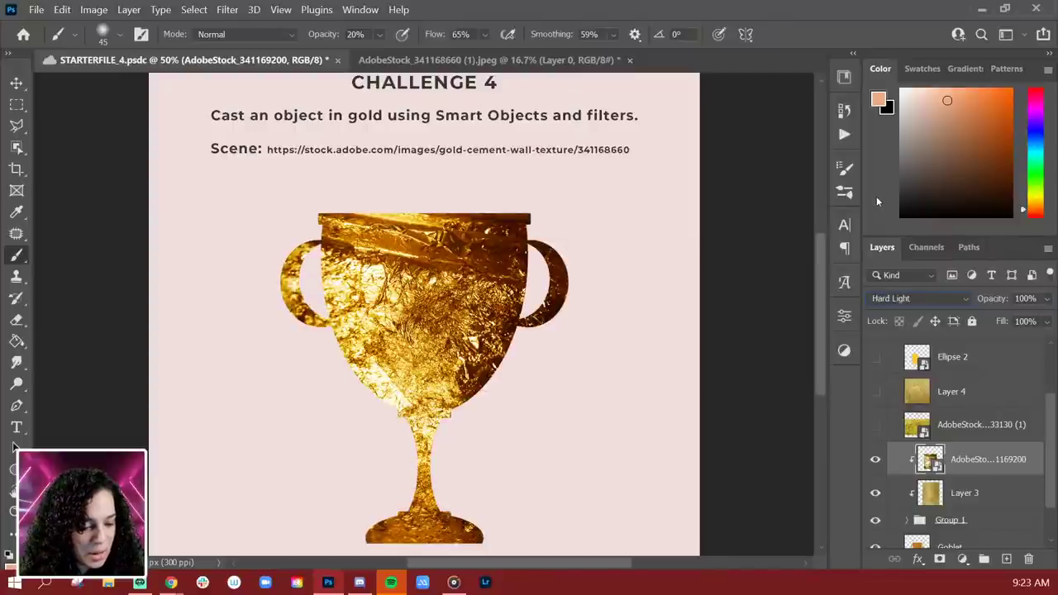
pyautogui.press('Up')
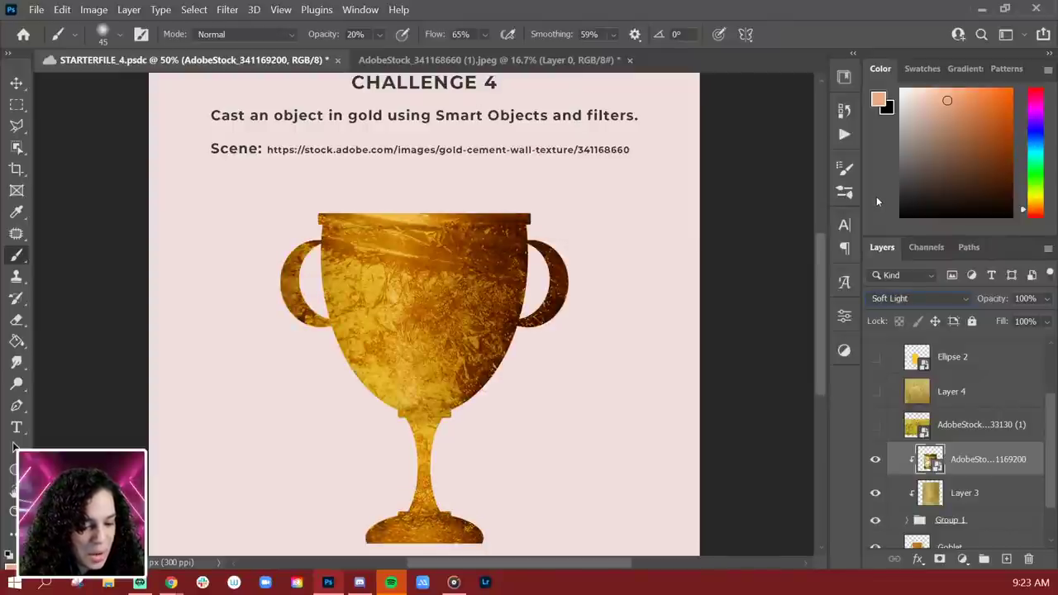
pyautogui.press('Up')
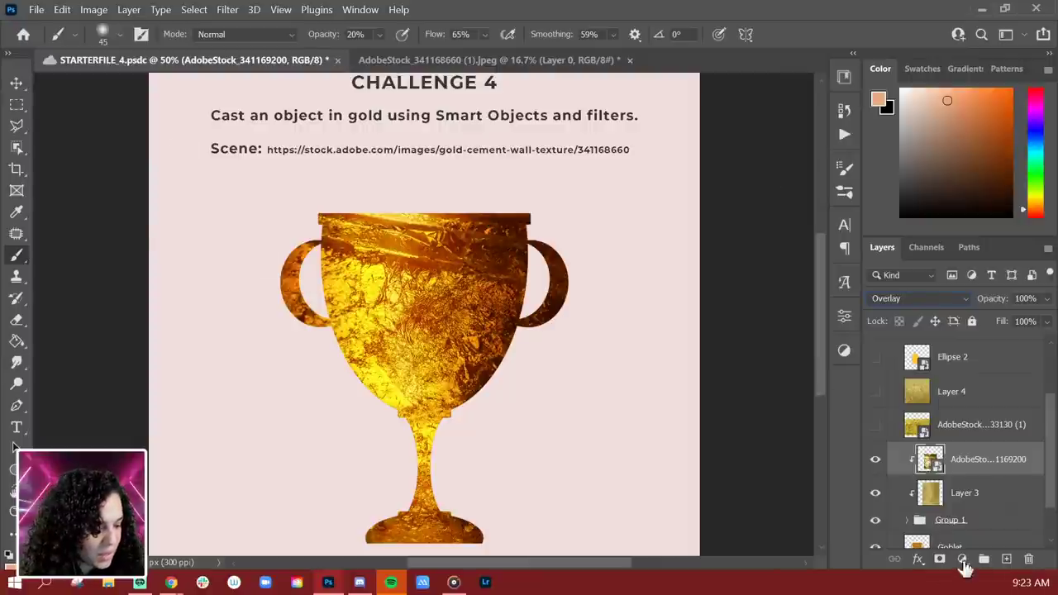
# - Add a layer mask and paint black with a large 100% Soft Round brush over the bowl and stem
pyautogui.click(939, 560)
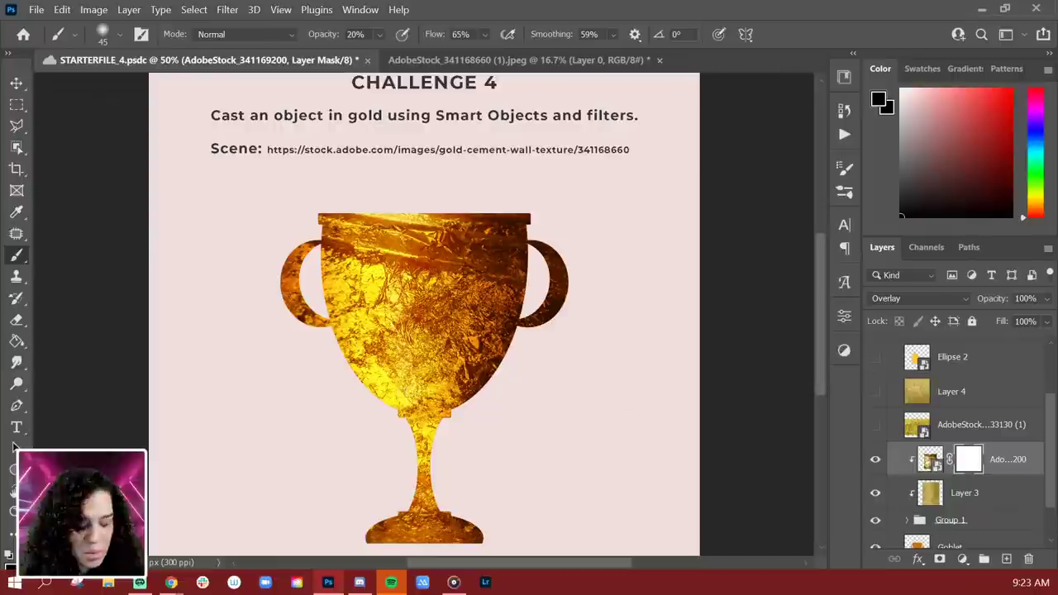
pyautogui.rightClick(505, 309)
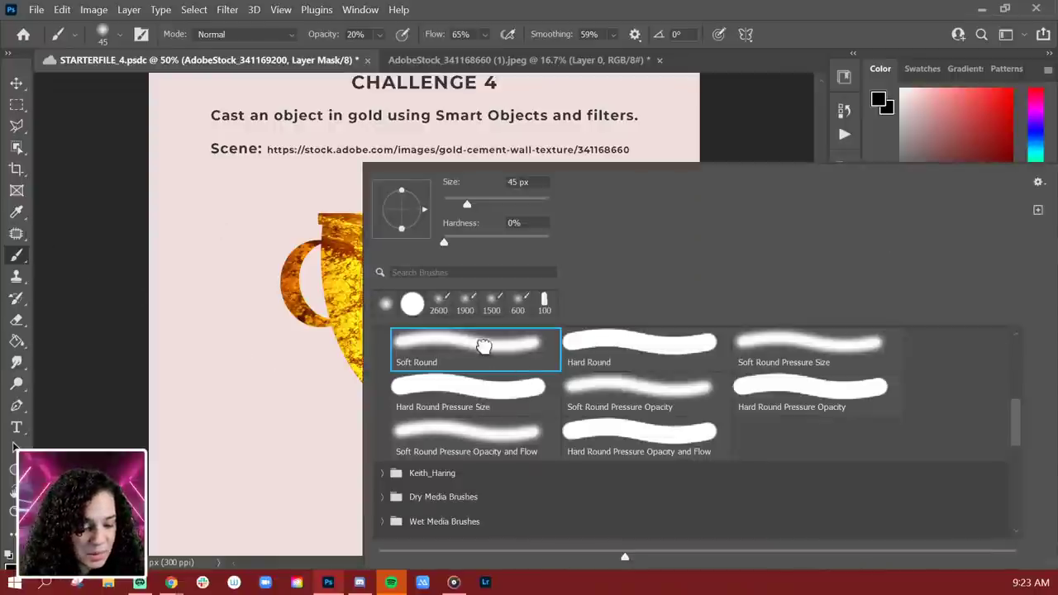
pyautogui.click(784, 137)
pyautogui.press(']')
pyautogui.press(']')
pyautogui.press(']')
pyautogui.press(']')
pyautogui.press(']')
pyautogui.press(']')
pyautogui.press(']')
pyautogui.press(']')
pyautogui.press(']')
pyautogui.press(']')
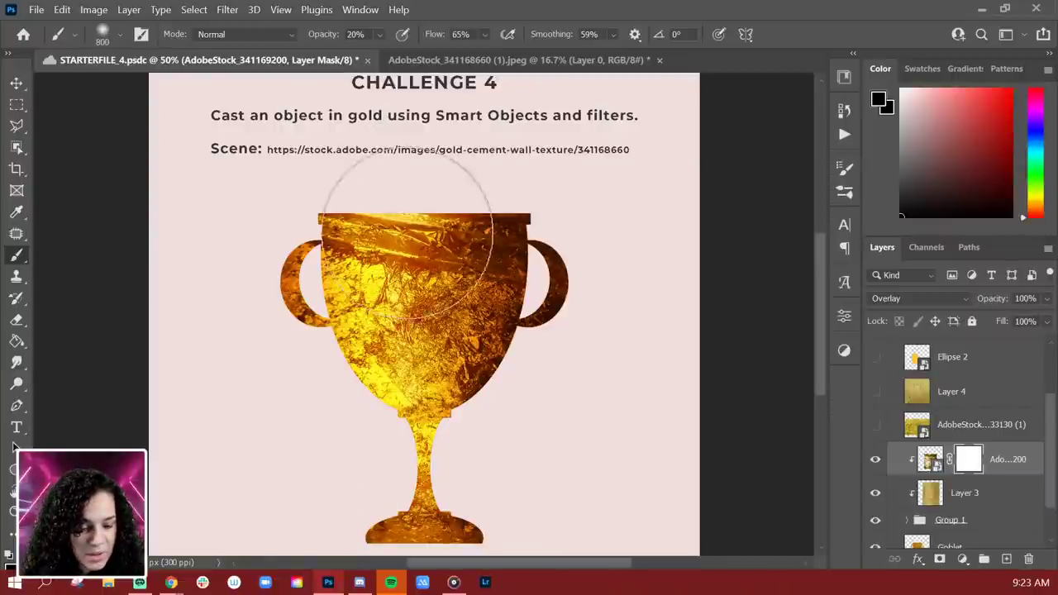
pyautogui.press('0')
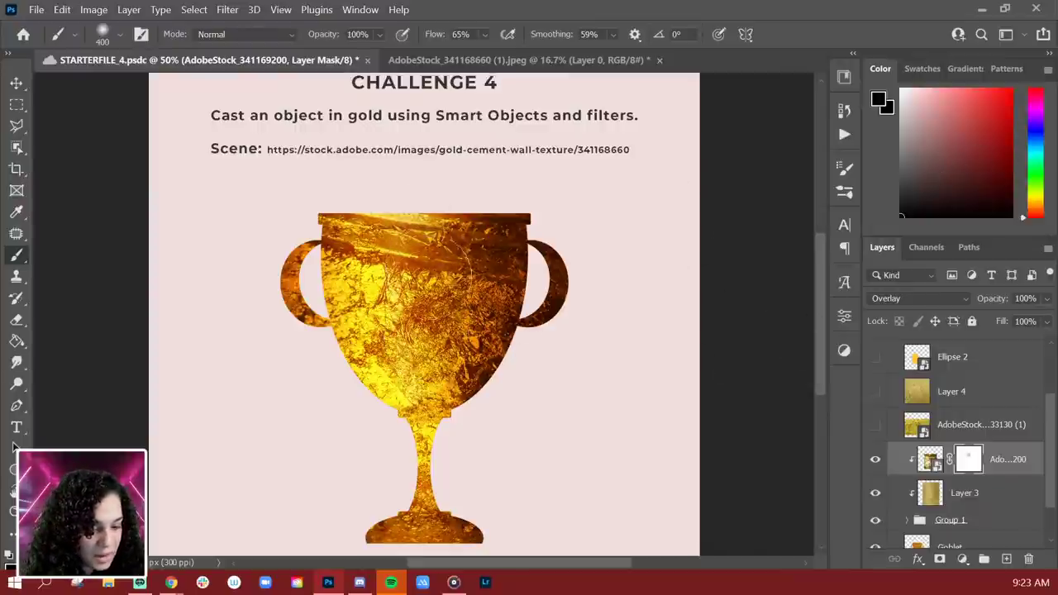
pyautogui.moveTo(426, 235); pyautogui.dragTo(409, 318)
pyautogui.moveTo(432, 403)
pyautogui.mouseDown()
pyautogui.moveTo(437, 448)
pyautogui.moveTo(409, 331)
pyautogui.moveTo(385, 401)
pyautogui.moveTo(415, 432)
pyautogui.moveTo(401, 444)
pyautogui.moveTo(409, 546)
pyautogui.moveTo(418, 301)
pyautogui.moveTo(398, 248)
pyautogui.moveTo(381, 272)
pyautogui.moveTo(327, 285)
pyautogui.mouseUp()
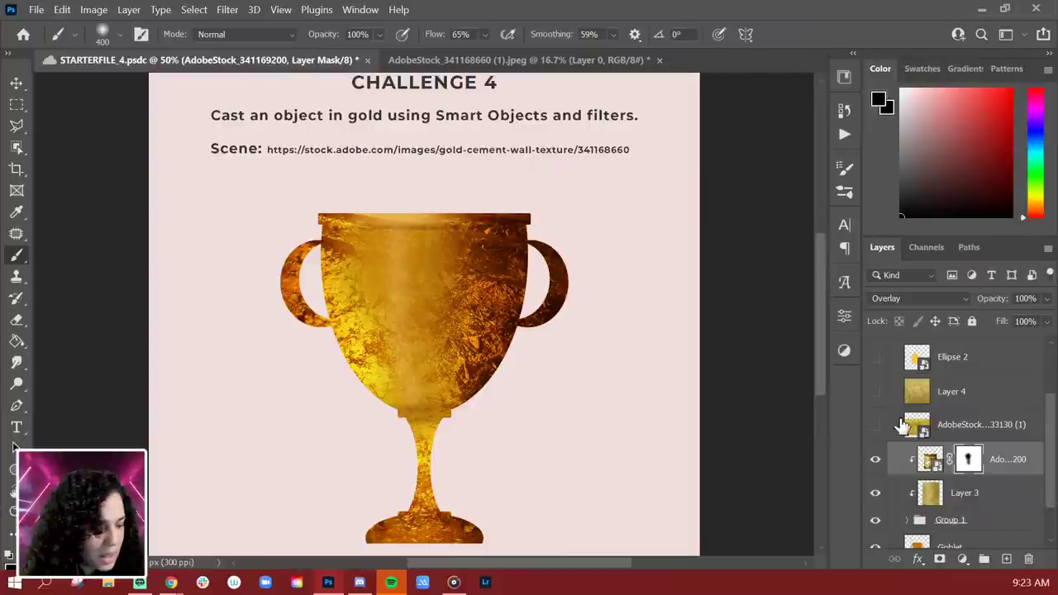
# - Lower the foil layer's fill to 43% and mask more texture across the bowl's centre
pyautogui.moveTo(1021, 342); pyautogui.dragTo(1020, 341)
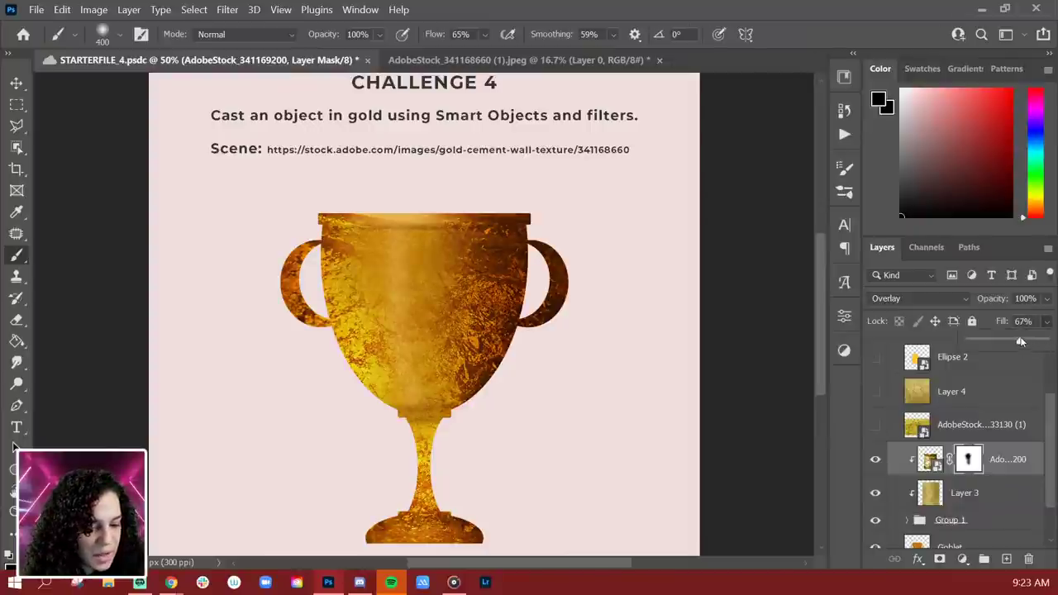
pyautogui.moveTo(409, 256)
pyautogui.mouseDown()
pyautogui.moveTo(463, 330)
pyautogui.moveTo(367, 273)
pyautogui.moveTo(364, 363)
pyautogui.moveTo(442, 240)
pyautogui.mouseUp()
pyautogui.scroll(-5, 487, 314)
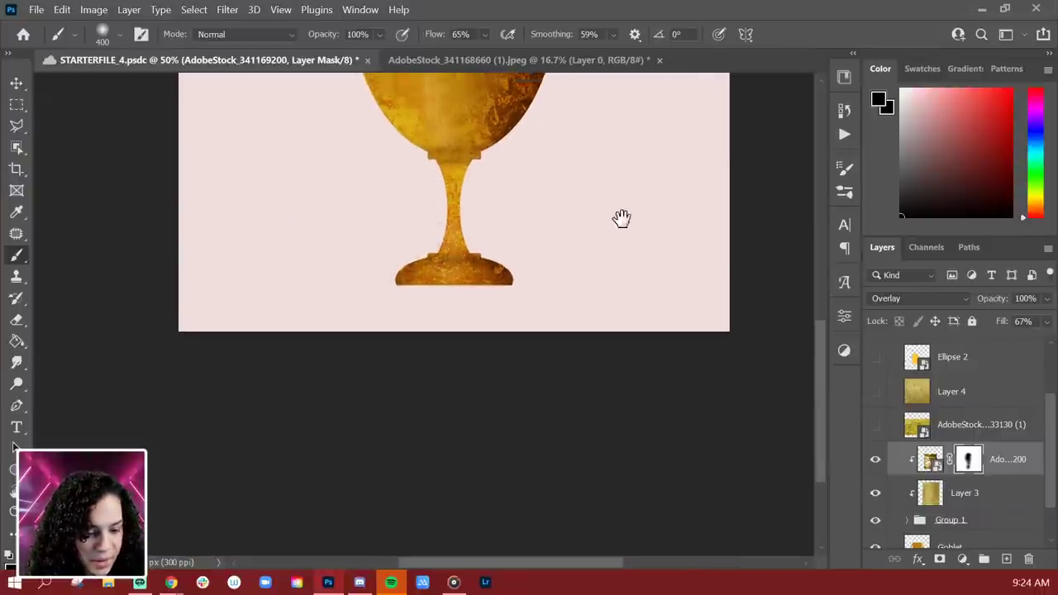
pyautogui.moveTo(620, 219); pyautogui.dragTo(585, 349)
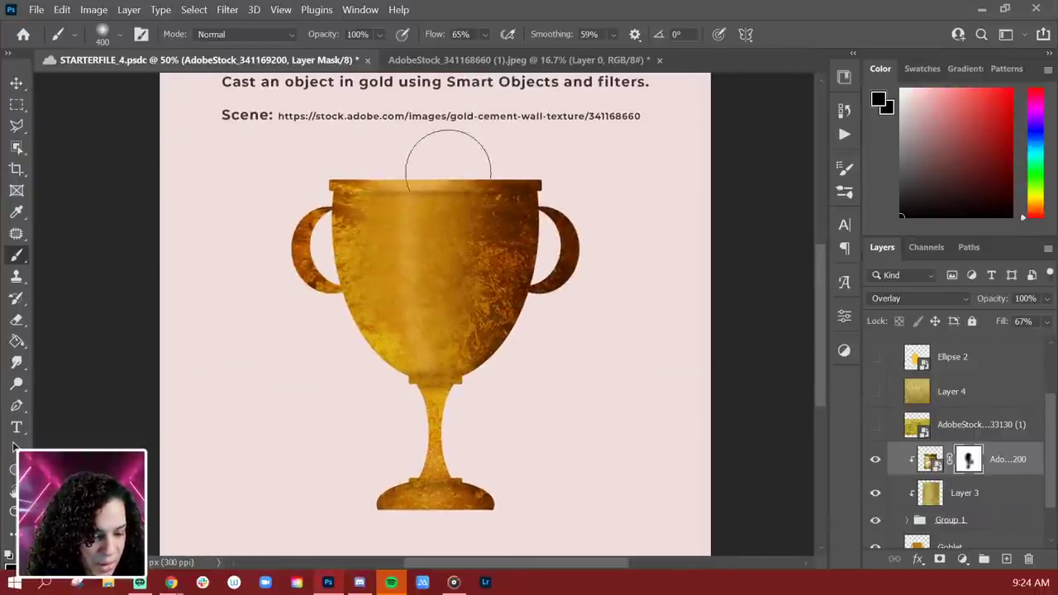
pyautogui.press('[')
pyautogui.press('[')
pyautogui.press('[')
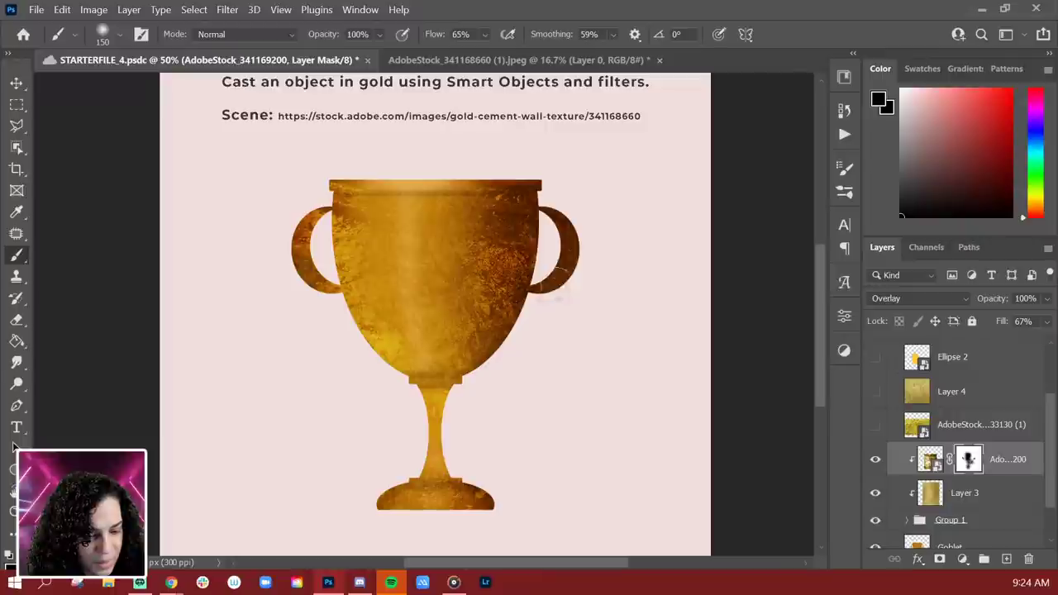
pyautogui.hotkey('ctrl', '-')
pyautogui.hotkey('ctrl', '-')
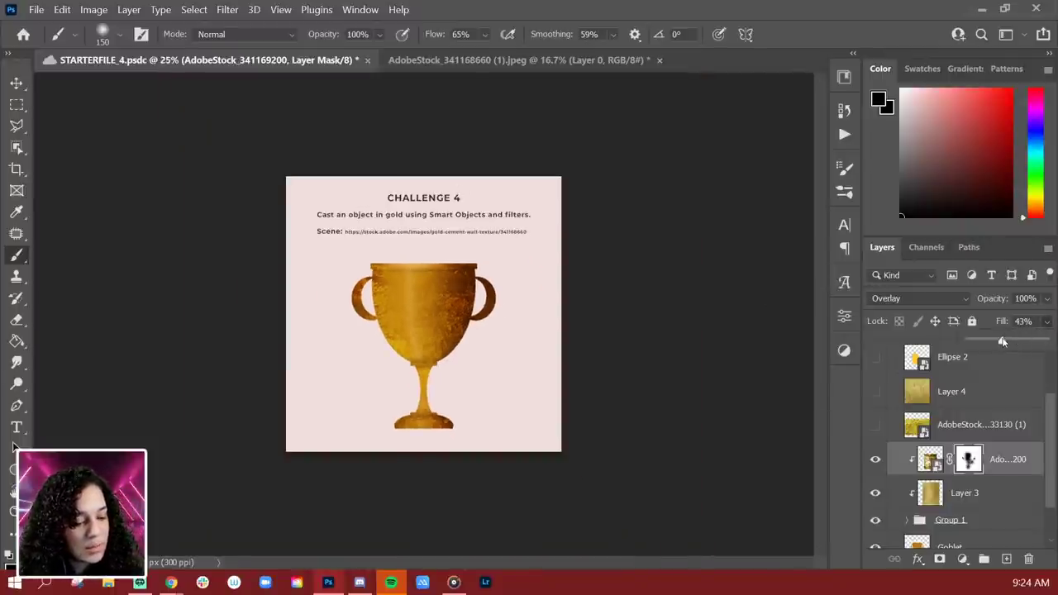
pyautogui.hotkey('ctrl', '+')
pyautogui.hotkey('ctrl', '+')
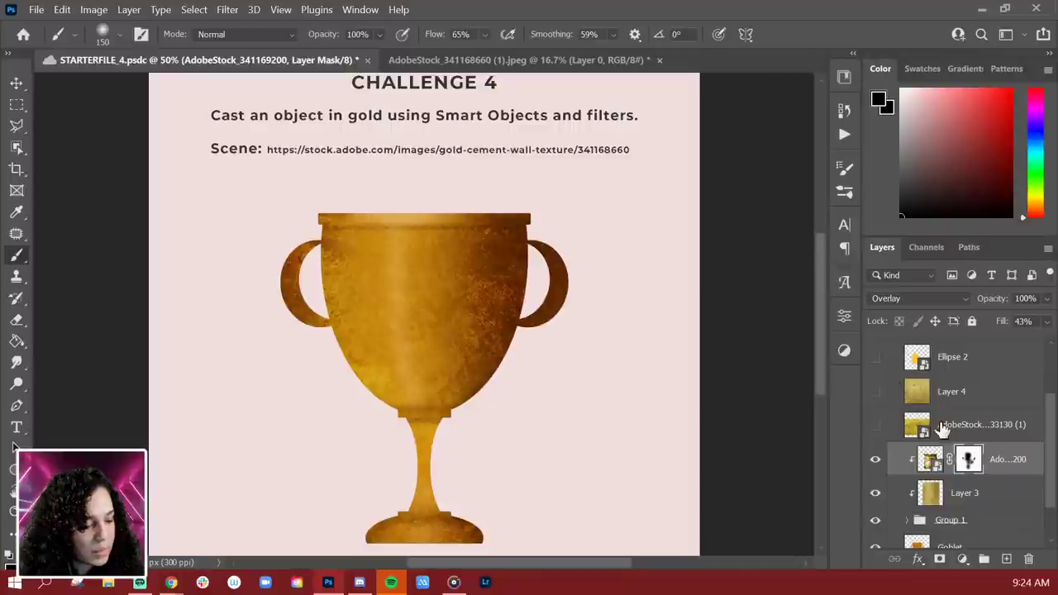
# - Show the bright gold foil and clip it to the goblet, rotated -90°, flipped horizontally, scaled to about 26%
pyautogui.click(875, 430)
pyautogui.rightClick(990, 424)
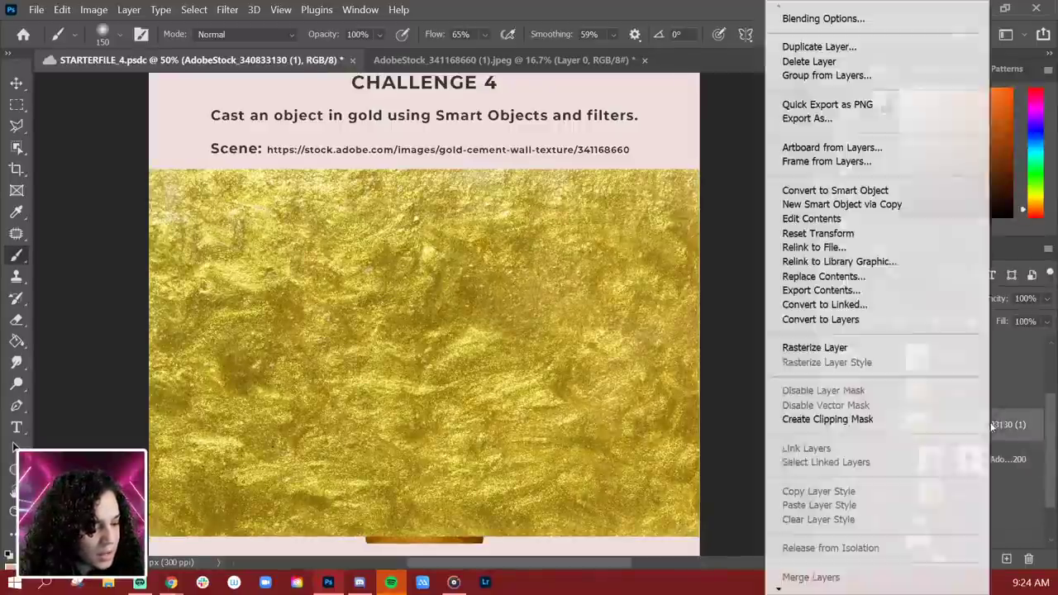
pyautogui.click(884, 419)
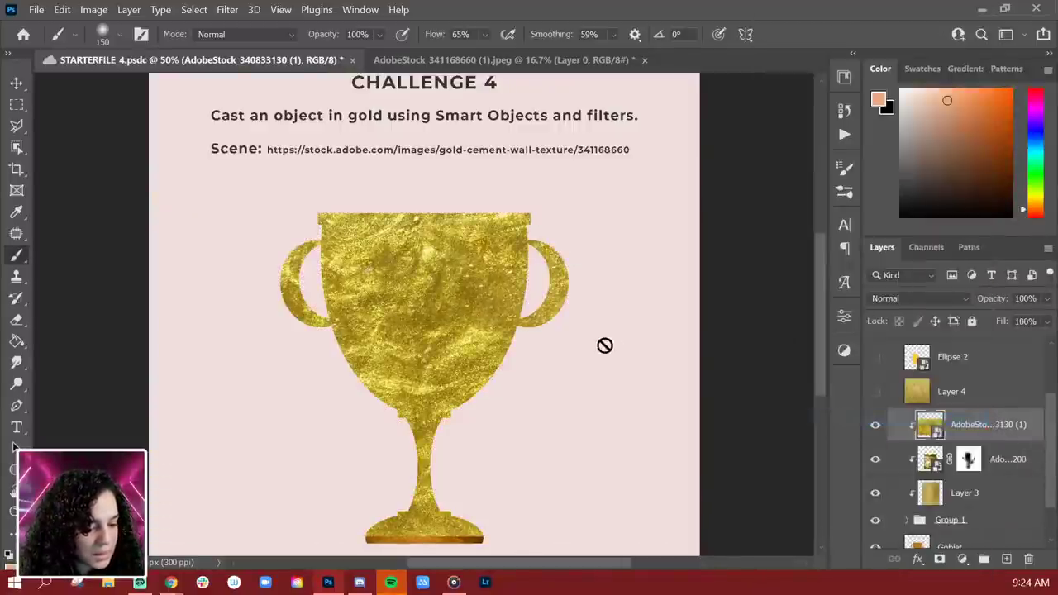
pyautogui.hotkey('ctrl', 't')
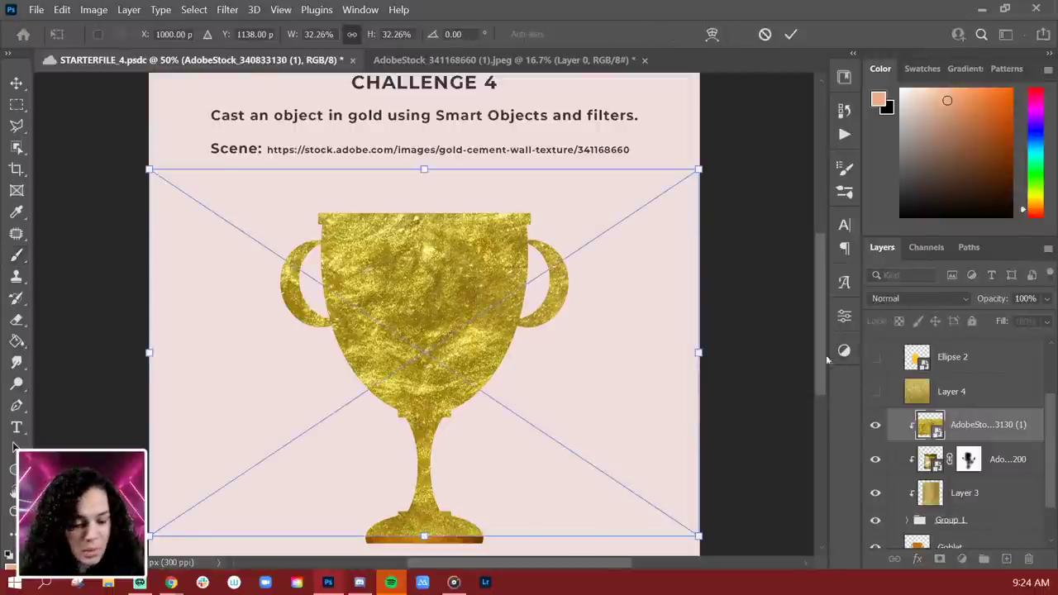
pyautogui.moveTo(710, 211); pyautogui.dragTo(341, 120)
pyautogui.rightClick(461, 245)
pyautogui.click(526, 529)
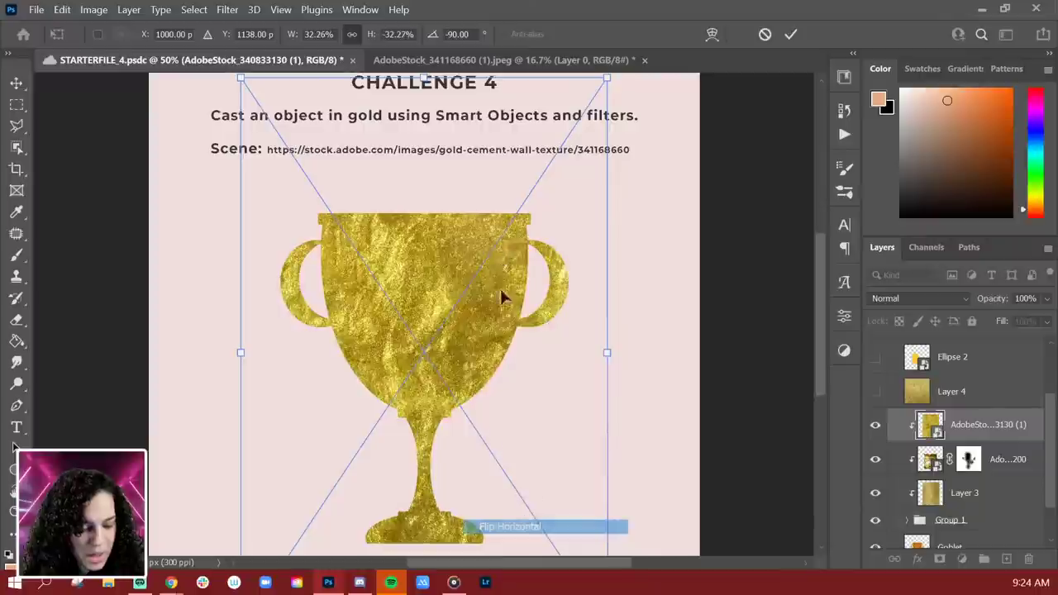
pyautogui.moveTo(607, 79); pyautogui.dragTo(589, 147)
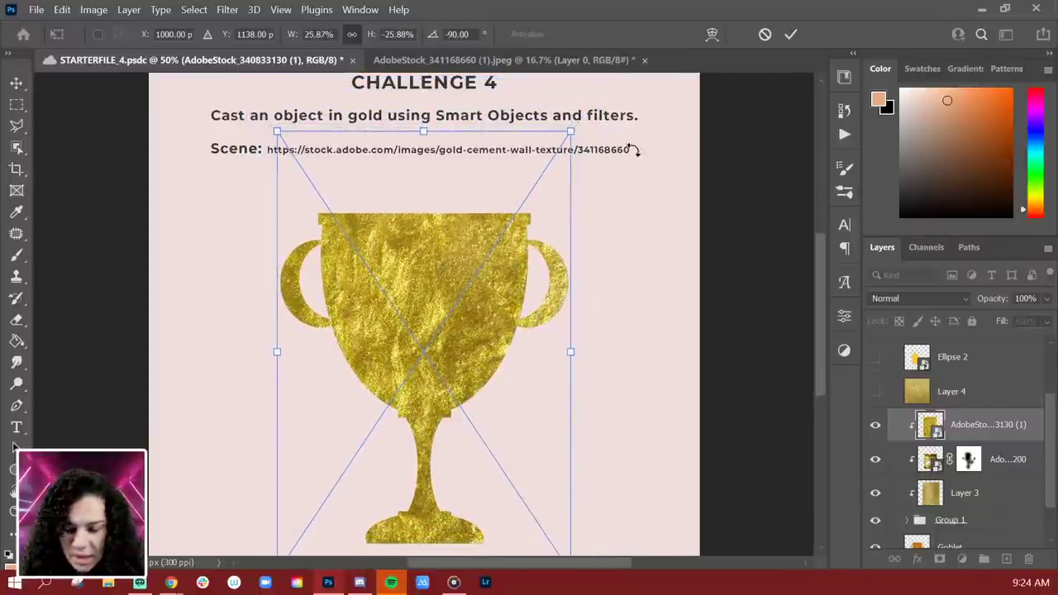
pyautogui.press('Return')
pyautogui.press('b')
# - Set the bright foil layer's blend mode to Screen after trying Darken and Color Dodge
pyautogui.click(908, 299)
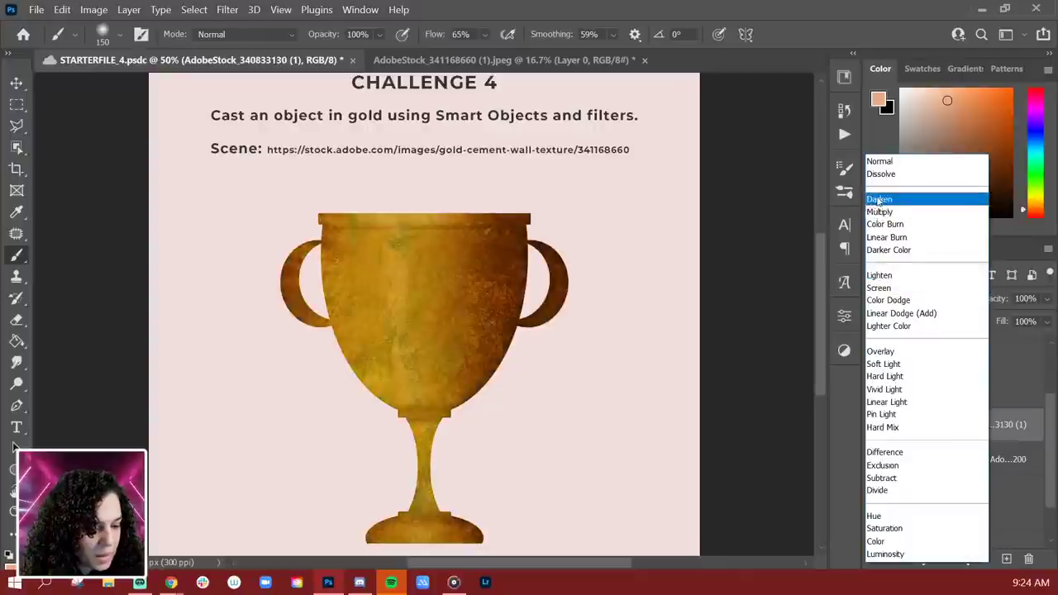
pyautogui.click(878, 199)
pyautogui.press('Down')
pyautogui.press('Down')
pyautogui.press('Down')
pyautogui.press('Down')
pyautogui.press('Down')
pyautogui.press('Down')
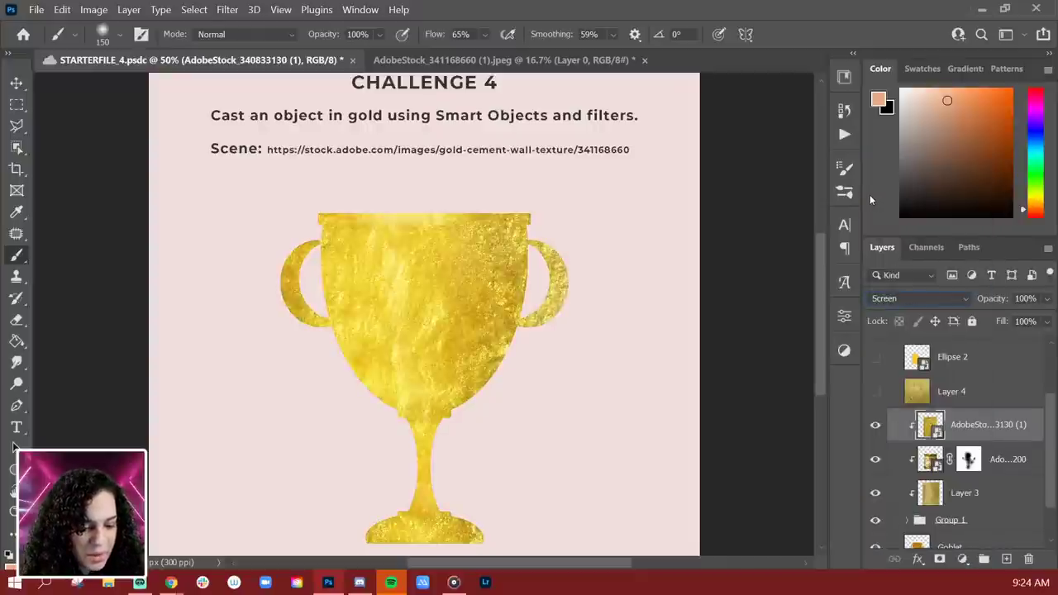
pyautogui.press('Down')
pyautogui.press('Up')
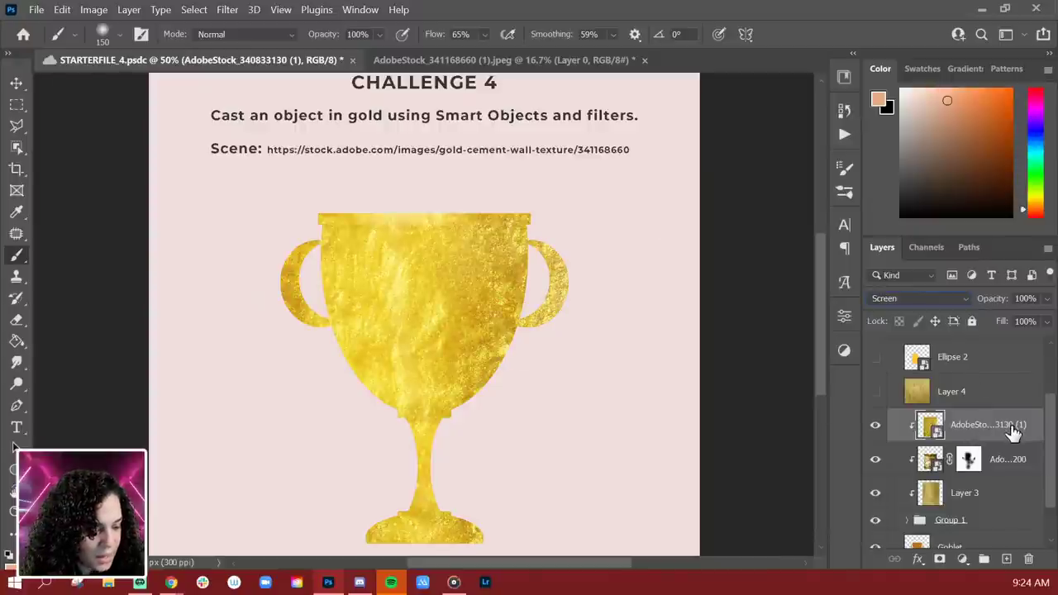
# - Add a layer mask to the Screen foil and mask out the goblet's right side and left handle
pyautogui.click(939, 559)
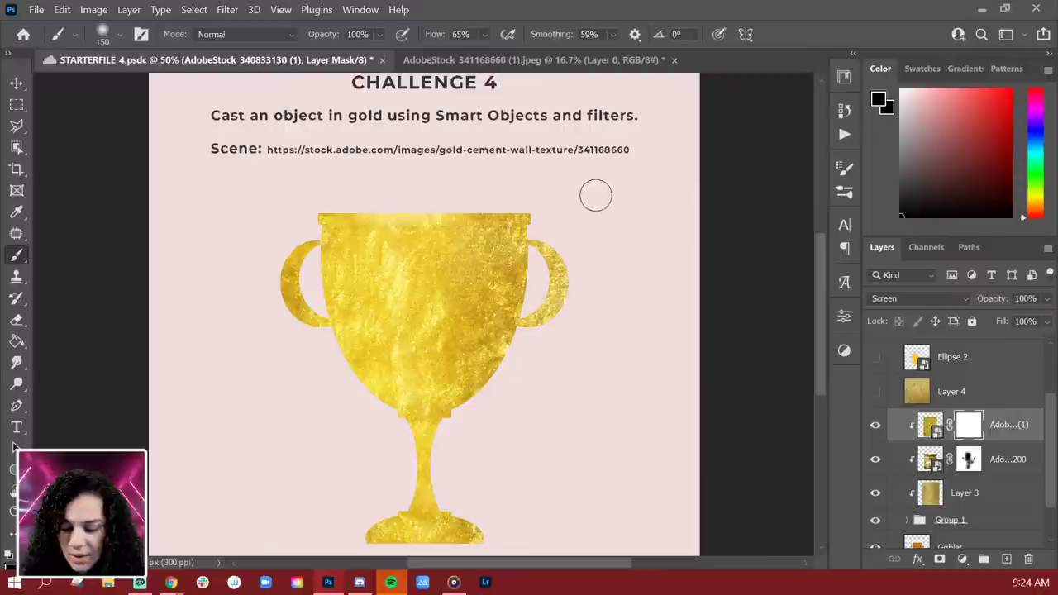
pyautogui.press(']')
pyautogui.press(']')
pyautogui.press(']')
pyautogui.press(']')
pyautogui.press(']')
pyautogui.press(']')
pyautogui.press(']')
pyautogui.press(']')
pyautogui.press(']')
pyautogui.press(']')
pyautogui.press(']')
pyautogui.click(569, 287)
pyautogui.moveTo(569, 288)
pyautogui.mouseDown()
pyautogui.moveTo(560, 383)
pyautogui.moveTo(508, 485)
pyautogui.mouseUp()
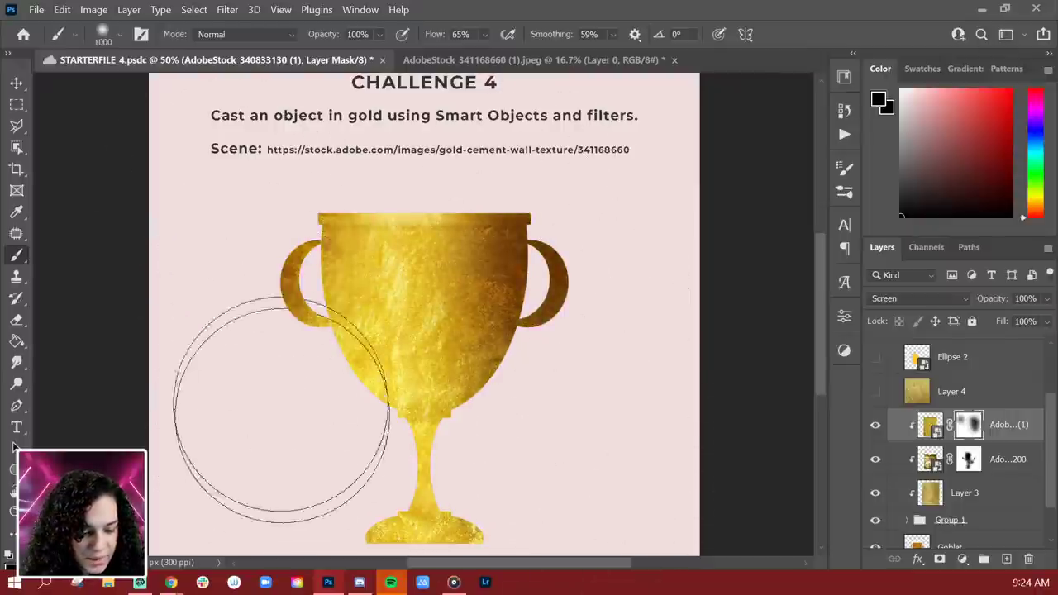
pyautogui.moveTo(278, 383)
pyautogui.mouseDown()
pyautogui.moveTo(229, 289)
pyautogui.moveTo(293, 386)
pyautogui.mouseUp()
pyautogui.press('[')
pyautogui.press('[')
pyautogui.press('[')
pyautogui.press('[')
pyautogui.press('[')
pyautogui.press('[')
pyautogui.press('[')
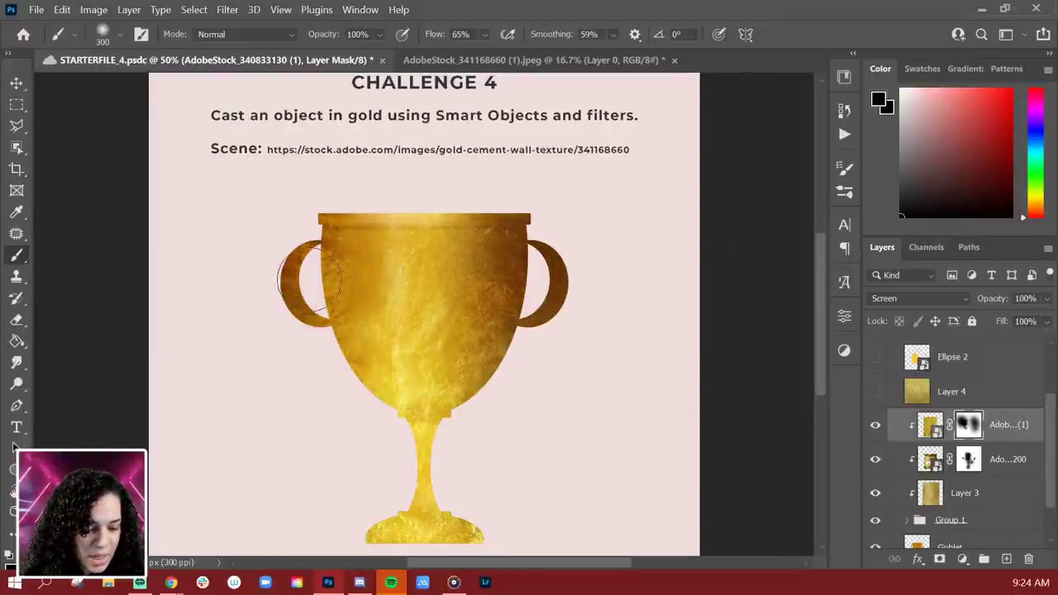
pyautogui.moveTo(508, 265)
pyautogui.mouseDown()
pyautogui.moveTo(503, 432)
pyautogui.moveTo(496, 388)
pyautogui.mouseUp()
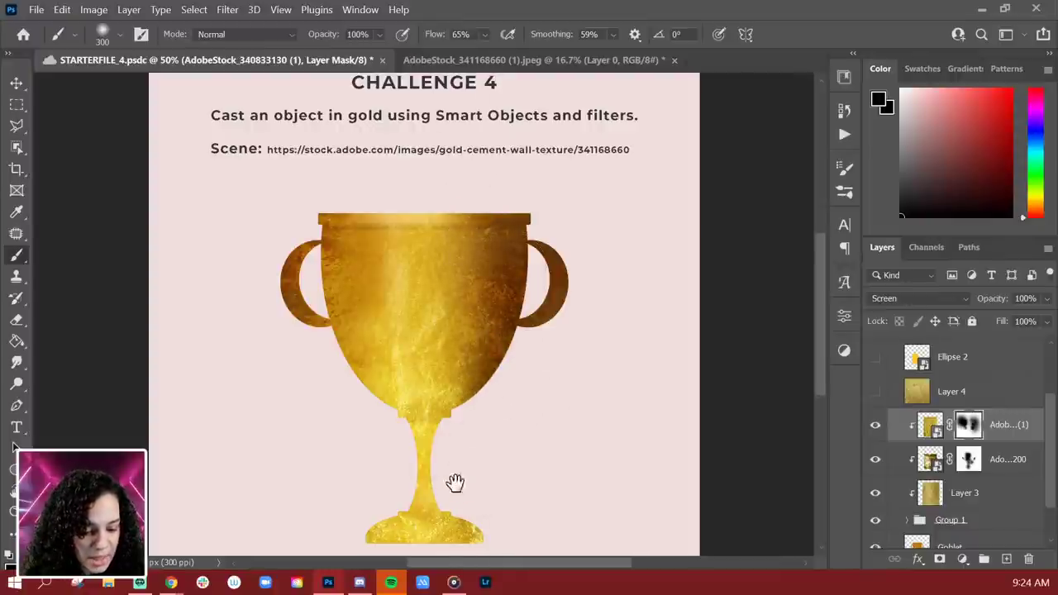
# - Mask the foil off the cup's rim and the lower-left edges of the cup and stem
pyautogui.moveTo(456, 484); pyautogui.dragTo(473, 455)
pyautogui.press('[')
pyautogui.press('[')
pyautogui.press('[')
pyautogui.press('[')
pyautogui.press('[')
pyautogui.press('[')
pyautogui.press('[')
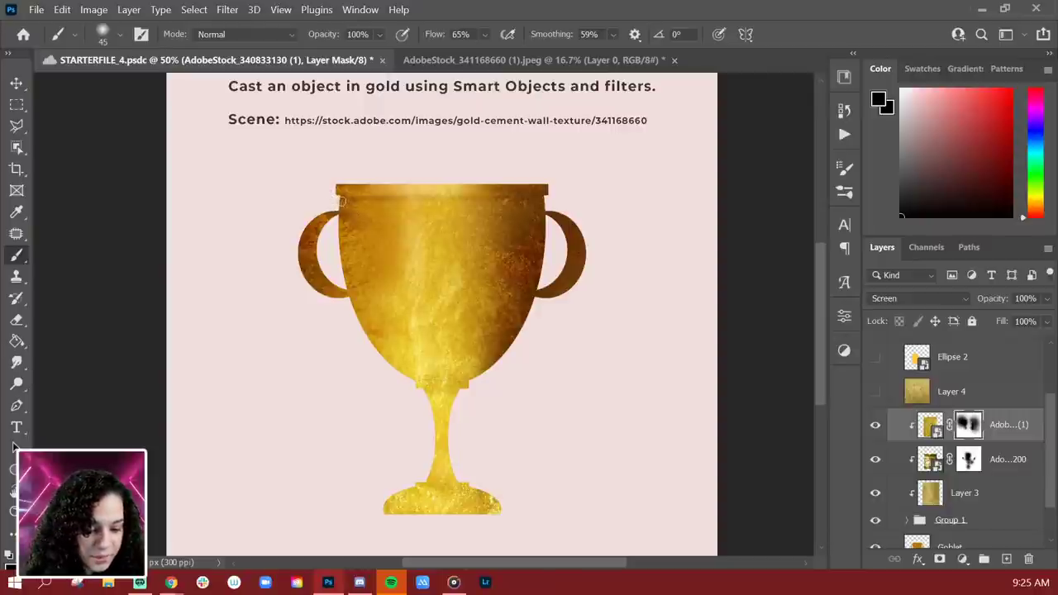
pyautogui.moveTo(396, 200); pyautogui.dragTo(535, 201)
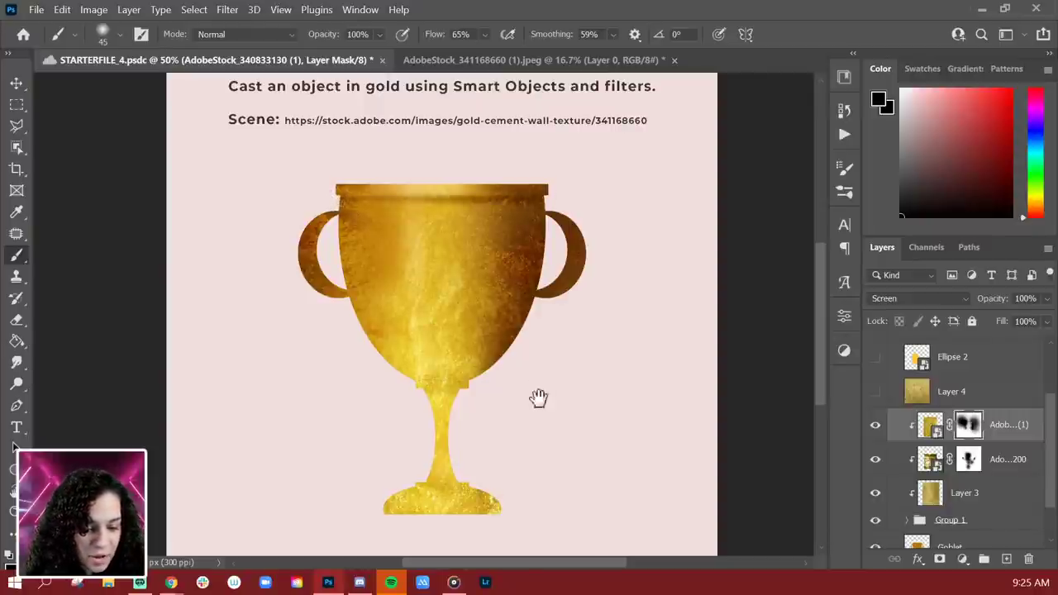
pyautogui.moveTo(538, 397); pyautogui.dragTo(526, 328)
pyautogui.press('[')
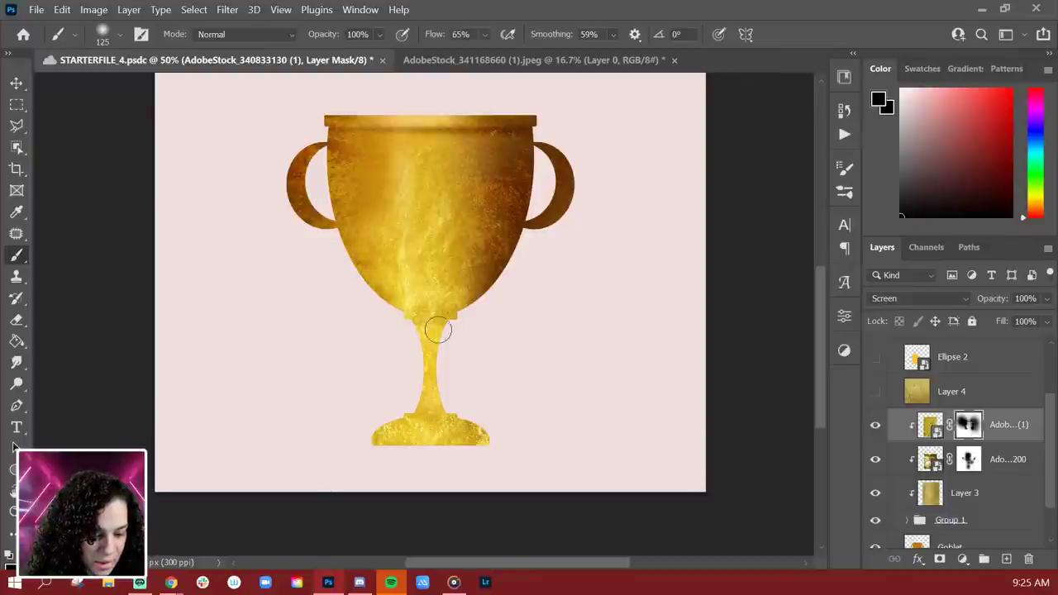
pyautogui.click(395, 321)
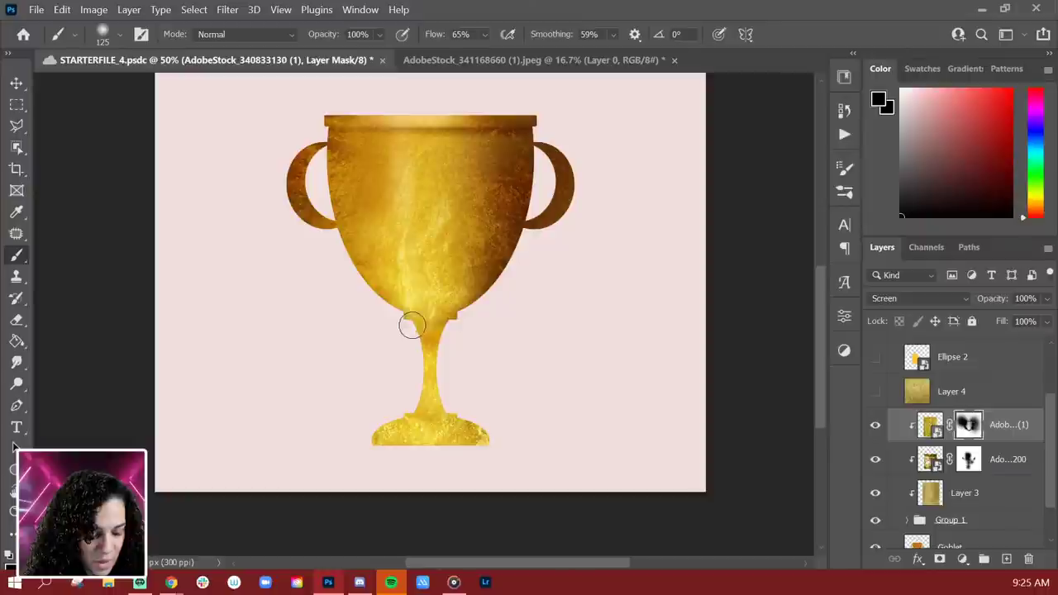
pyautogui.moveTo(412, 324); pyautogui.dragTo(419, 324)
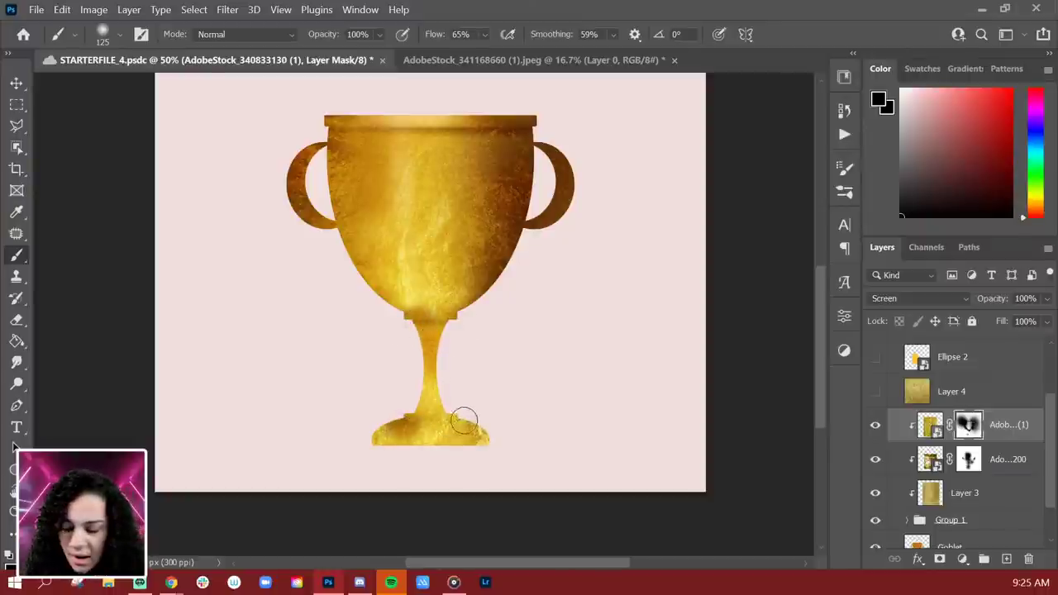
# - Mask the foil off the trophy's base, then switch to Discord's #challenge channel
pyautogui.press(']')
pyautogui.moveTo(445, 428); pyautogui.dragTo(414, 434)
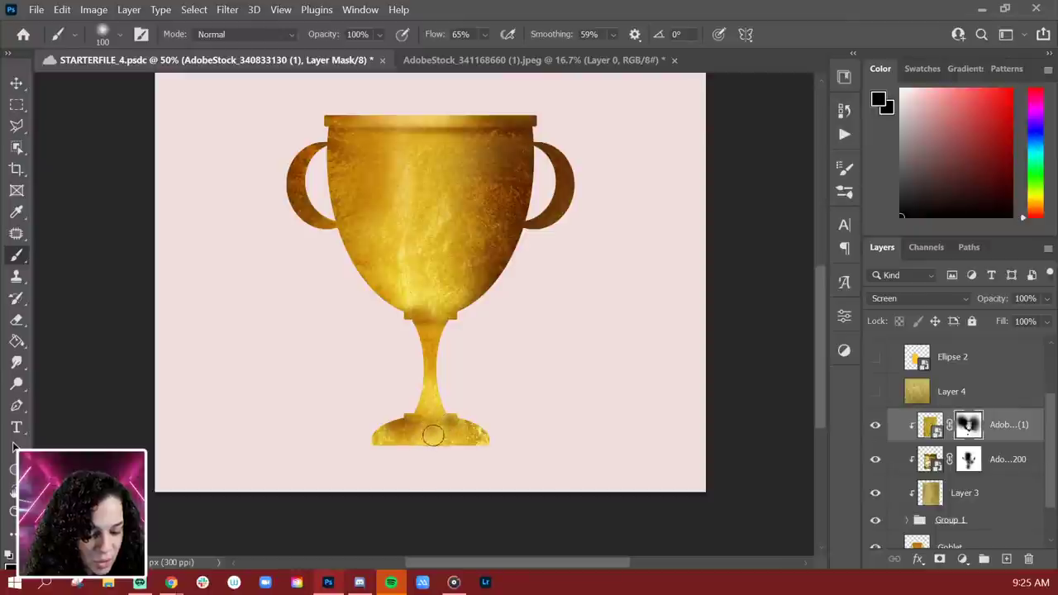
pyautogui.press(']')
pyautogui.press(']')
pyautogui.press(']')
pyautogui.press(']')
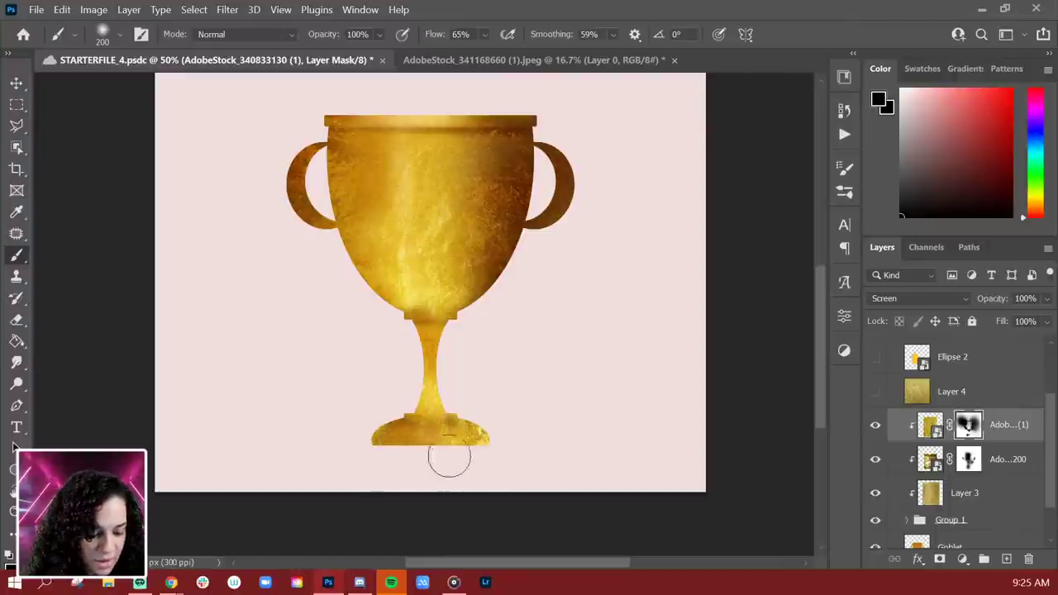
pyautogui.press('[')
pyautogui.press('[')
pyautogui.press('[')
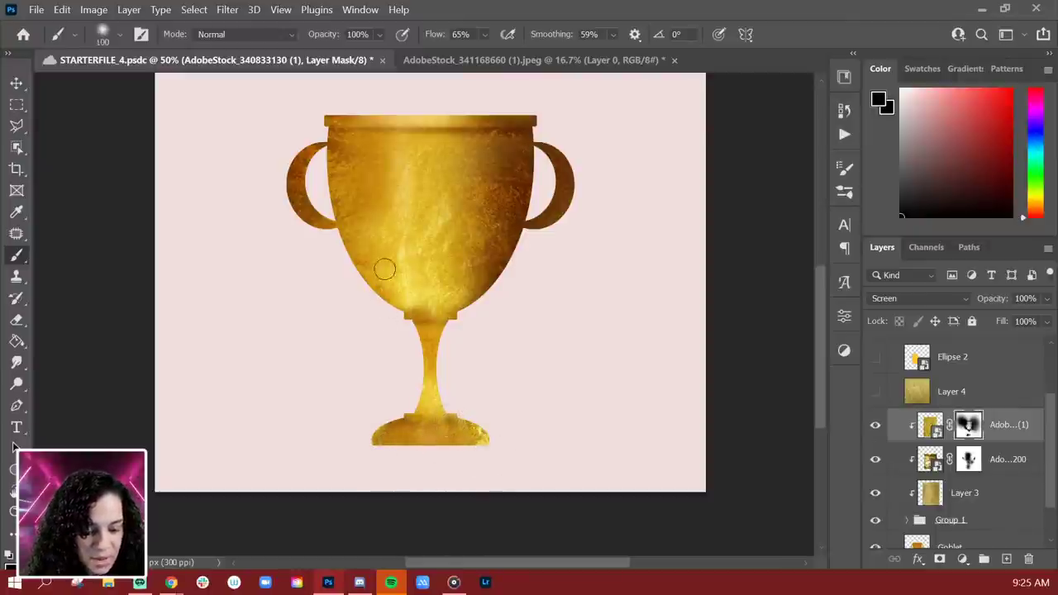
pyautogui.press(']')
pyautogui.press(']')
pyautogui.press(']')
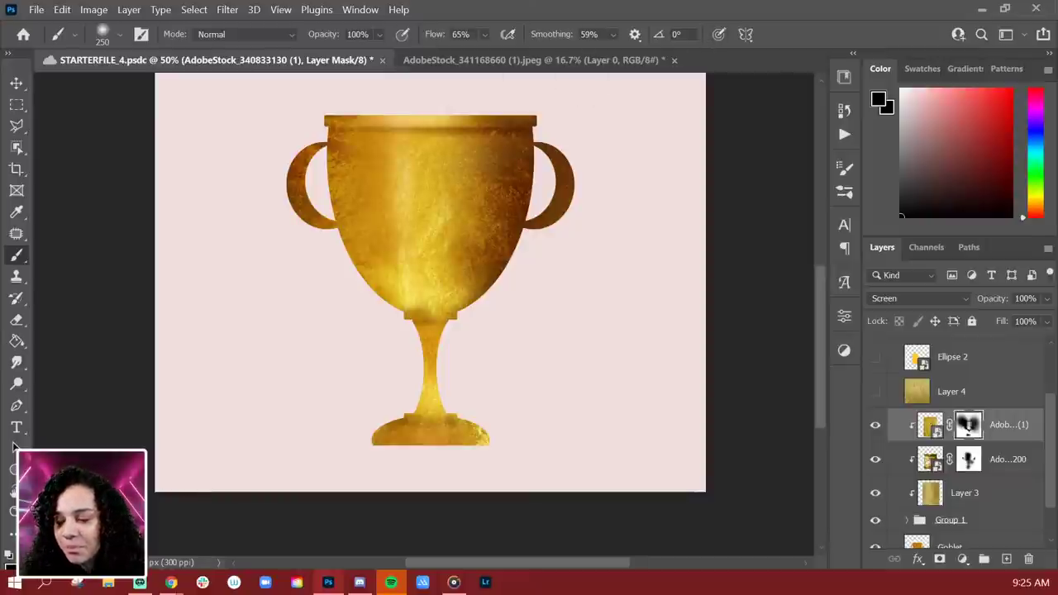
pyautogui.hotkey('alt', 'Tab')
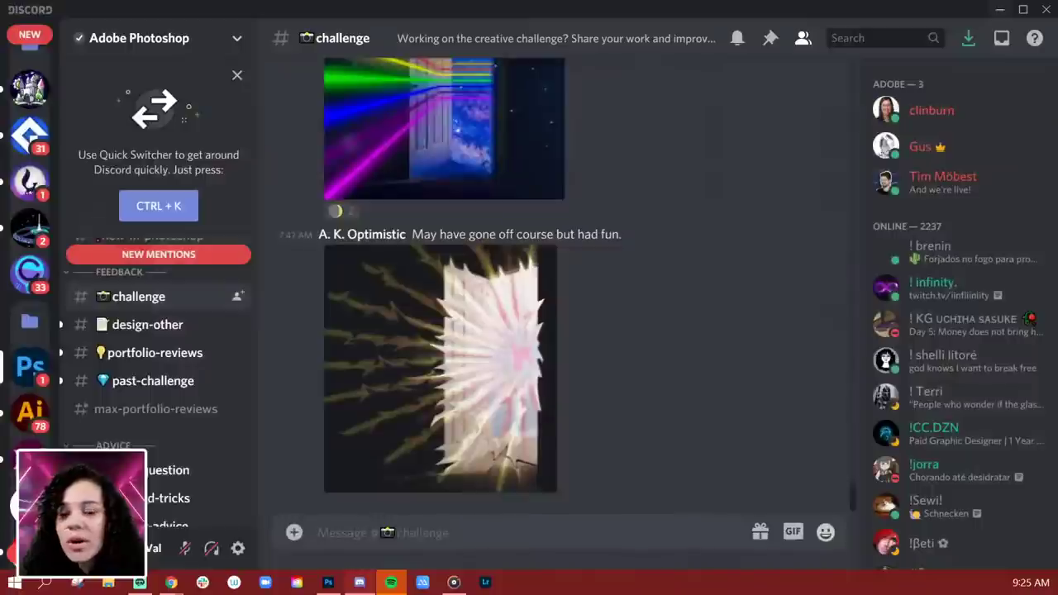